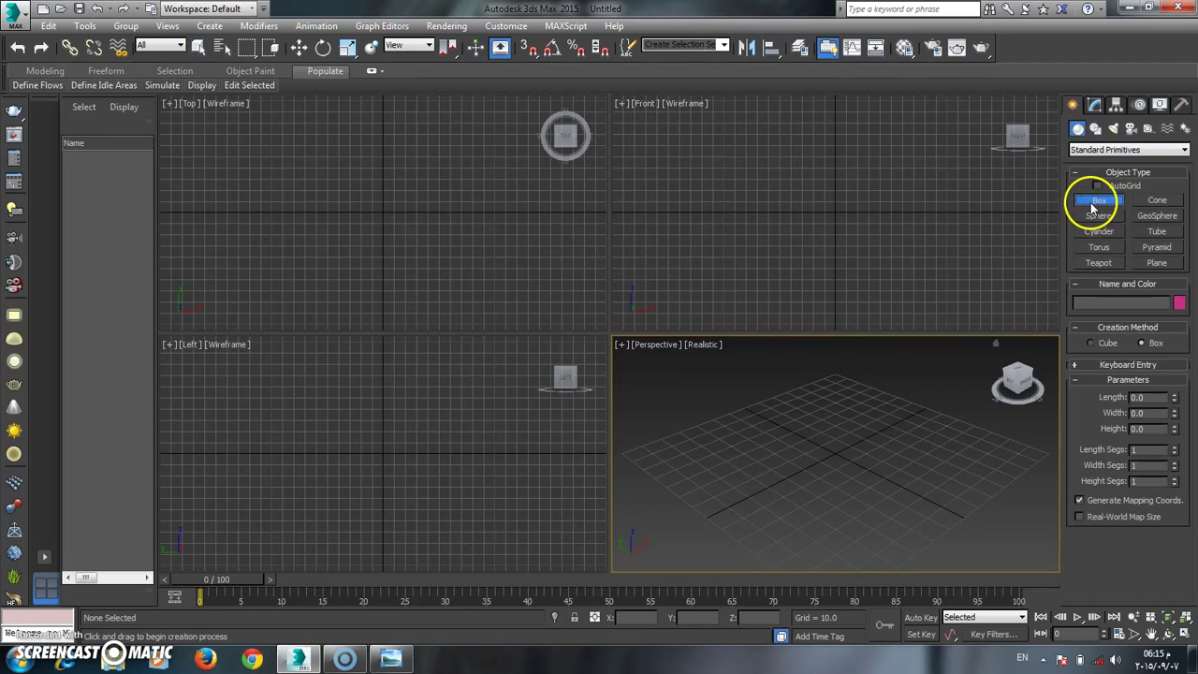
Step: Create a box about 87 × 89 units and 42 high in the Top view and centre it near the grid origin
{"action": "left_click_drag", "start_coordinate": [305, 165], "coordinate": [343, 209]}
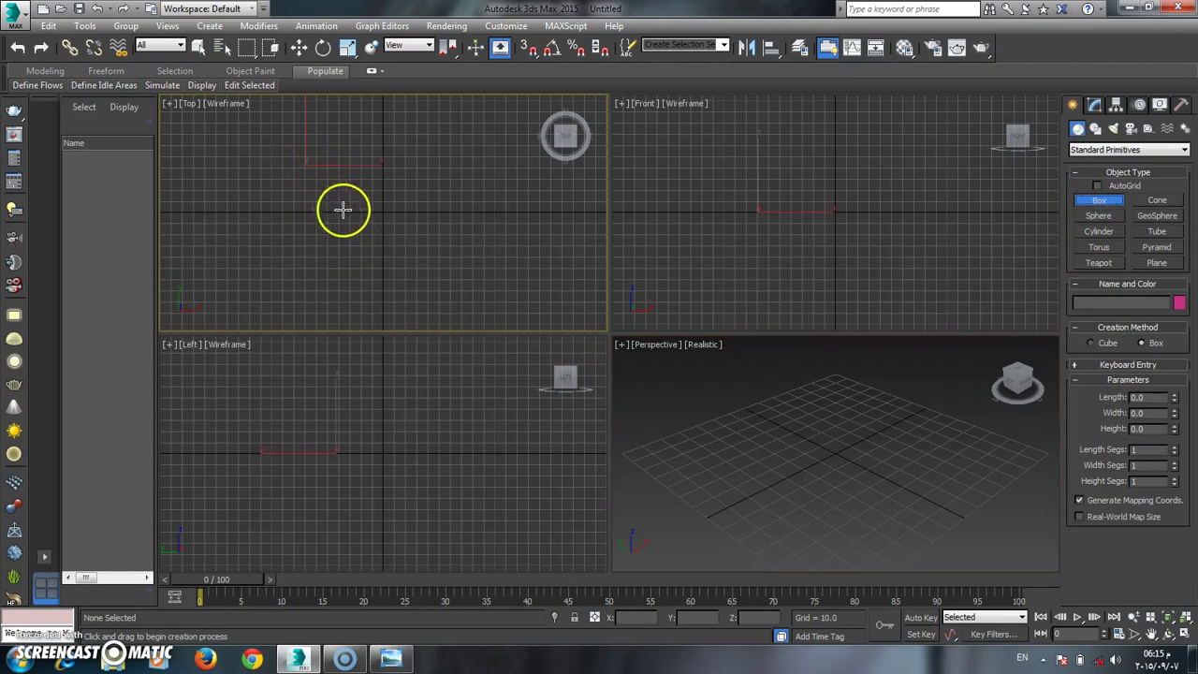
{"action": "mouse_move", "coordinate": [417, 251]}
{"action": "left_mouse_down"}
{"action": "mouse_move", "coordinate": [460, 268]}
{"action": "mouse_move", "coordinate": [427, 252]}
{"action": "mouse_move", "coordinate": [404, 261]}
{"action": "left_mouse_up"}
{"action": "left_click", "coordinate": [392, 215]}
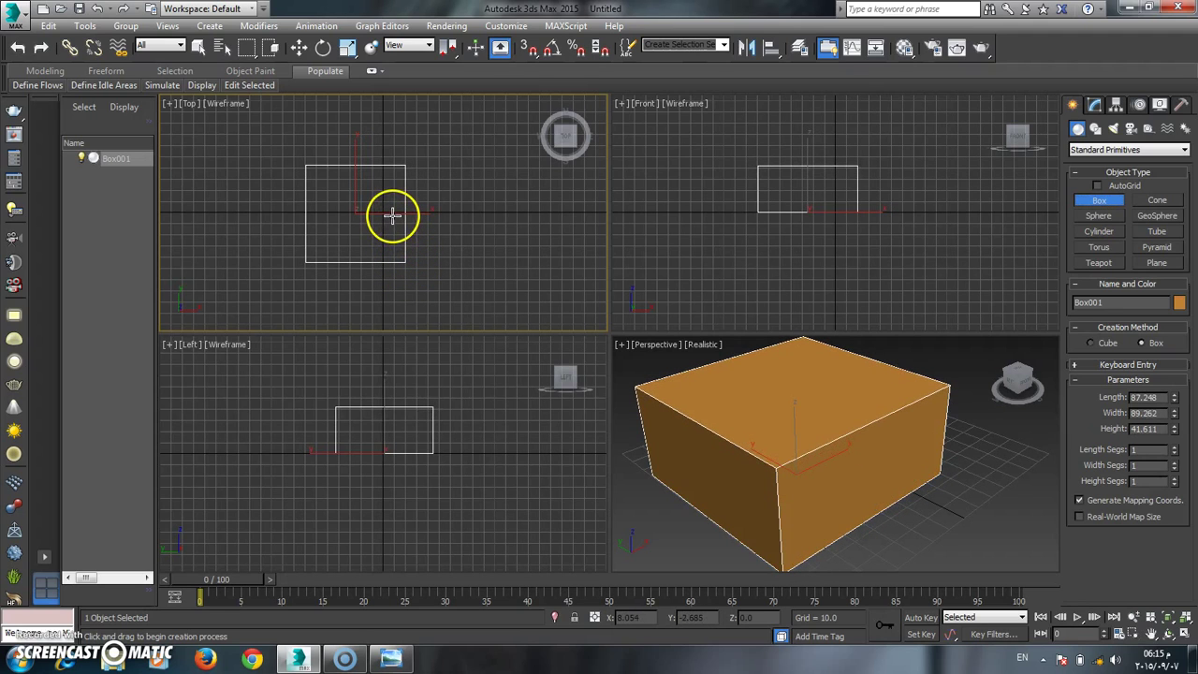
{"action": "left_click", "coordinate": [299, 47]}
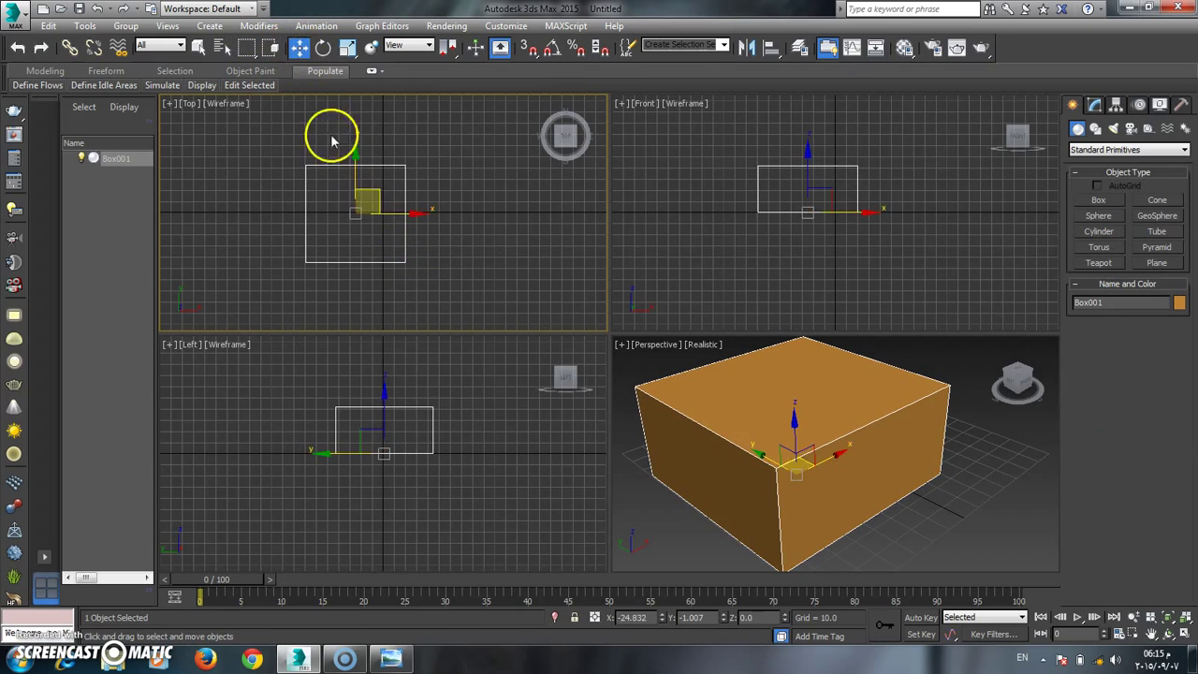
{"action": "left_click_drag", "start_coordinate": [358, 207], "coordinate": [384, 207]}
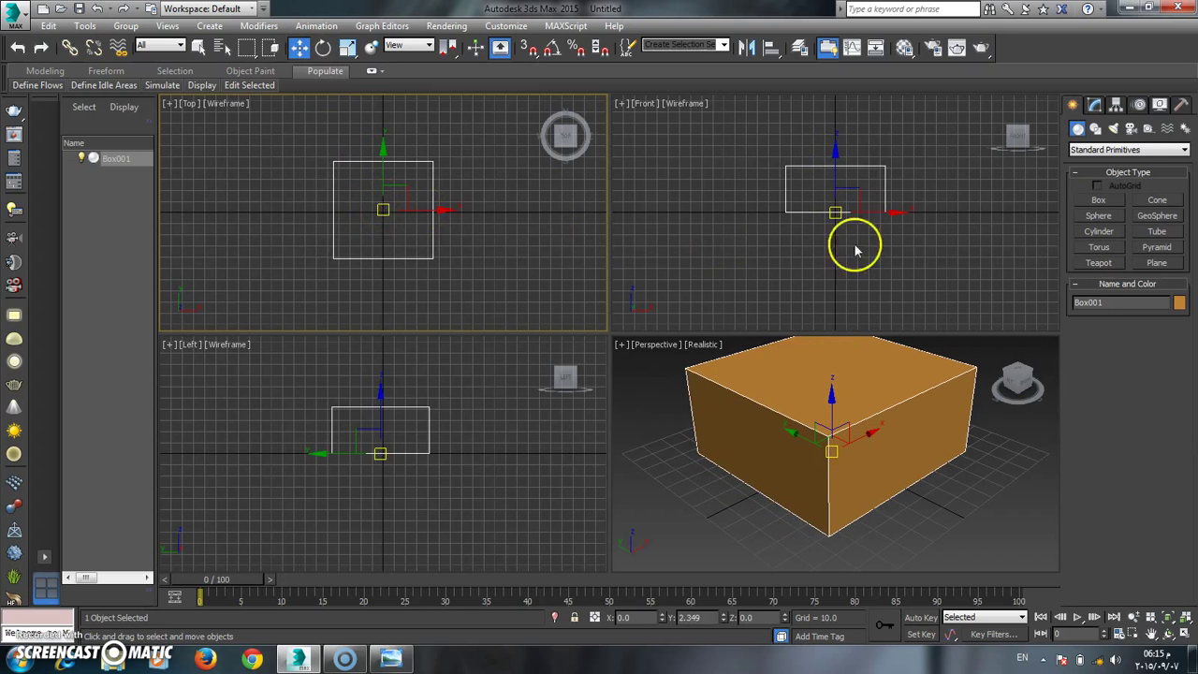
Step: Create a ground plane about 174 × 220 units around the box and raise it about 1 unit
{"action": "left_click", "coordinate": [1150, 263]}
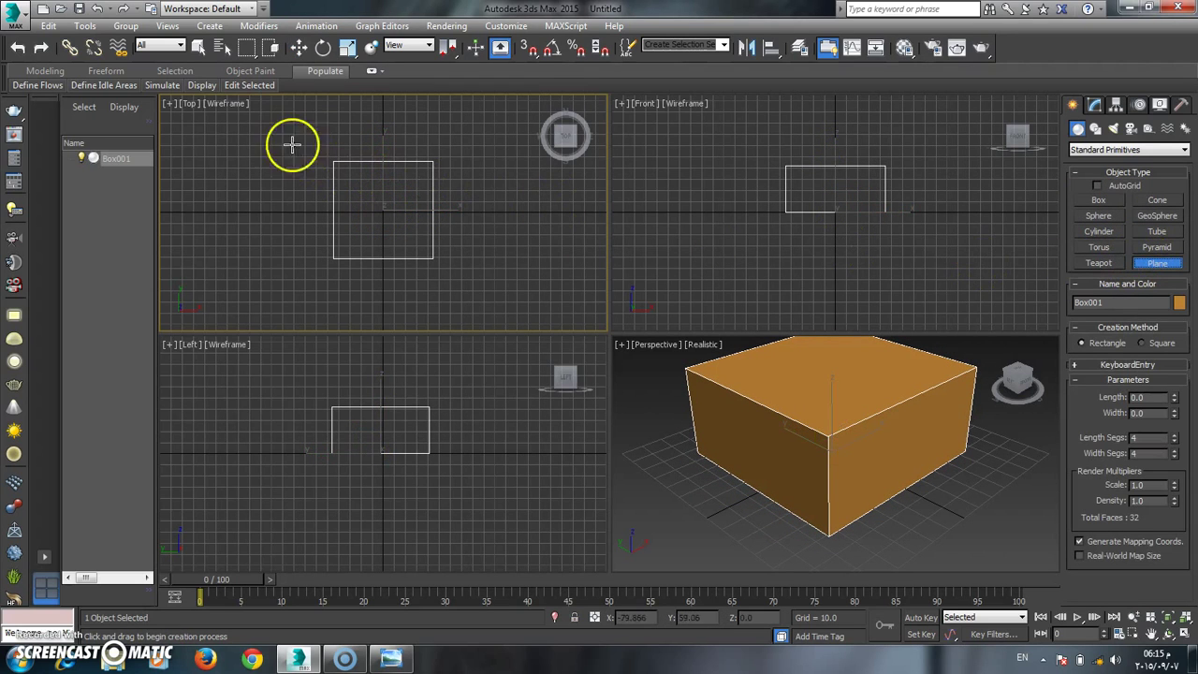
{"action": "left_click_drag", "start_coordinate": [268, 112], "coordinate": [515, 305]}
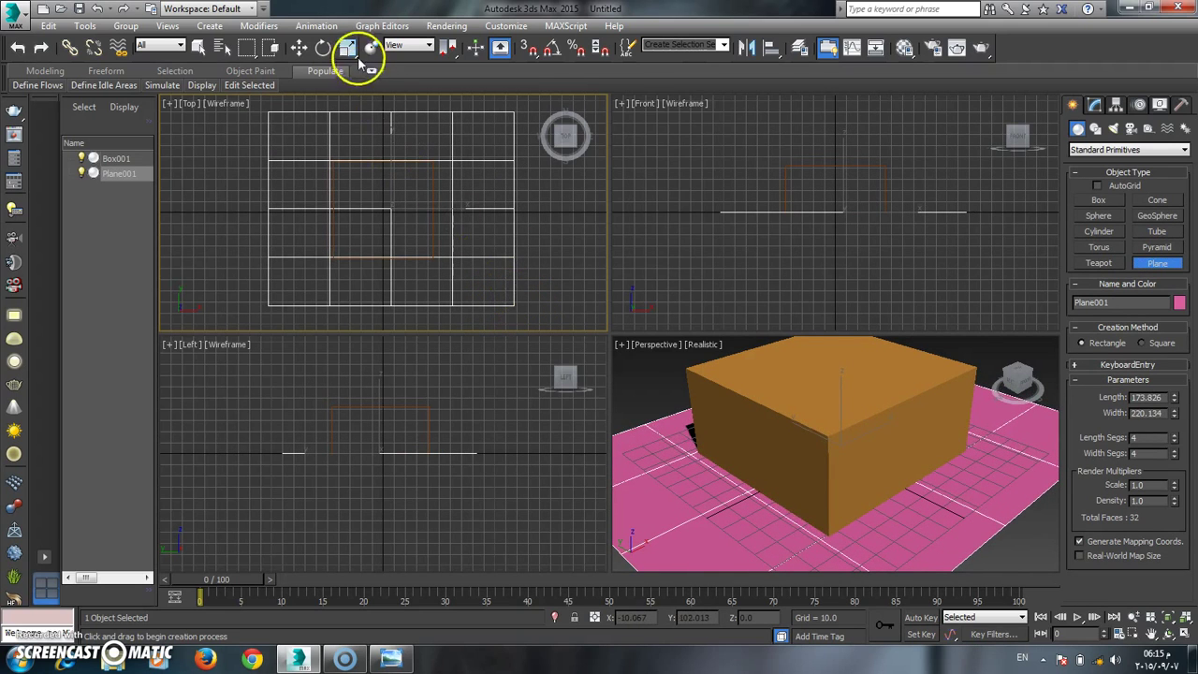
{"action": "left_click", "coordinate": [300, 47]}
{"action": "left_click_drag", "start_coordinate": [841, 391], "coordinate": [841, 388]}
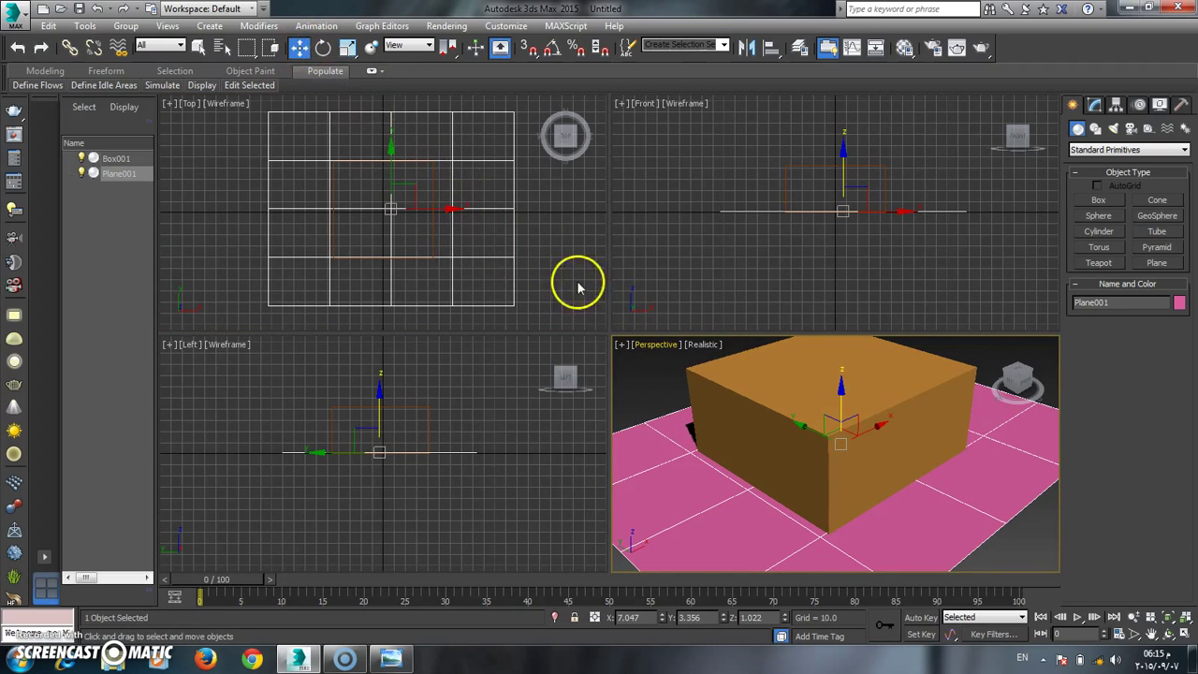
Step: Create a flat cylinder about 63 units in radius and 7 high, and raise it to the top of the box
{"action": "left_click", "coordinate": [1101, 232]}
{"action": "left_click_drag", "start_coordinate": [332, 159], "coordinate": [373, 211]}
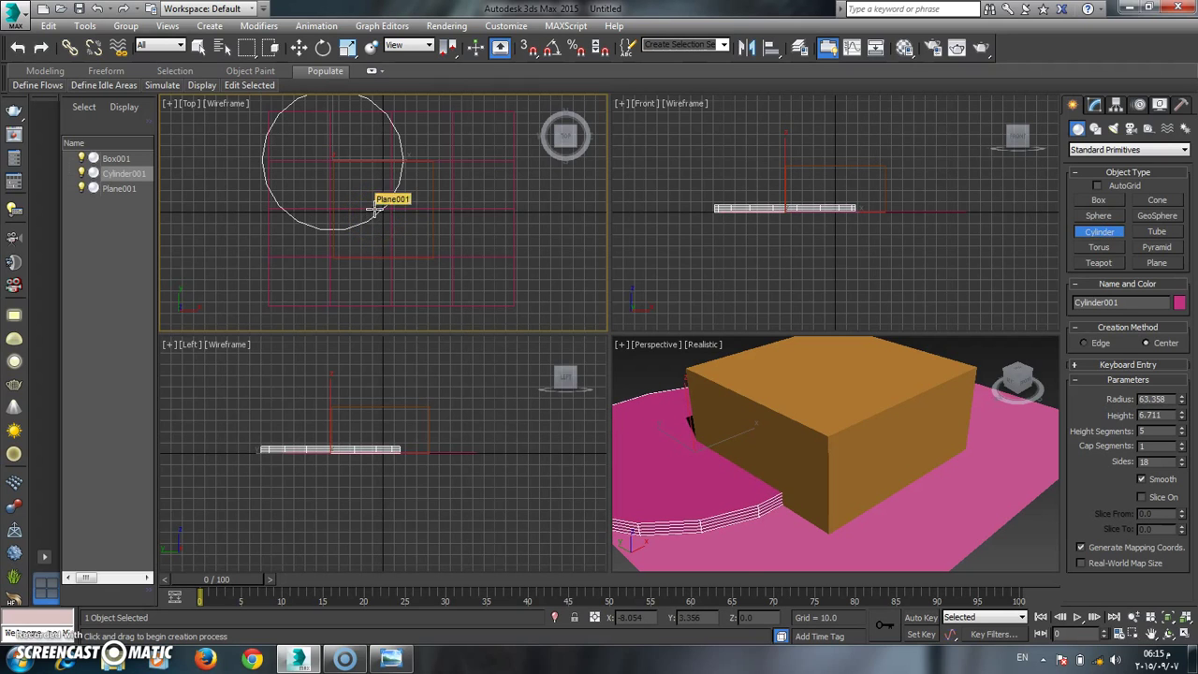
{"action": "left_click", "coordinate": [300, 47]}
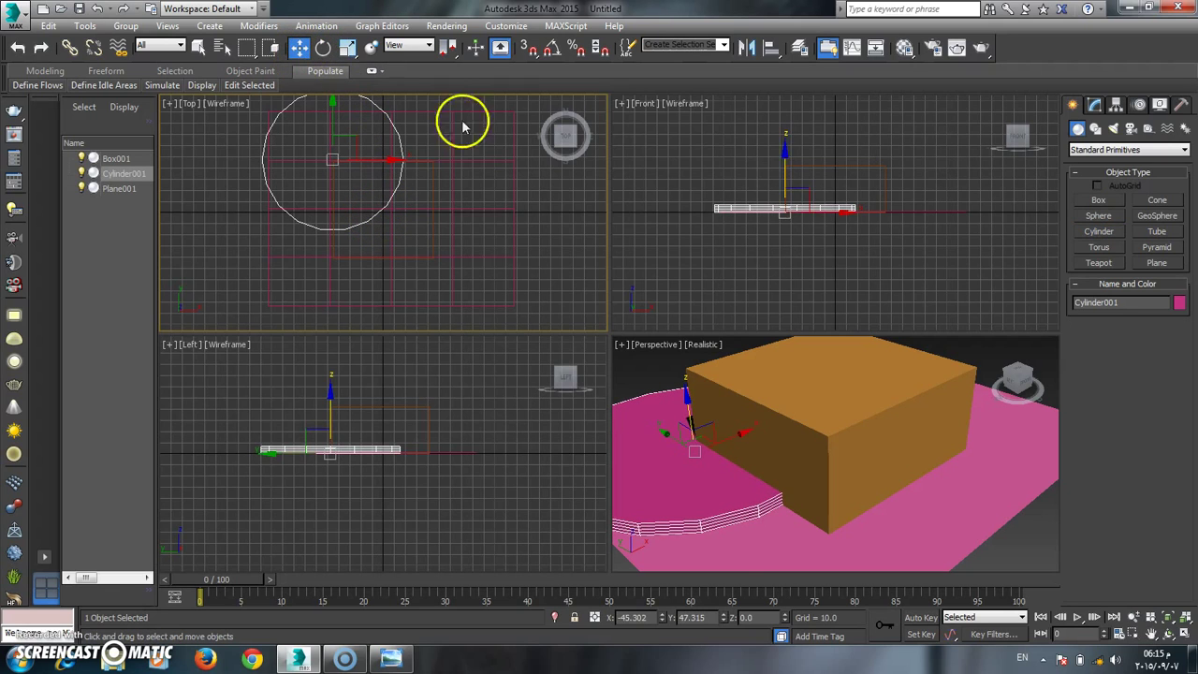
{"action": "left_click", "coordinate": [785, 181]}
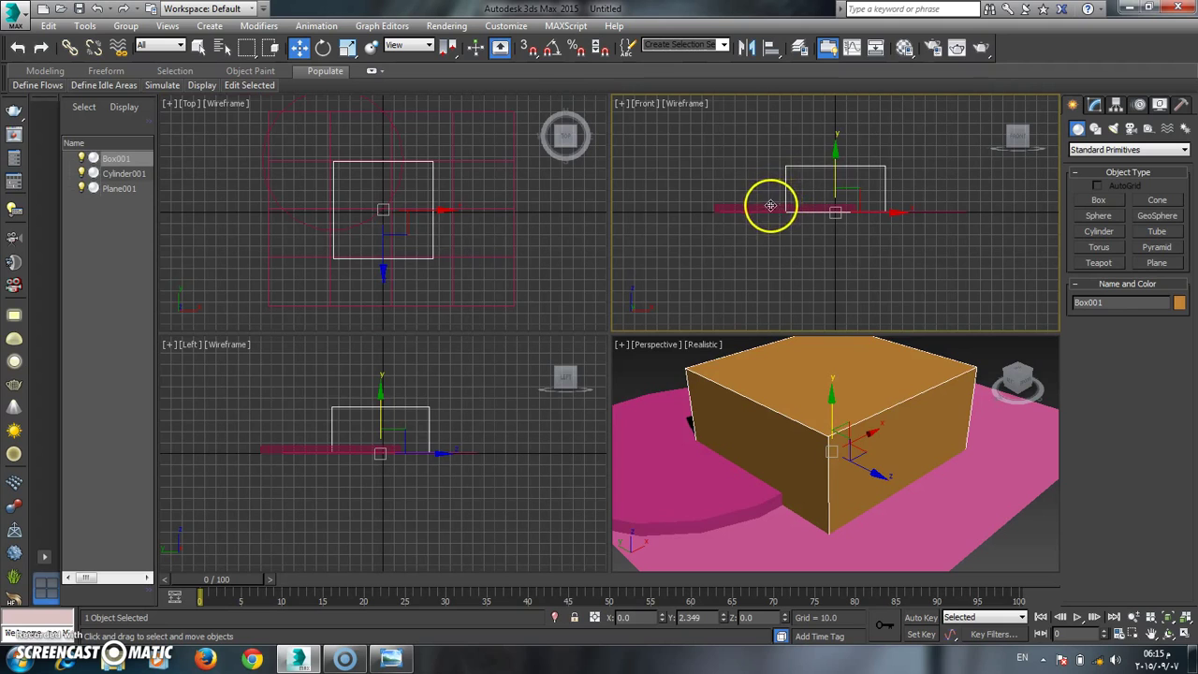
{"action": "left_click", "coordinate": [770, 205]}
{"action": "left_click_drag", "start_coordinate": [783, 187], "coordinate": [809, 140]}
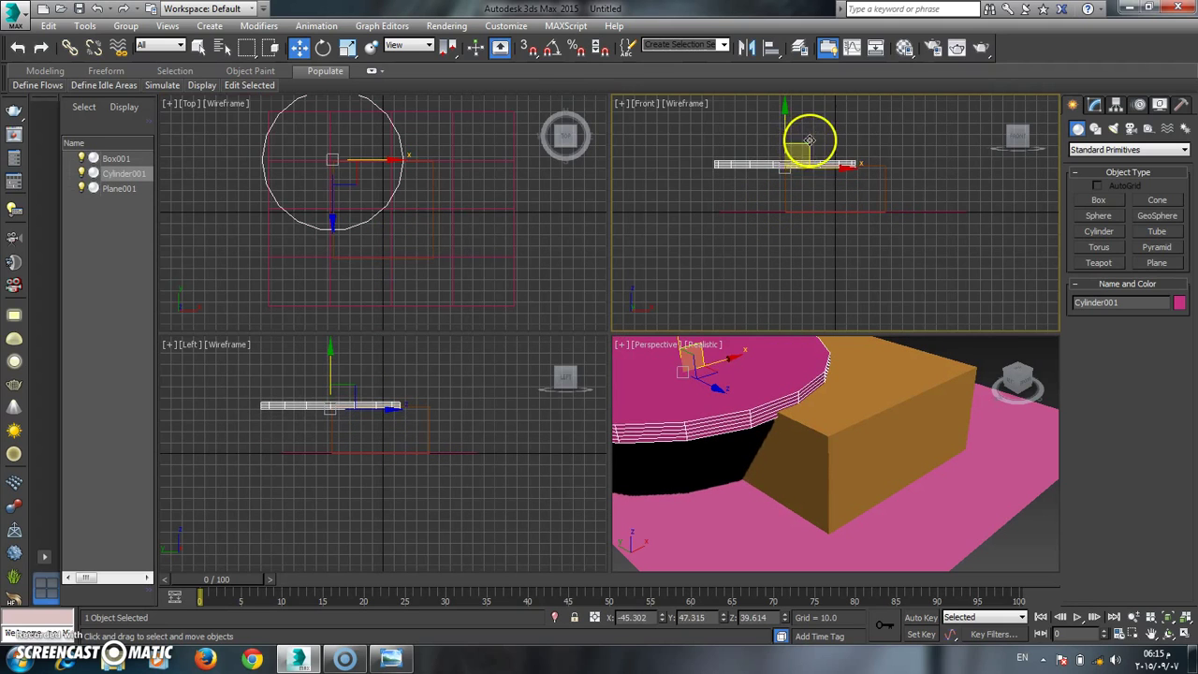
Step: Move the cylinder horizontally in both directions until it is centred over the box
{"action": "scroll", "coordinate": [809, 141], "scroll_direction": "up", "scroll_amount": 3}
{"action": "left_click_drag", "start_coordinate": [823, 196], "coordinate": [927, 209]}
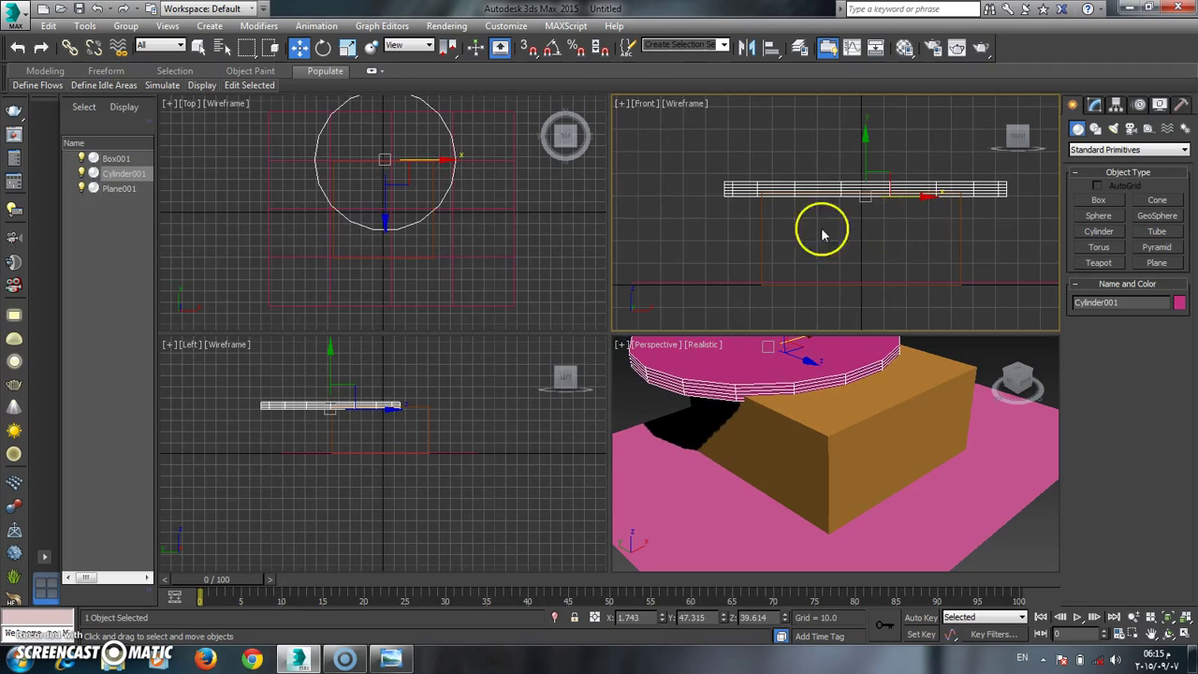
{"action": "left_click_drag", "start_coordinate": [385, 160], "coordinate": [385, 214]}
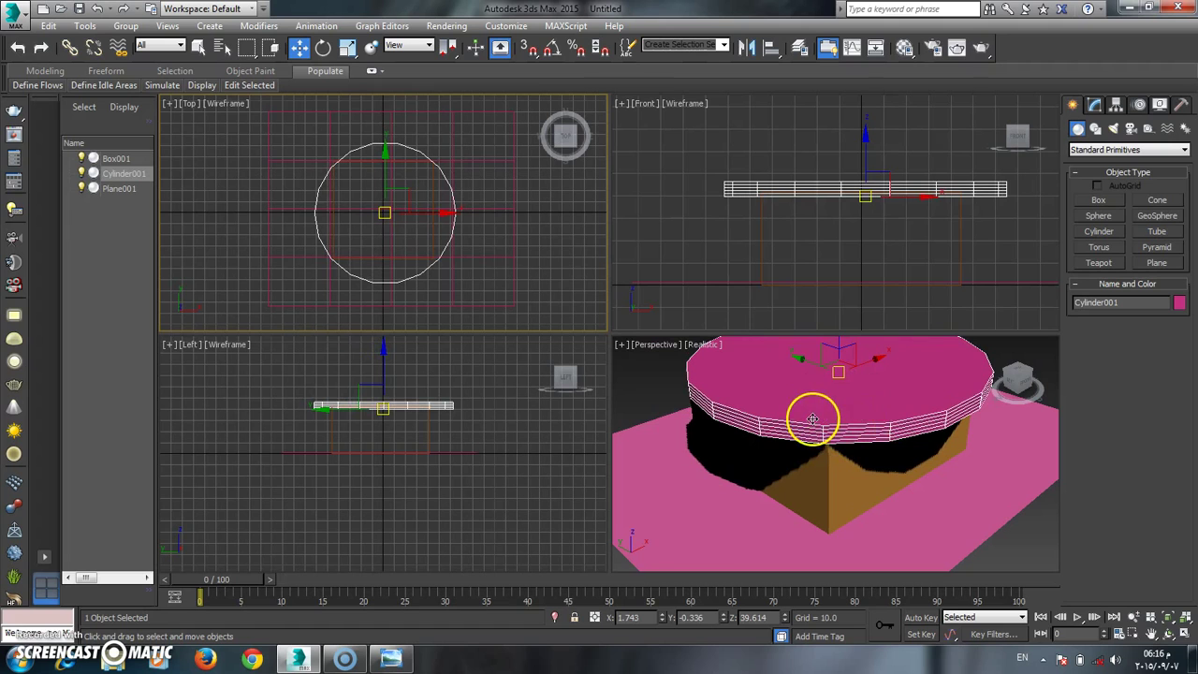
Step: Raise the cylinder's number of sides to 62 for a smooth round edge
{"action": "left_click", "coordinate": [1184, 634]}
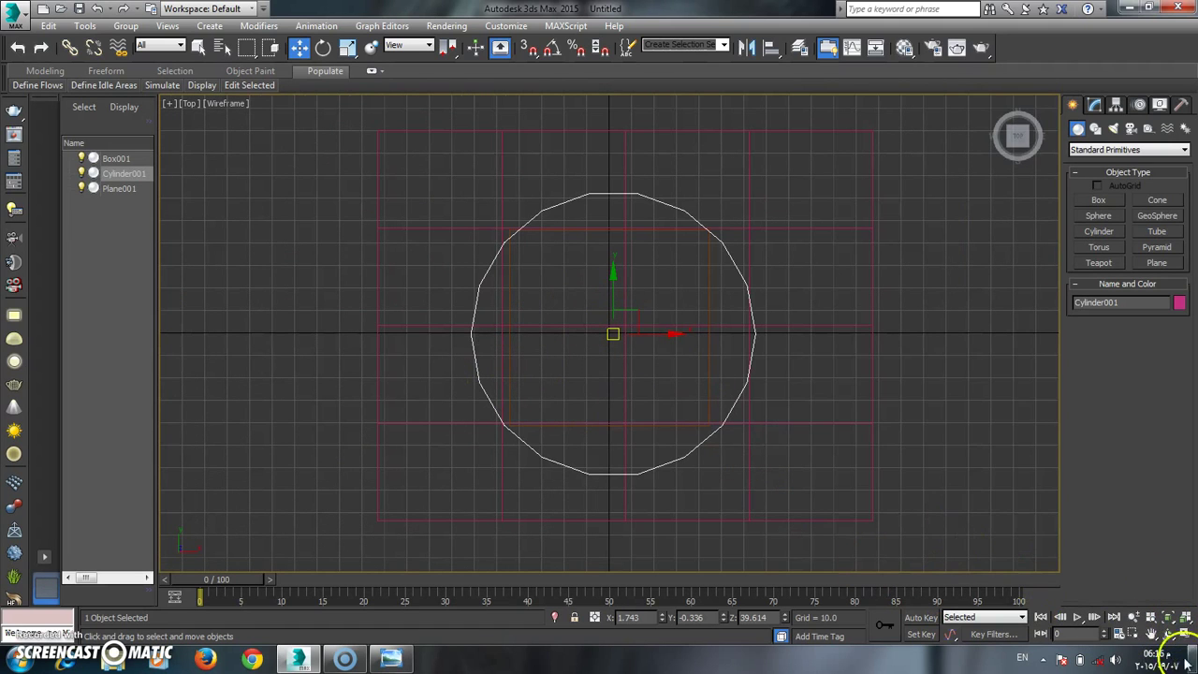
{"action": "left_click", "coordinate": [1184, 634]}
{"action": "left_click", "coordinate": [933, 485]}
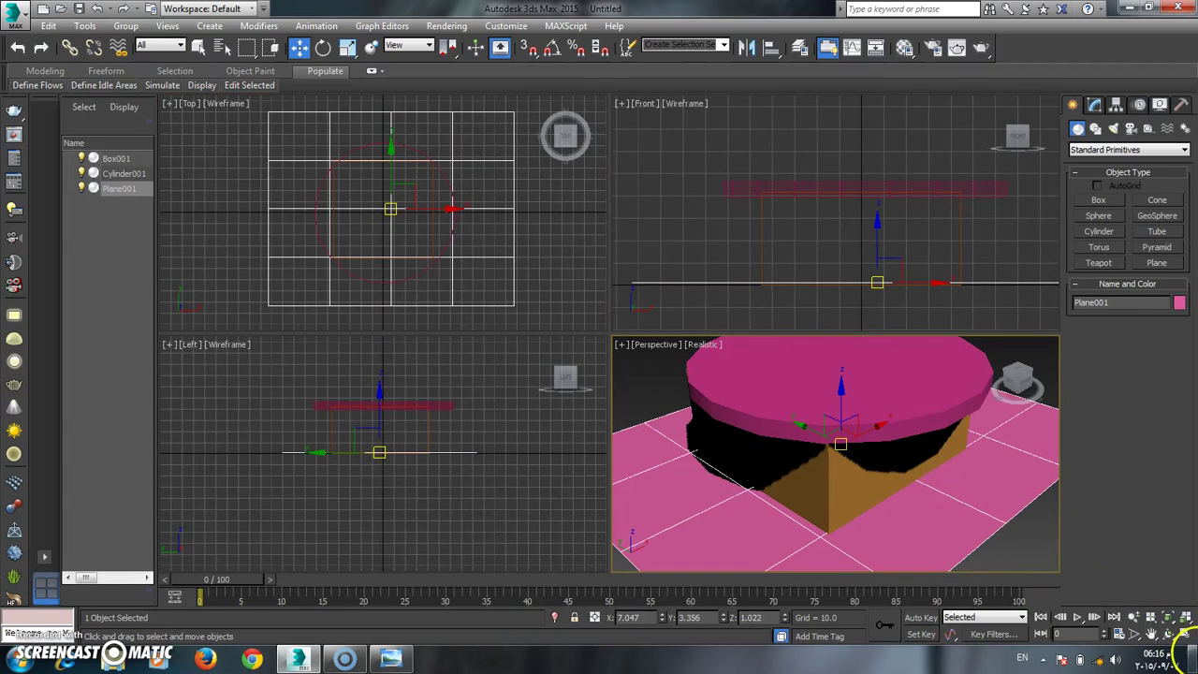
{"action": "left_click", "coordinate": [1185, 636]}
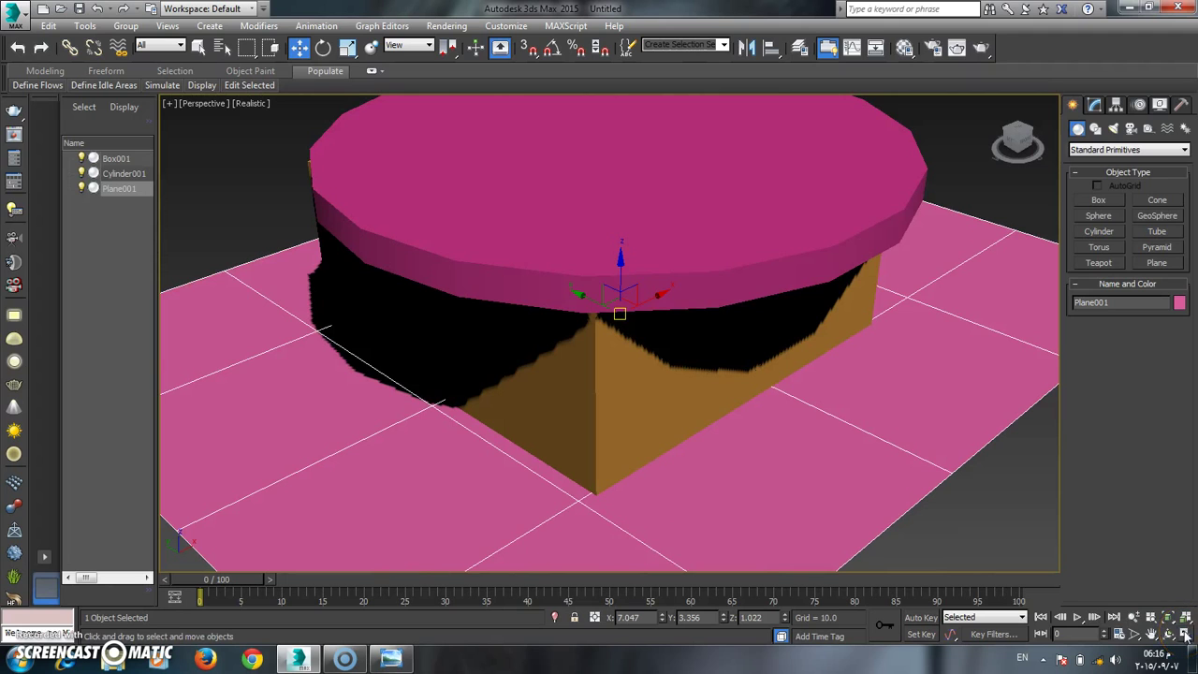
{"action": "left_click", "coordinate": [800, 246]}
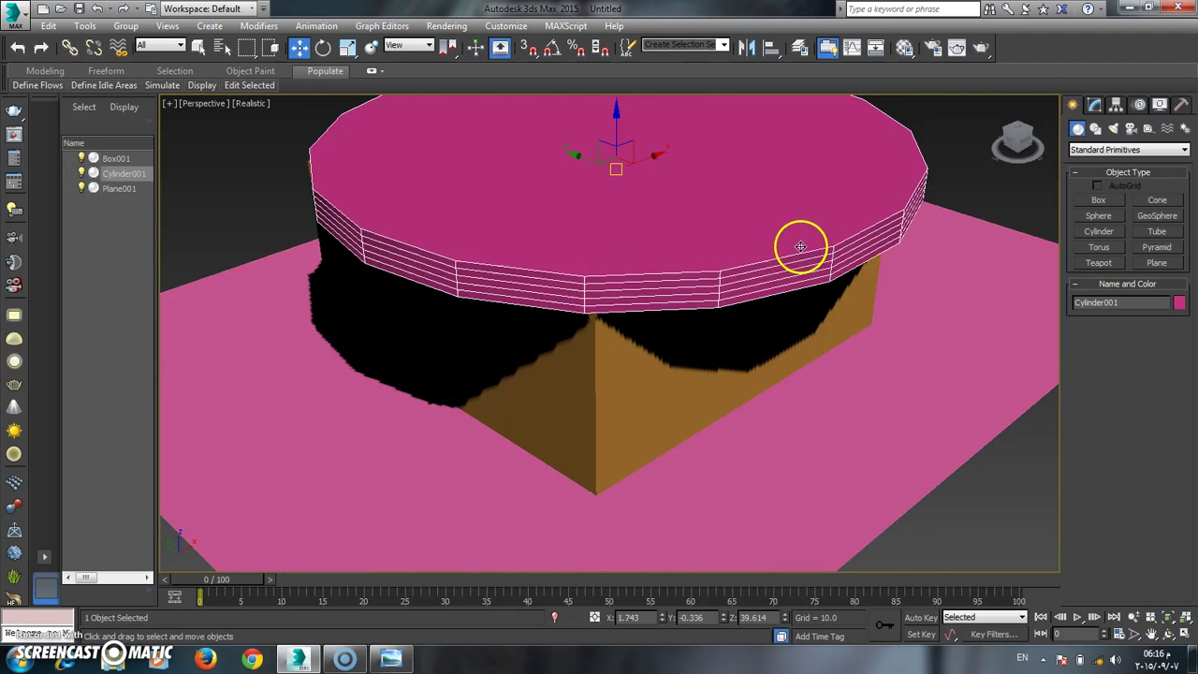
{"action": "left_click", "coordinate": [1095, 106]}
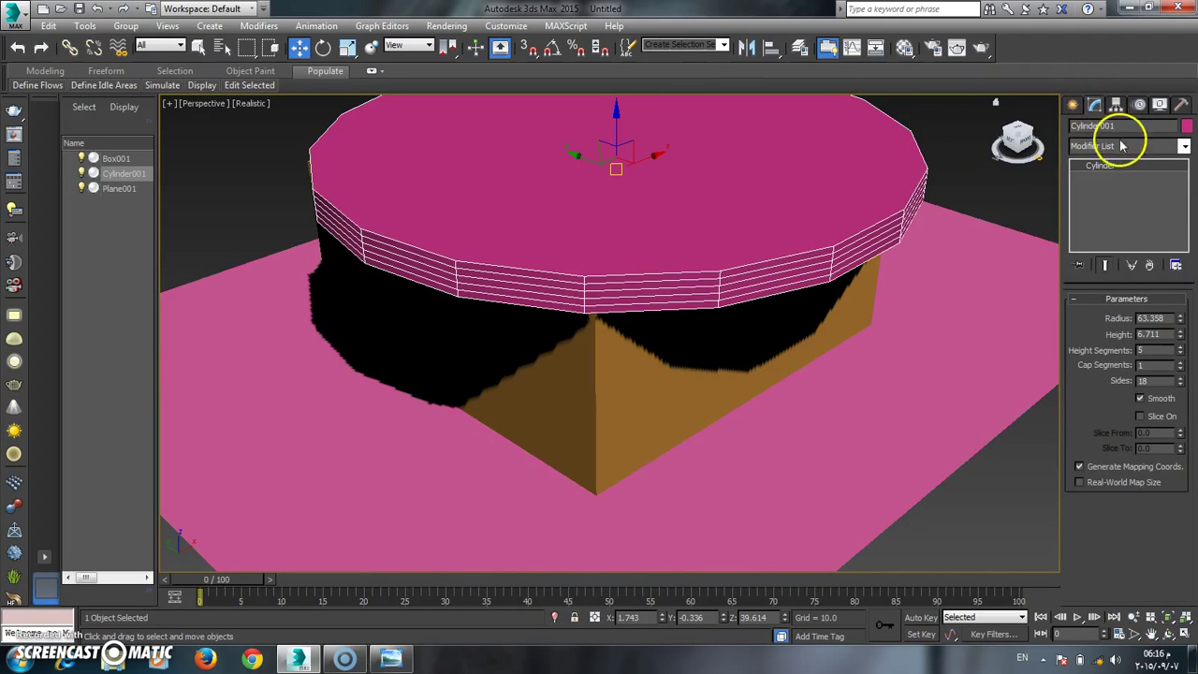
{"action": "left_click", "coordinate": [1180, 380]}
{"action": "left_click_drag", "start_coordinate": [1180, 382], "coordinate": [1180, 382]}
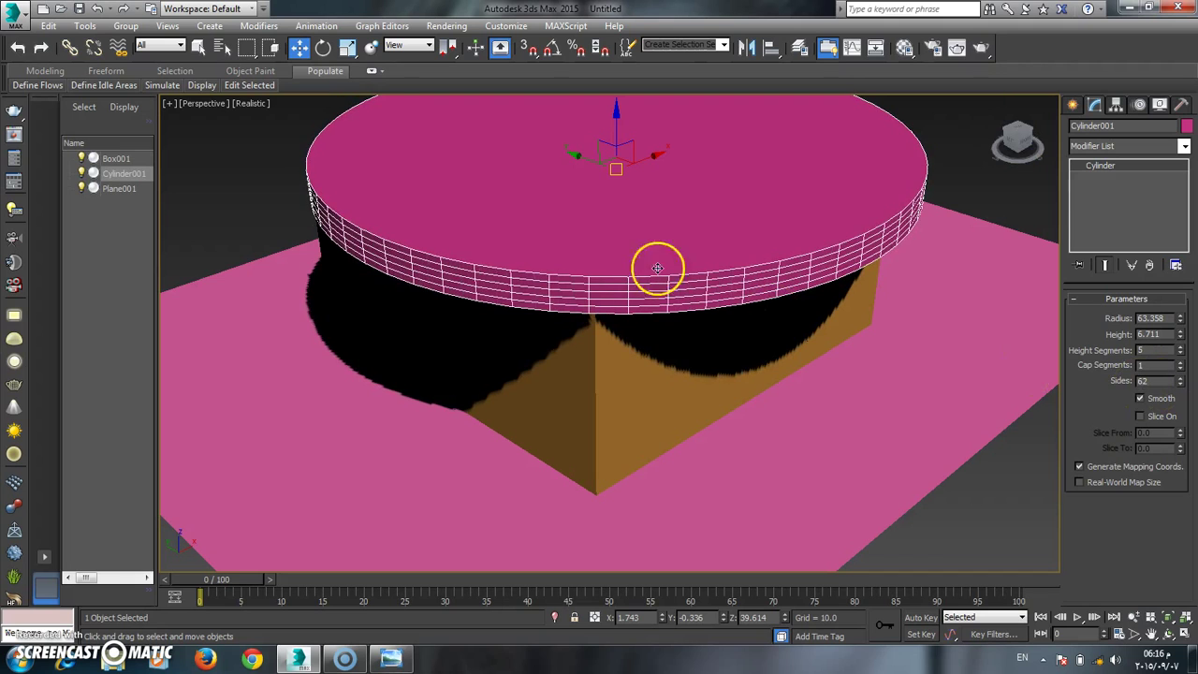
Step: Scale the cylinder along X to about 144% so it becomes an oval disc
{"action": "left_click", "coordinate": [347, 47]}
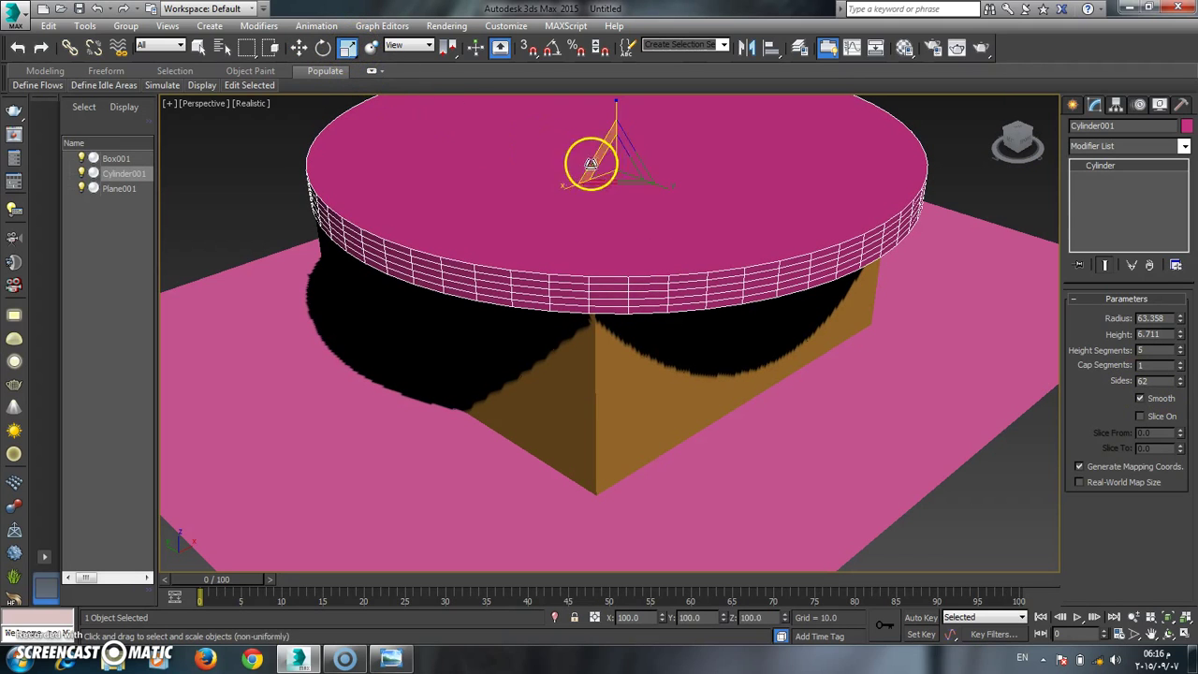
{"action": "left_click_drag", "start_coordinate": [562, 186], "coordinate": [552, 192]}
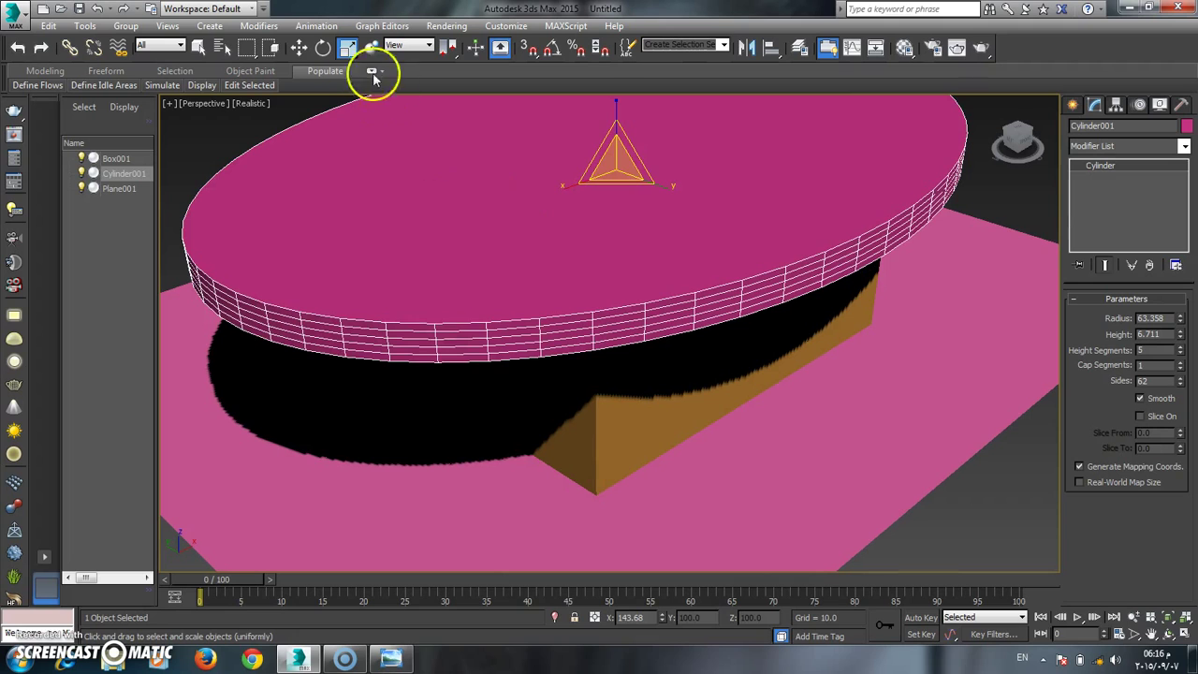
{"action": "left_click", "coordinate": [298, 48]}
{"action": "scroll", "coordinate": [444, 233], "scroll_direction": "down", "scroll_amount": 5}
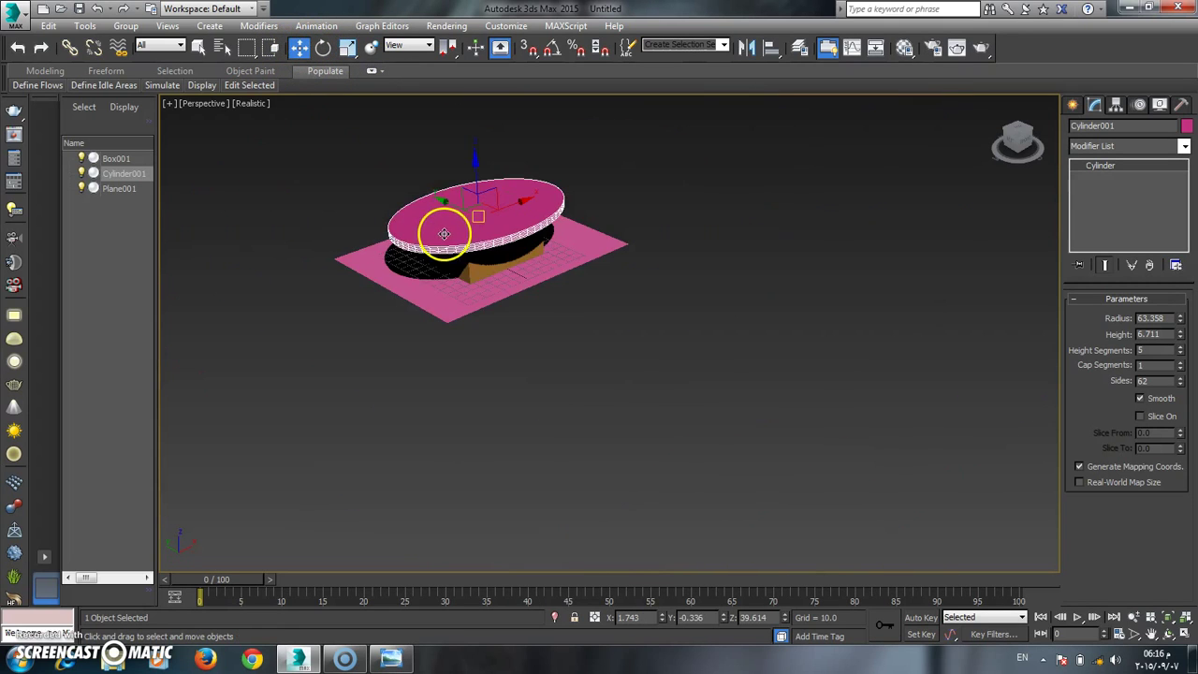
{"action": "scroll", "coordinate": [412, 194], "scroll_direction": "up", "scroll_amount": 8}
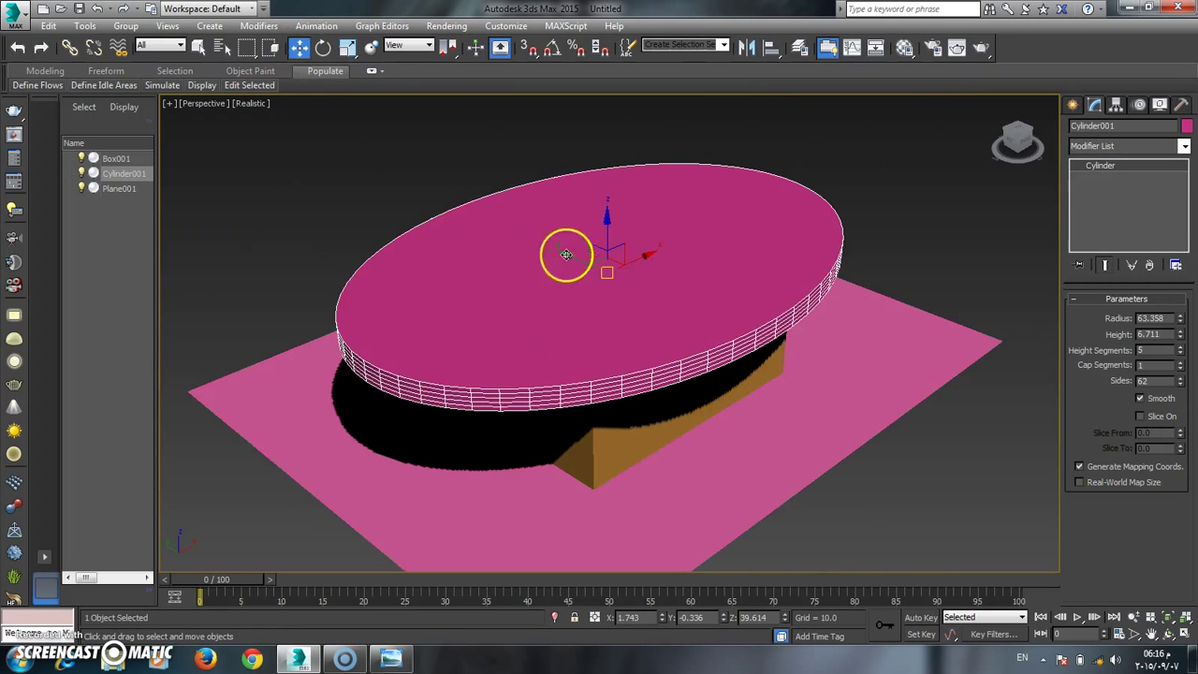
Step: Check the reference picture and create a box about 66 × 72 units and 77 high, rising through the centre of the oval disc
{"action": "left_click", "coordinate": [392, 658]}
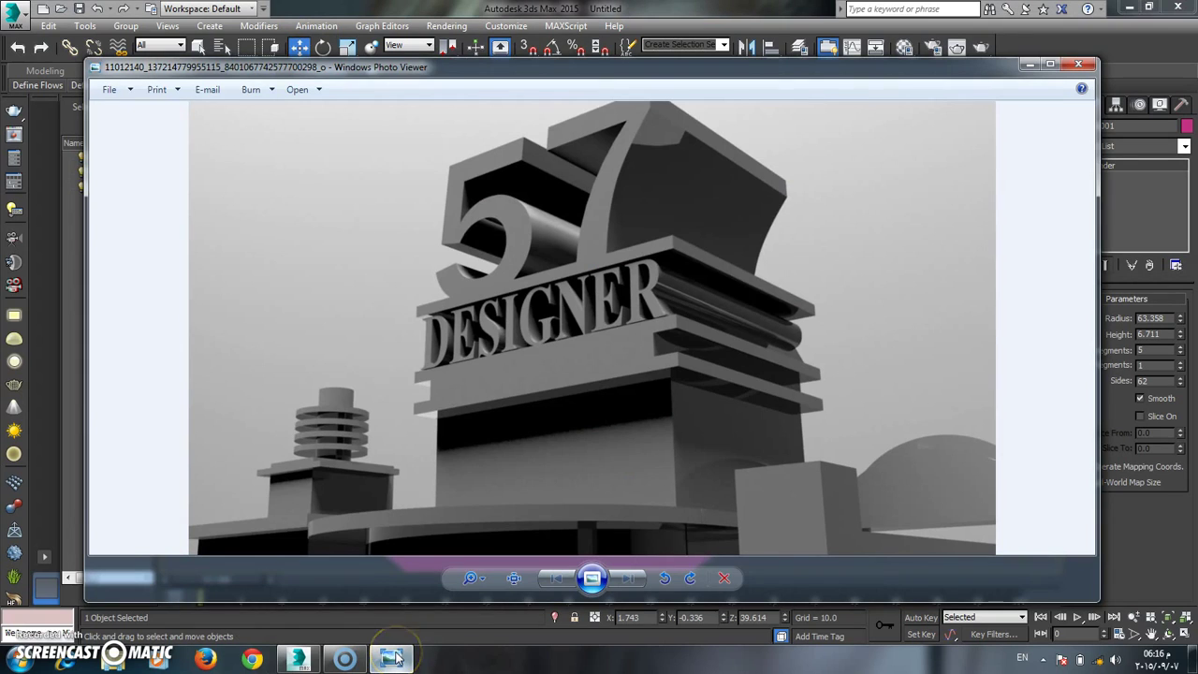
{"action": "left_click", "coordinate": [391, 658]}
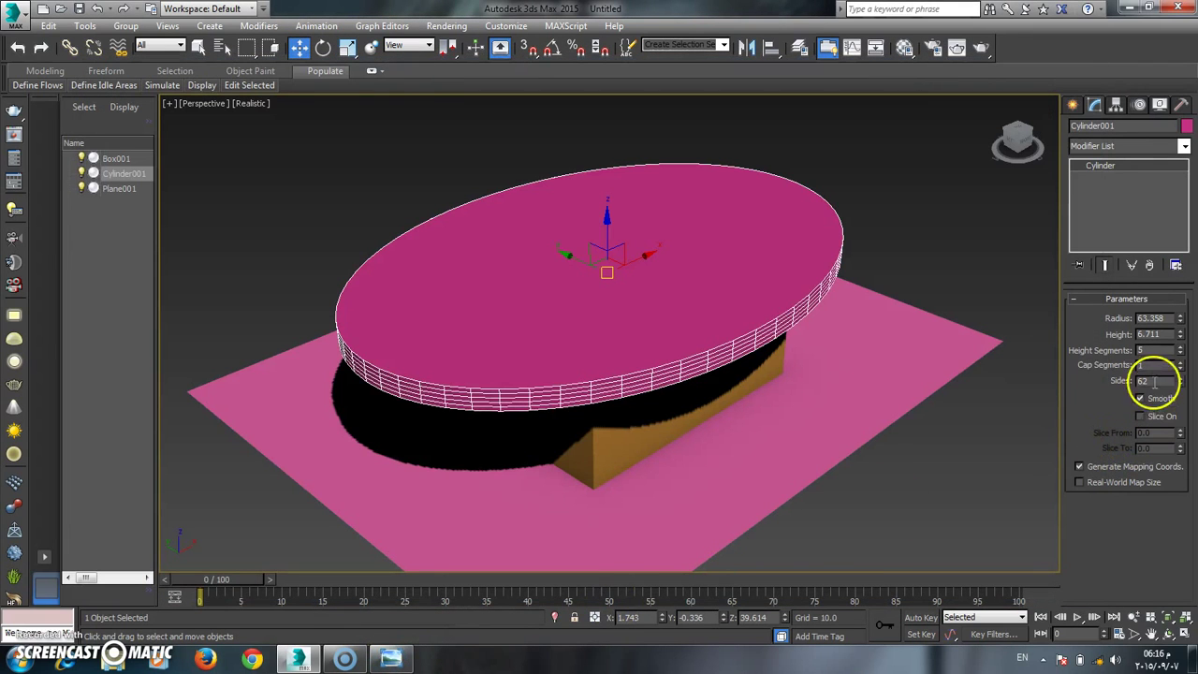
{"action": "left_click", "coordinate": [1183, 634]}
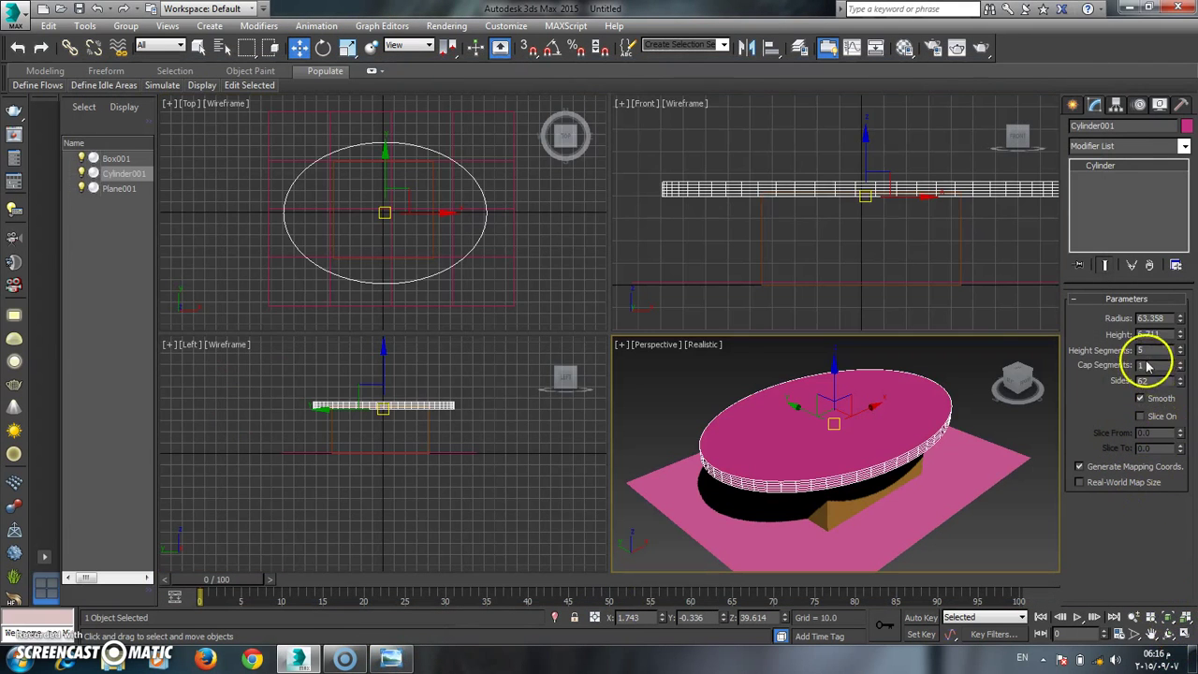
{"action": "left_click", "coordinate": [1073, 106]}
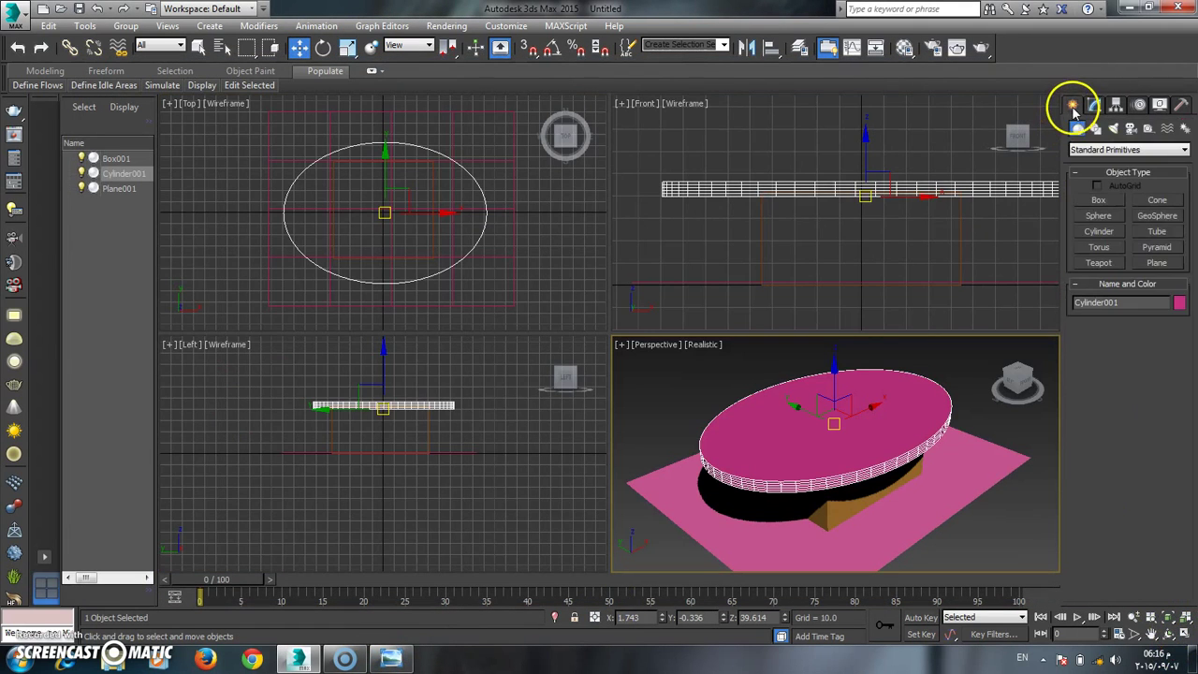
{"action": "left_click", "coordinate": [1100, 200]}
{"action": "left_click_drag", "start_coordinate": [342, 171], "coordinate": [422, 241]}
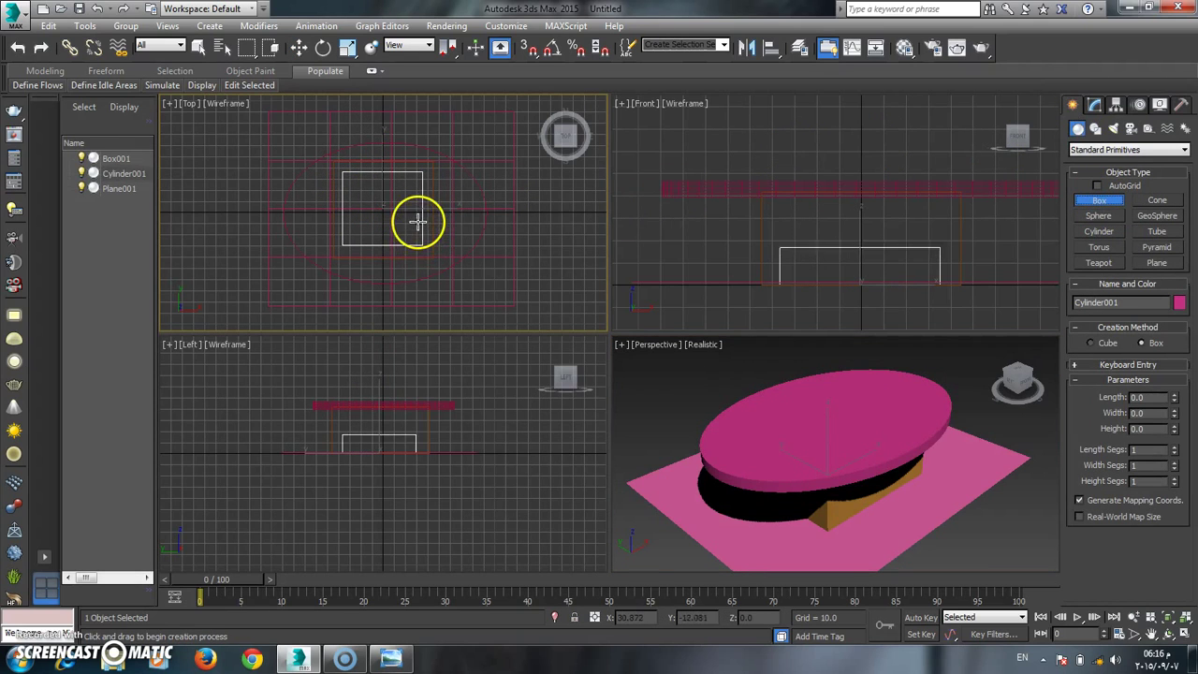
{"action": "left_click", "coordinate": [402, 160]}
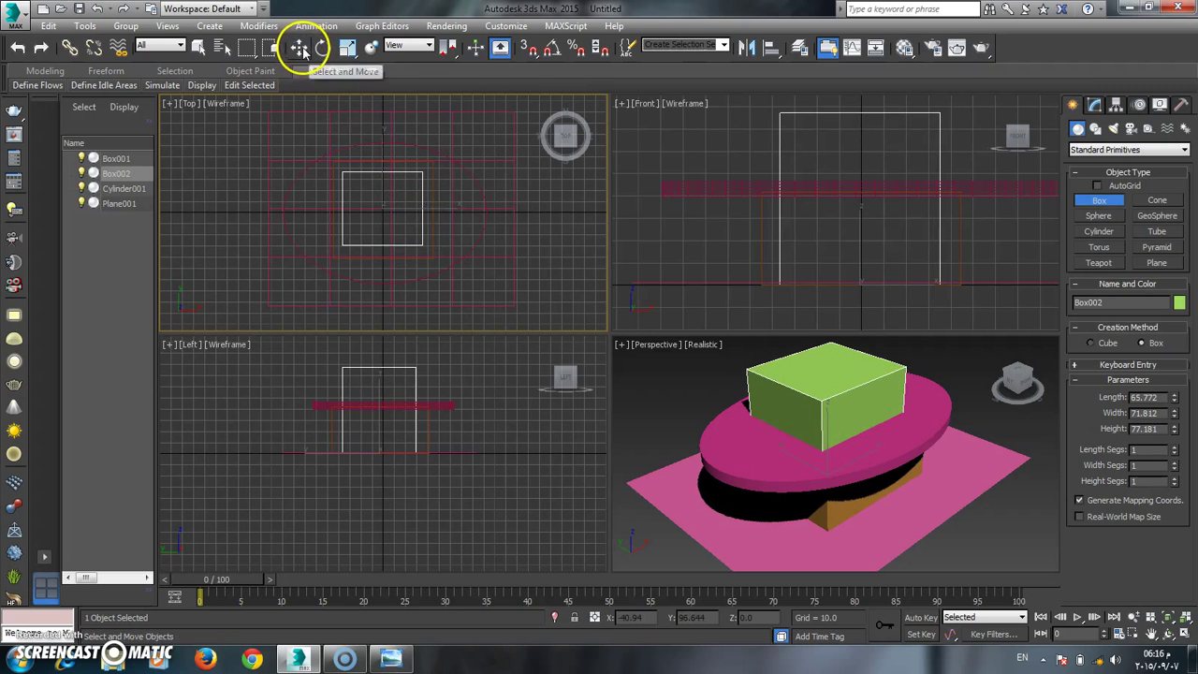
{"action": "left_click", "coordinate": [299, 47]}
Step: Check the reference picture again and create a low box about 77 × 83 units and 11 high around the green box
{"action": "left_click", "coordinate": [394, 660]}
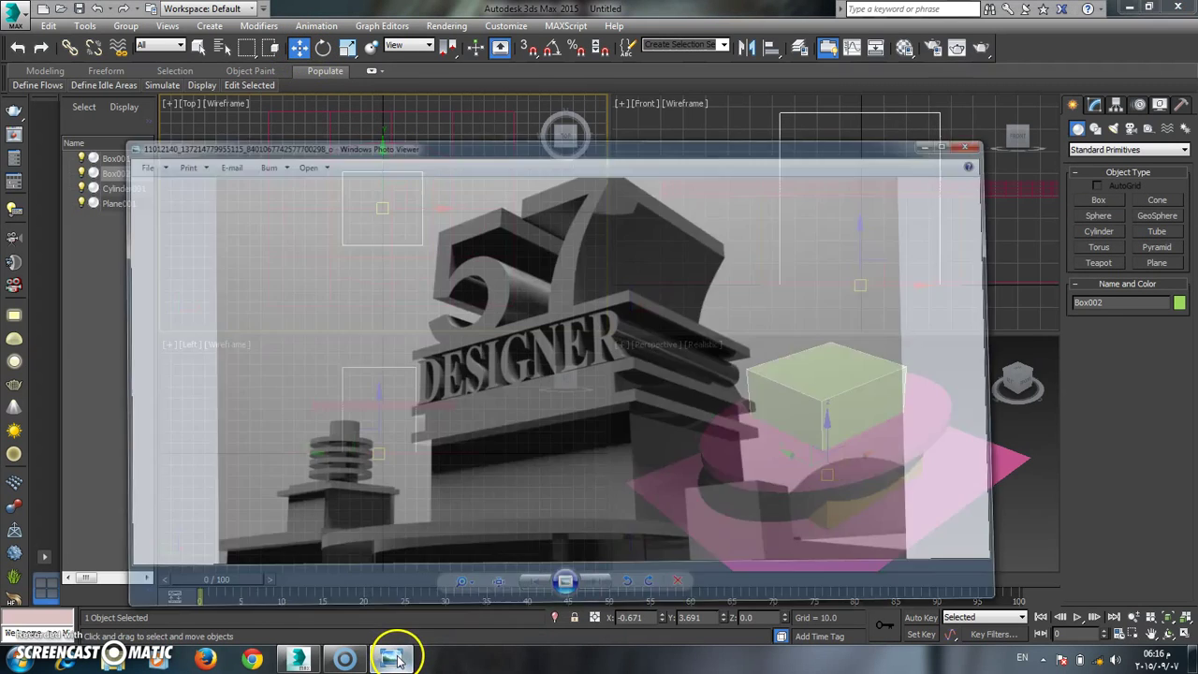
{"action": "left_click", "coordinate": [393, 660]}
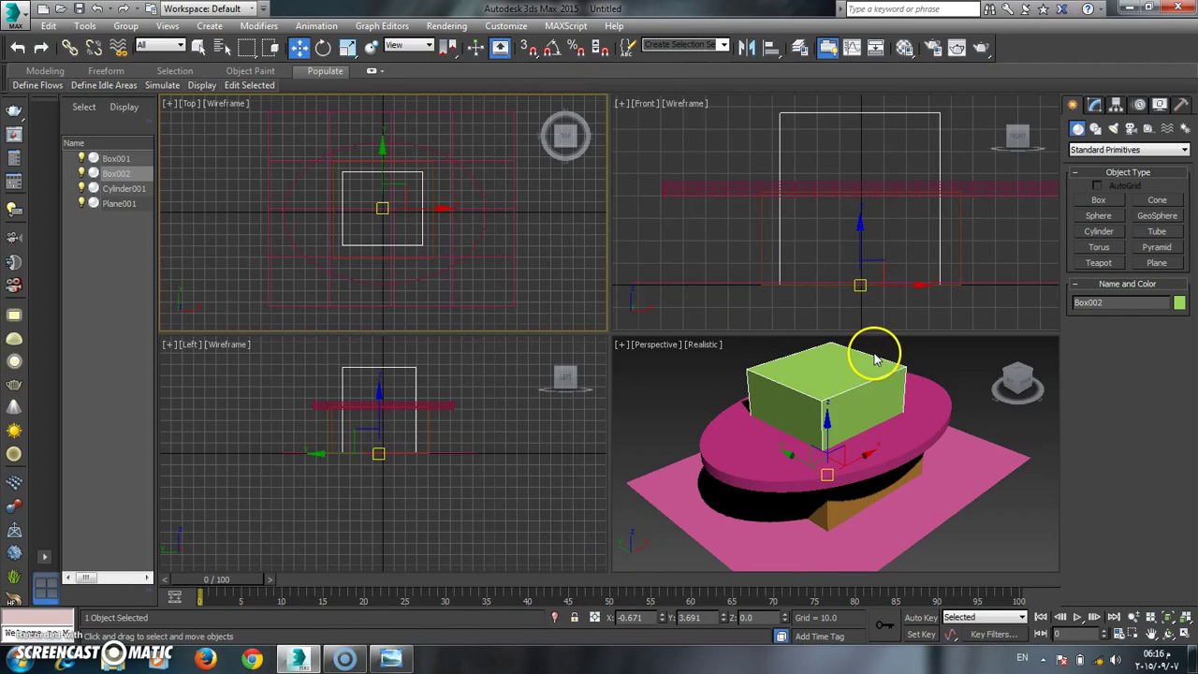
{"action": "left_click", "coordinate": [1095, 201]}
{"action": "left_click_drag", "start_coordinate": [337, 169], "coordinate": [428, 250]}
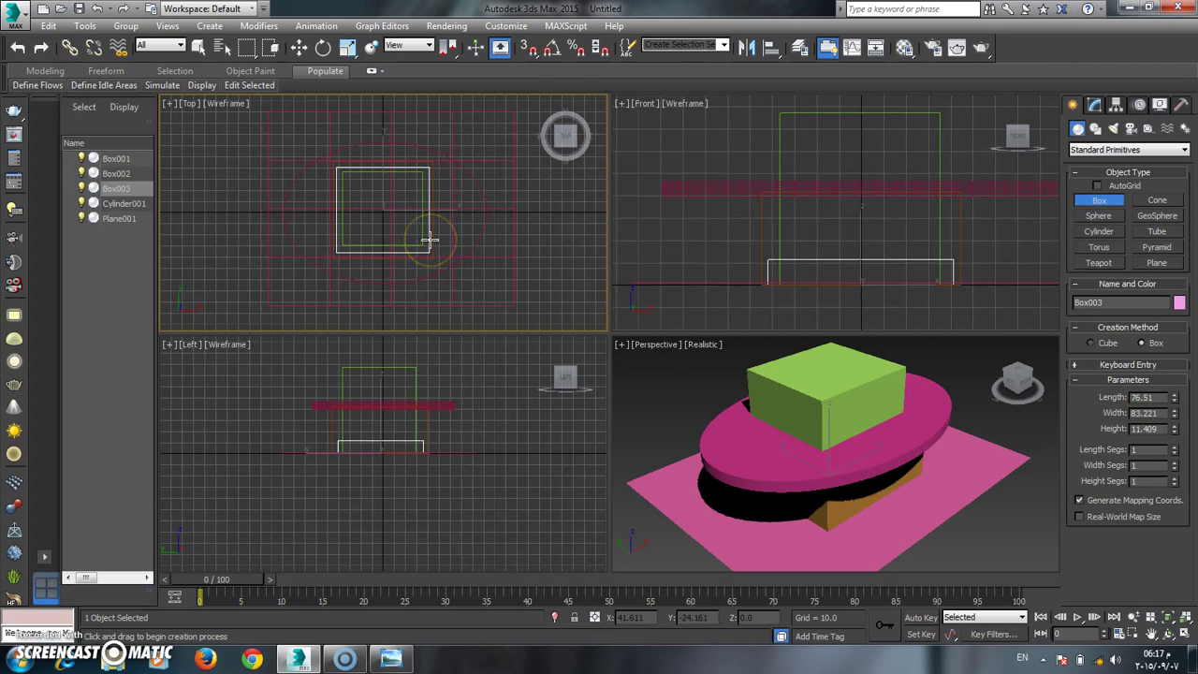
Step: Raise the low pink box to Z about 79 so it caps the top of the green box
{"action": "left_click", "coordinate": [299, 47]}
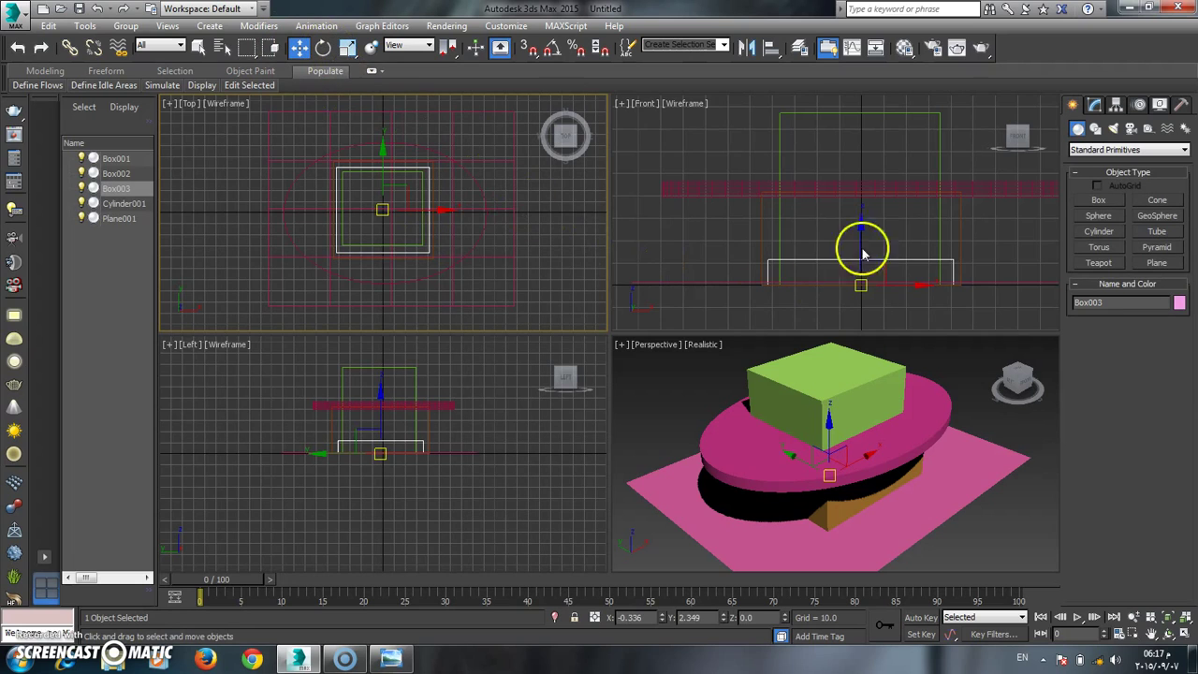
{"action": "left_click", "coordinate": [865, 235]}
{"action": "left_click_drag", "start_coordinate": [862, 235], "coordinate": [848, 72]}
{"action": "scroll", "coordinate": [807, 161], "scroll_direction": "down", "scroll_amount": 5}
{"action": "scroll", "coordinate": [811, 142], "scroll_direction": "up", "scroll_amount": 5}
{"action": "left_click_drag", "start_coordinate": [818, 175], "coordinate": [820, 212]}
Step: Copy the pink slab upward so a second slab floats a short distance above the first, and clear the selection
{"action": "left_click", "coordinate": [348, 49]}
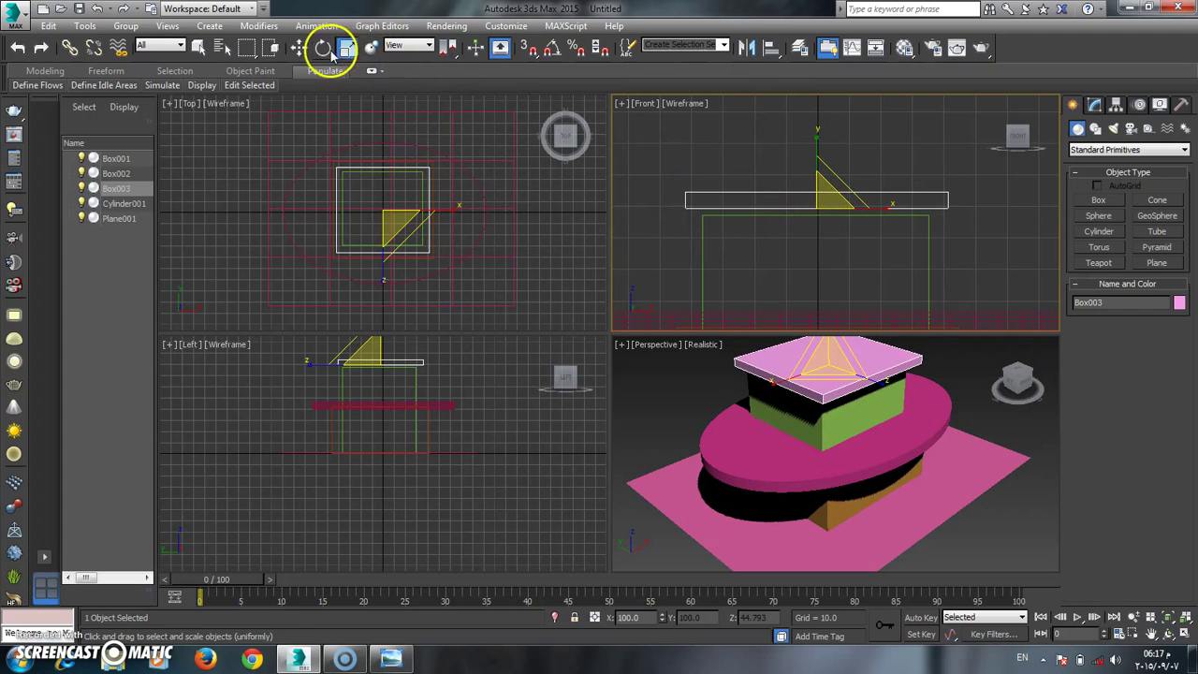
{"action": "left_click", "coordinate": [300, 48]}
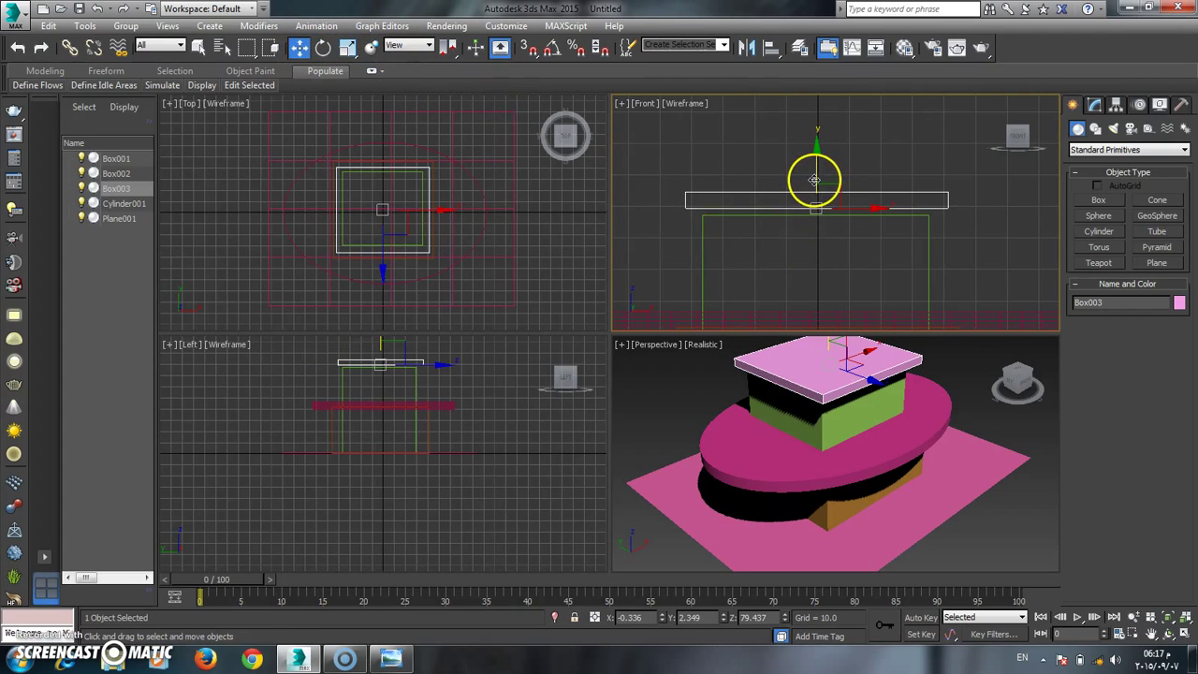
{"action": "mouse_move", "coordinate": [817, 178]}
{"action": "left_mouse_down"}
{"action": "mouse_move", "coordinate": [829, 160]}
{"action": "mouse_move", "coordinate": [829, 177]}
{"action": "mouse_move", "coordinate": [815, 160]}
{"action": "mouse_move", "coordinate": [821, 132]}
{"action": "left_mouse_up"}
{"action": "left_click", "coordinate": [617, 394]}
{"action": "left_click", "coordinate": [964, 418]}
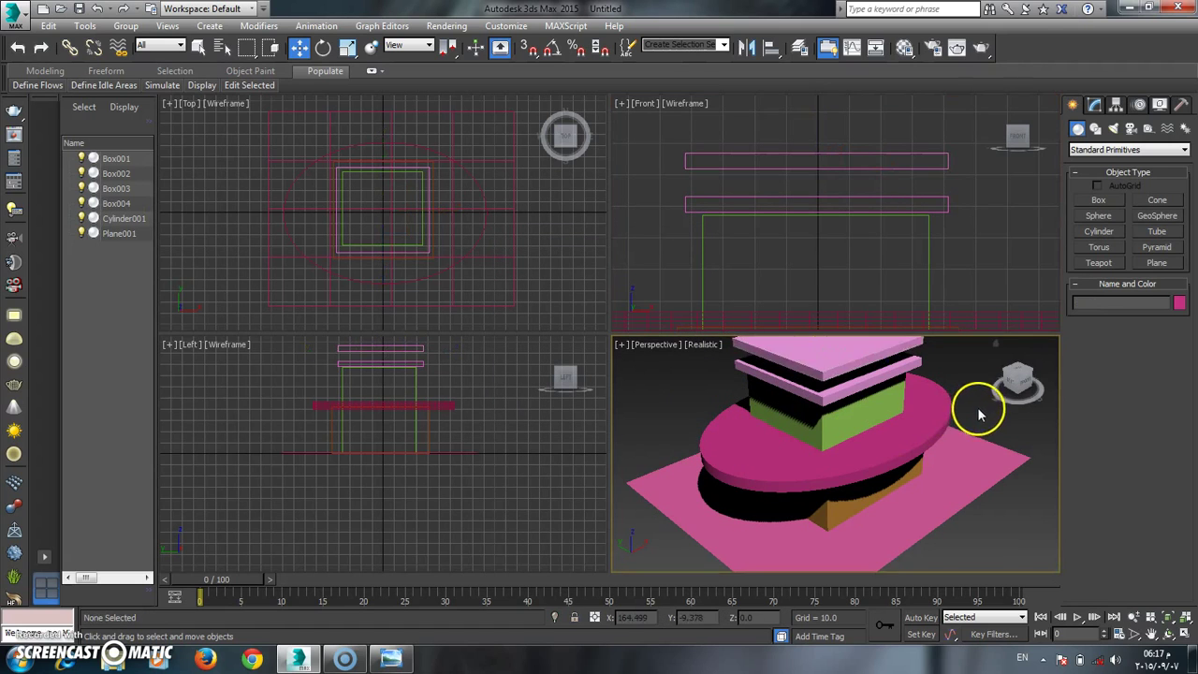
Step: Create a spline text object in the front view, set in Arial at size 100, reading "57"
{"action": "scroll", "coordinate": [945, 393], "scroll_direction": "down", "scroll_amount": 4}
{"action": "scroll", "coordinate": [959, 401], "scroll_direction": "up", "scroll_amount": 5}
{"action": "left_click_drag", "start_coordinate": [1020, 401], "coordinate": [1040, 377]}
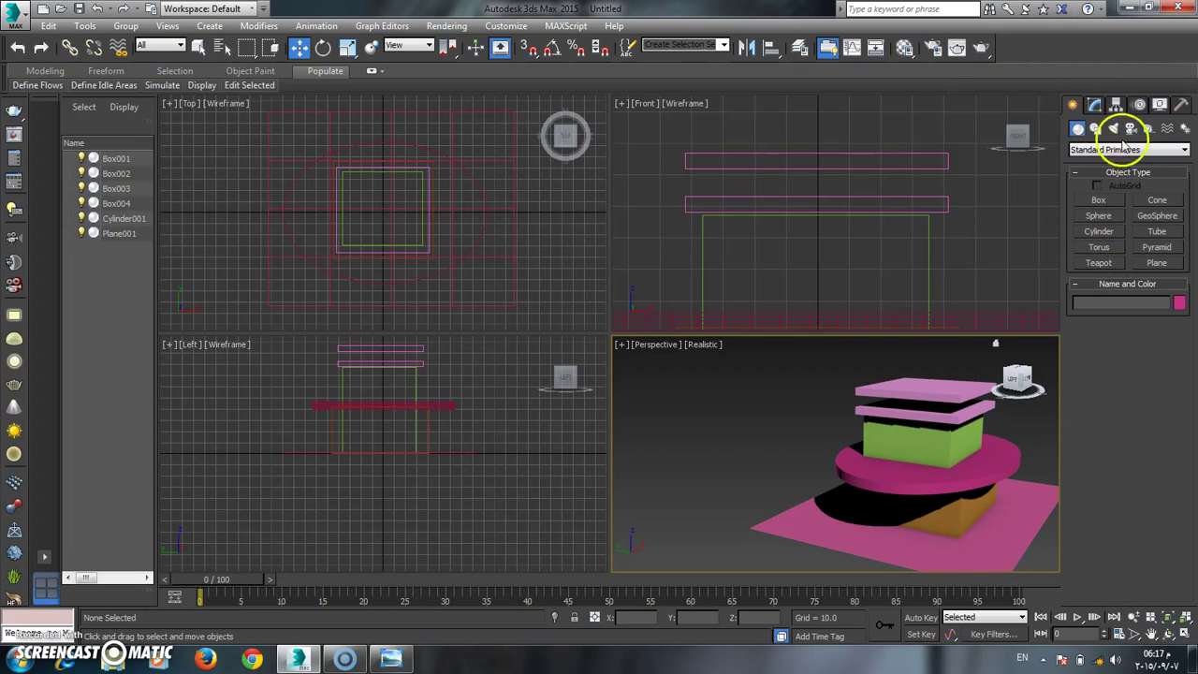
{"action": "left_click", "coordinate": [1095, 129]}
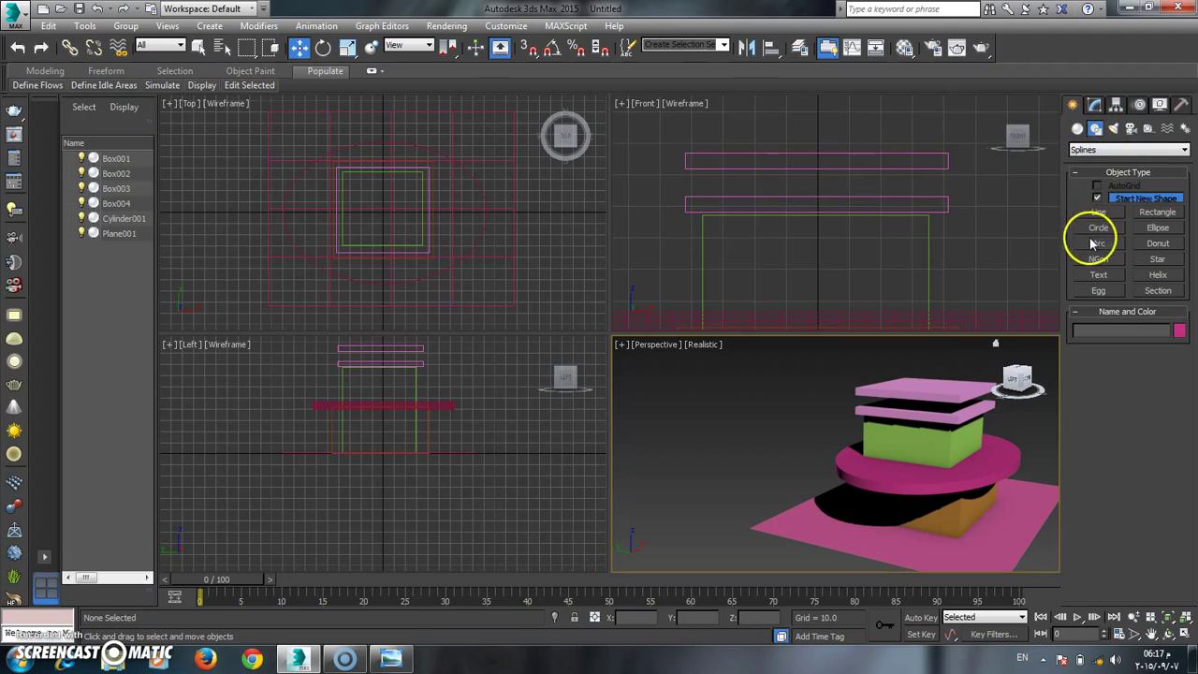
{"action": "left_click", "coordinate": [1097, 276]}
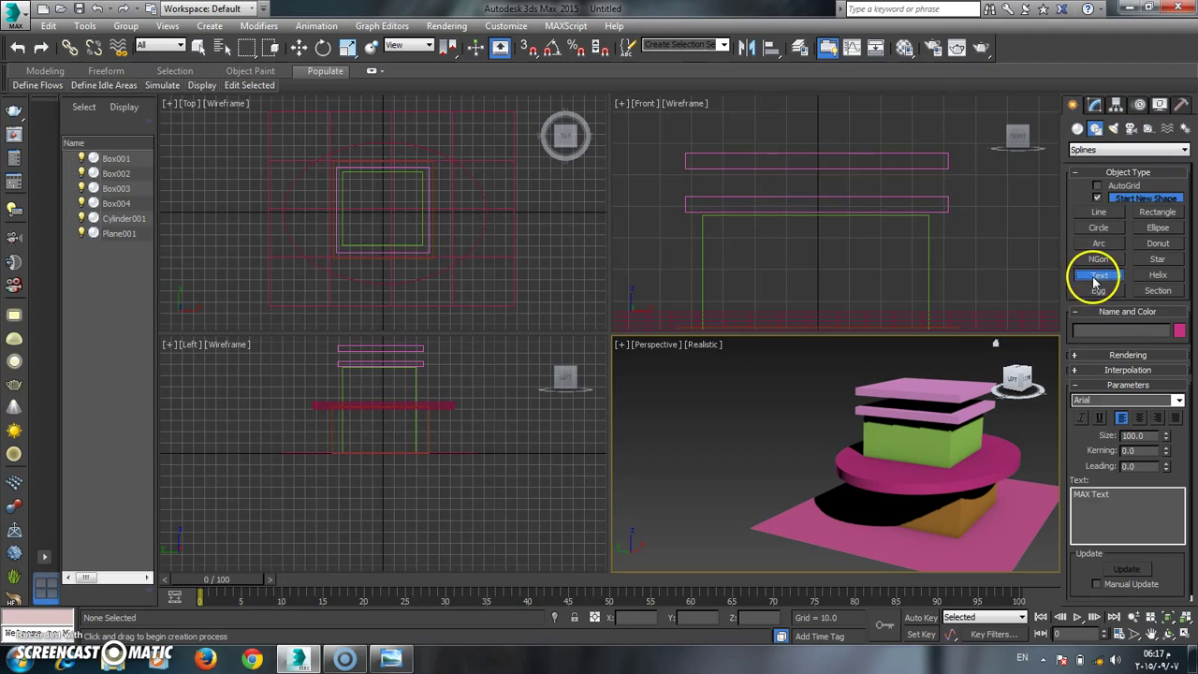
{"action": "left_click", "coordinate": [963, 255]}
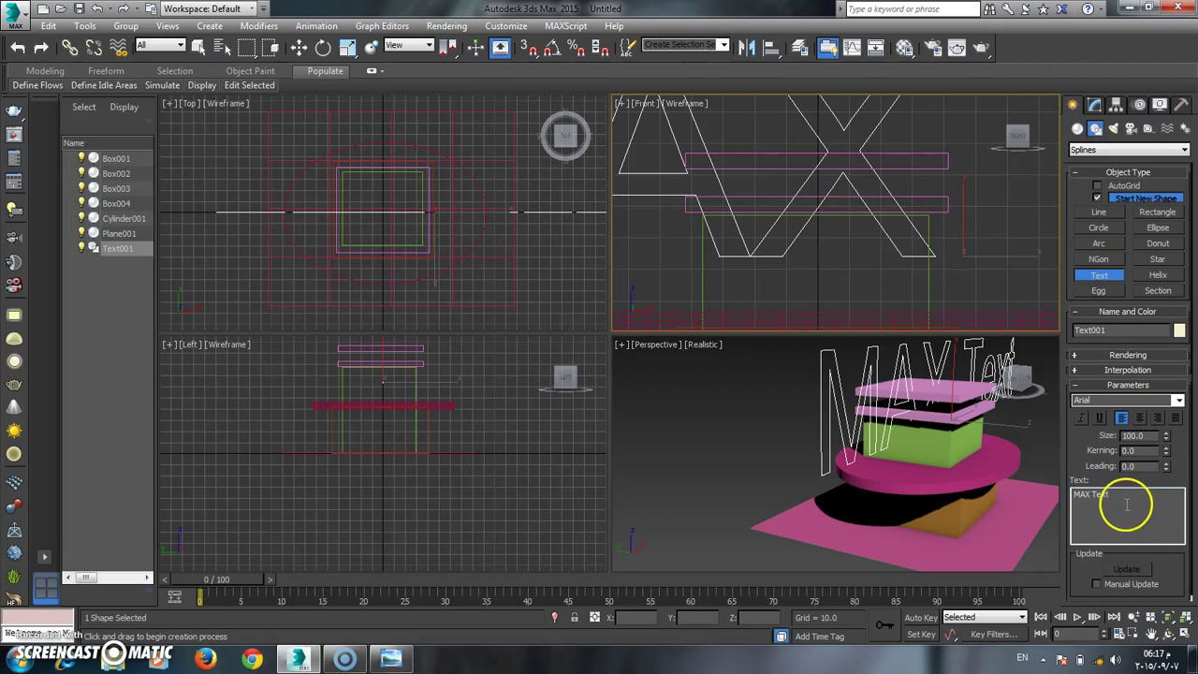
{"action": "left_click_drag", "start_coordinate": [1110, 495], "coordinate": [1047, 498]}
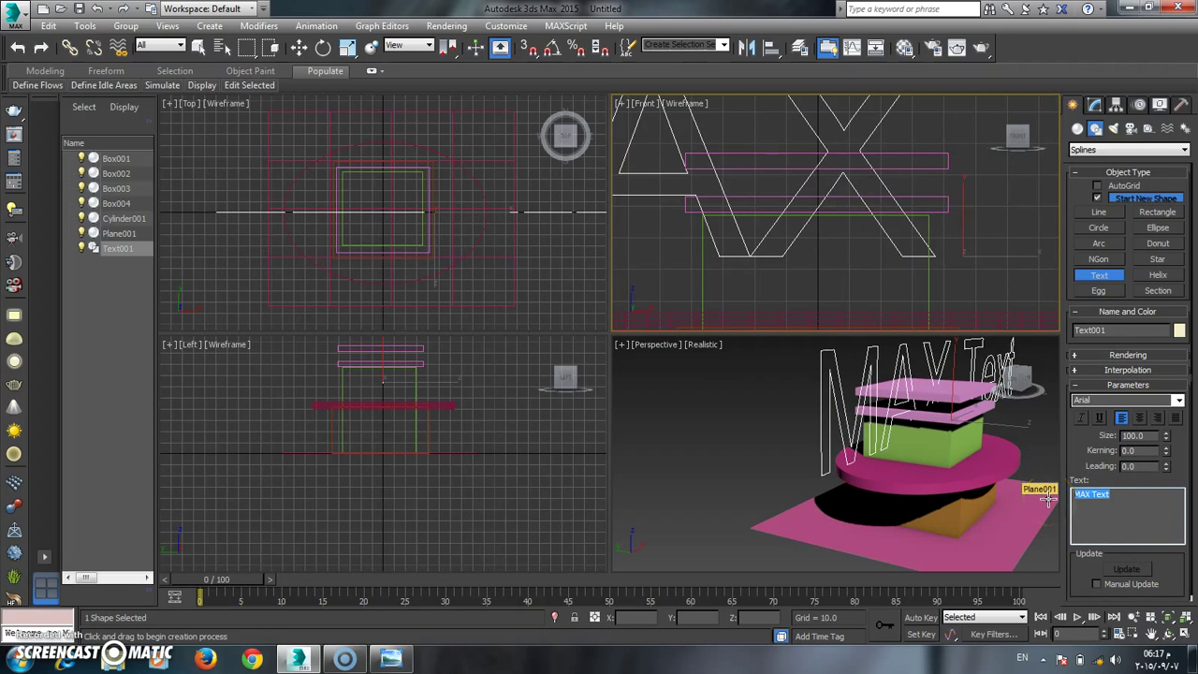
{"action": "type", "text": "57"}
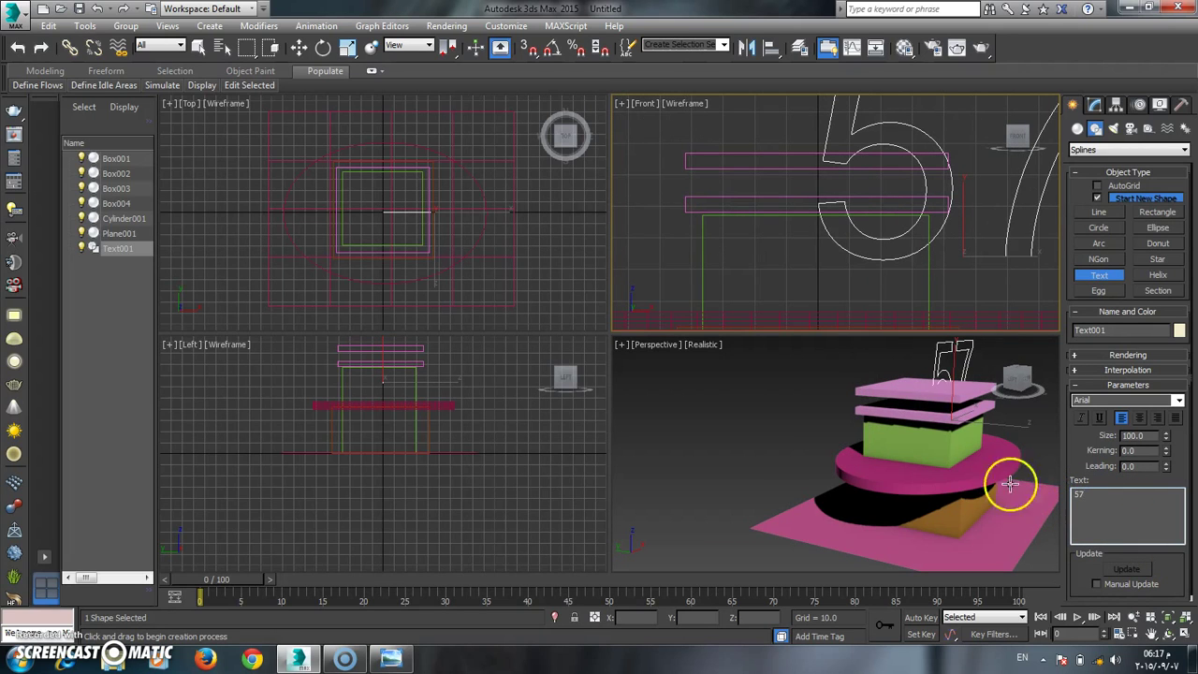
Step: Place a second size 100 text object in the front view and set its wording to "designer"
{"action": "left_click", "coordinate": [750, 402]}
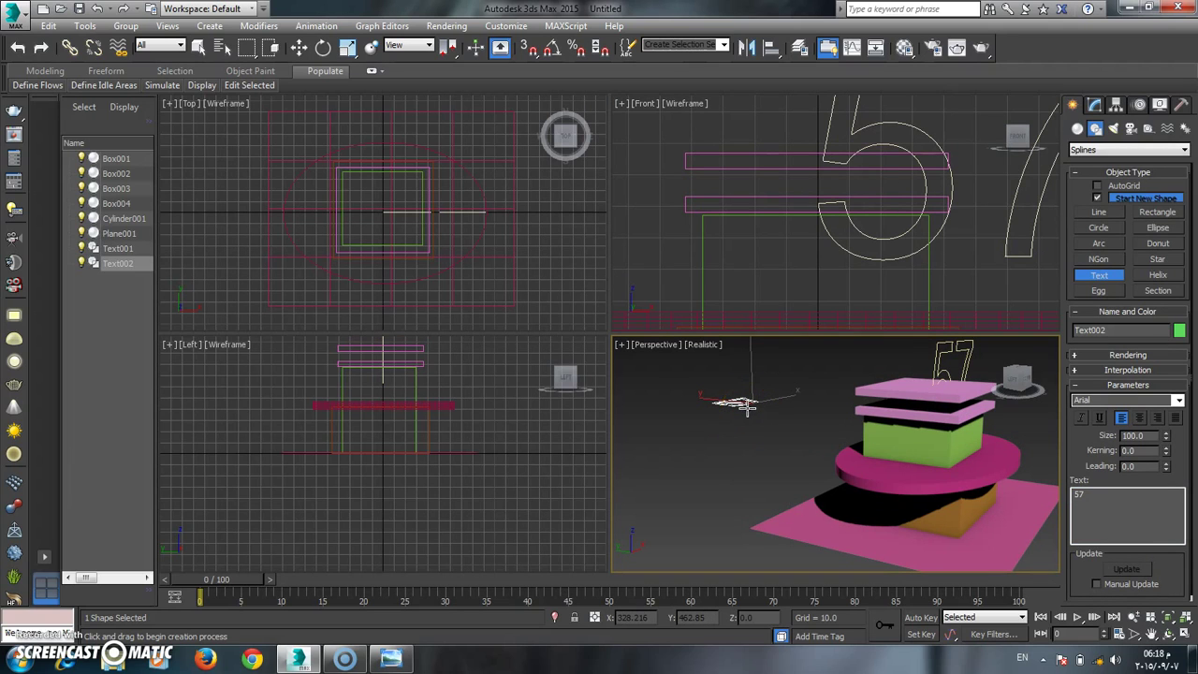
{"action": "left_click_drag", "start_coordinate": [743, 324], "coordinate": [903, 346]}
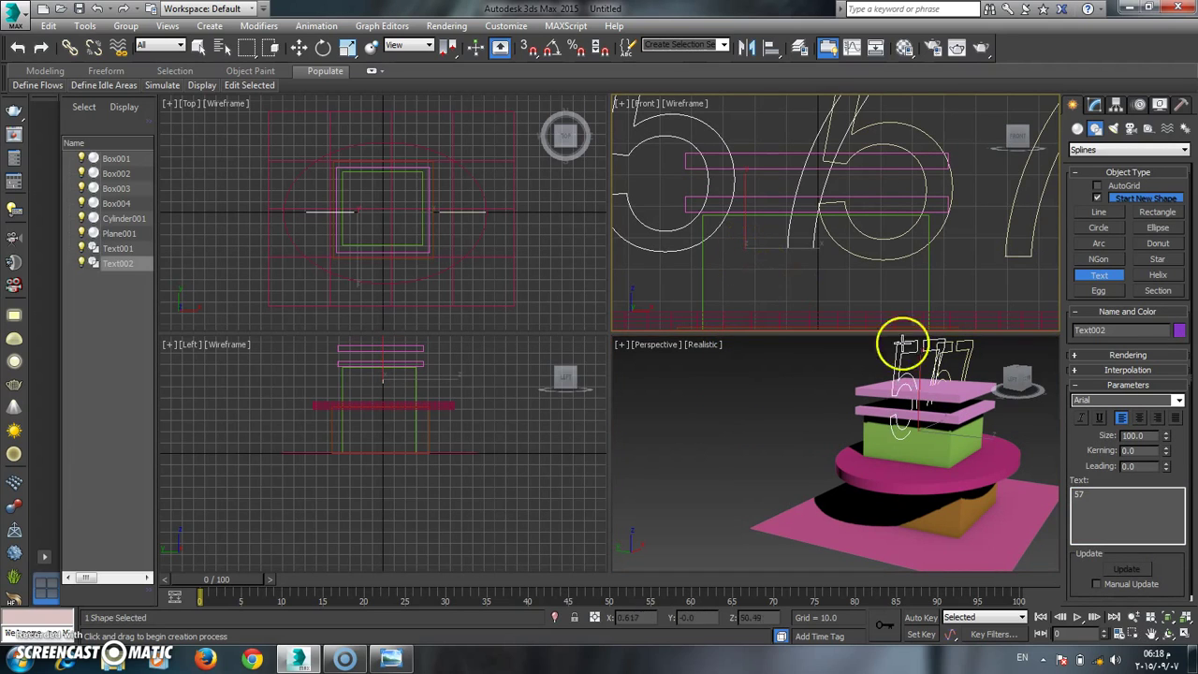
{"action": "type", "text": "design"}
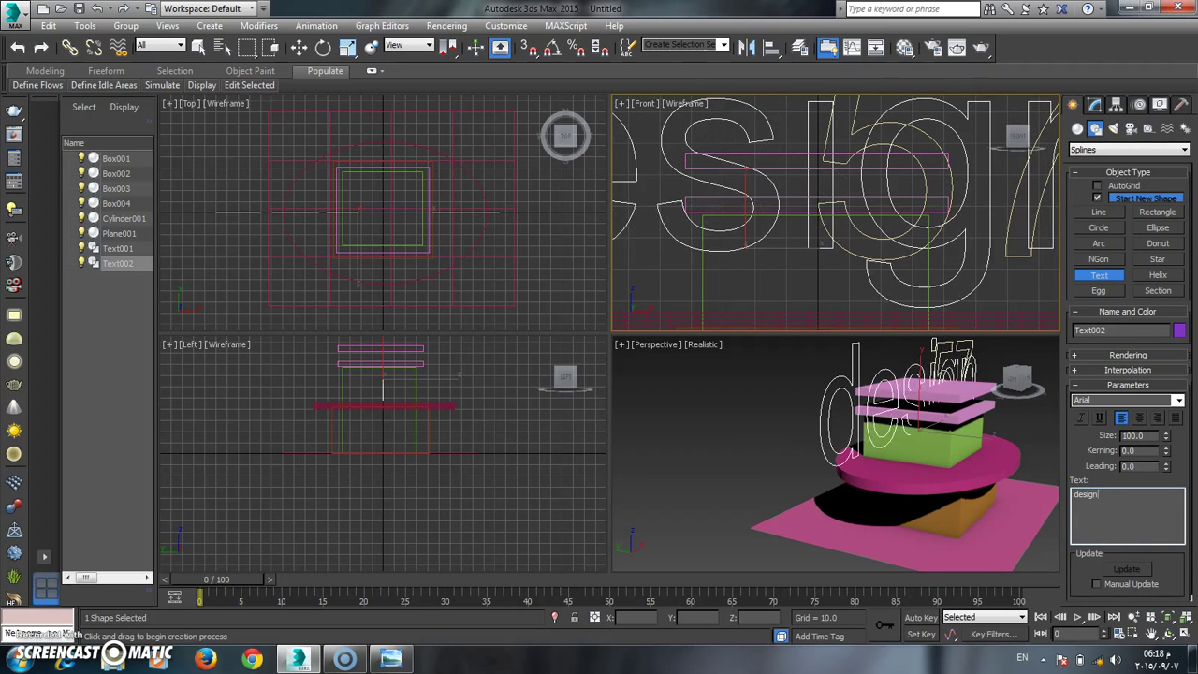
{"action": "type", "text": "er"}
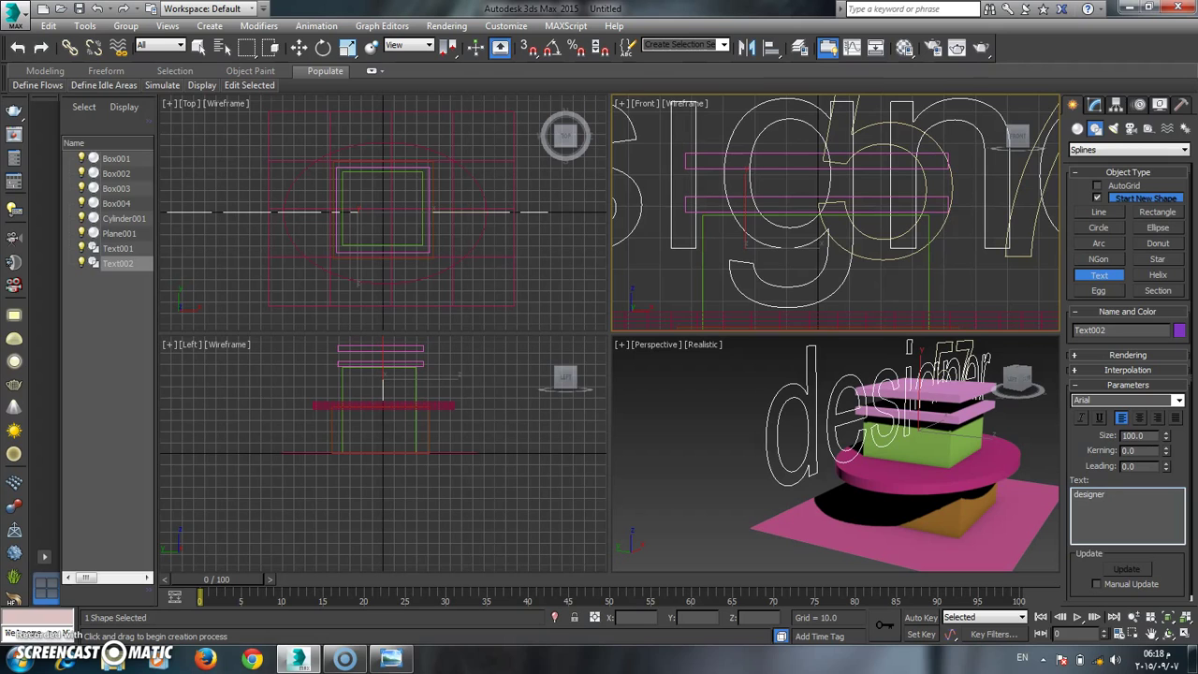
Step: Replace the second text's wording with the uppercase "DESIGNER"
{"action": "key", "text": "BackSpace"}
{"action": "key", "text": "BackSpace"}
{"action": "key", "text": "BackSpace"}
{"action": "key", "text": "BackSpace"}
{"action": "key", "text": "BackSpace"}
{"action": "key", "text": "BackSpace"}
{"action": "key", "text": "BackSpace"}
{"action": "key", "text": "BackSpace"}
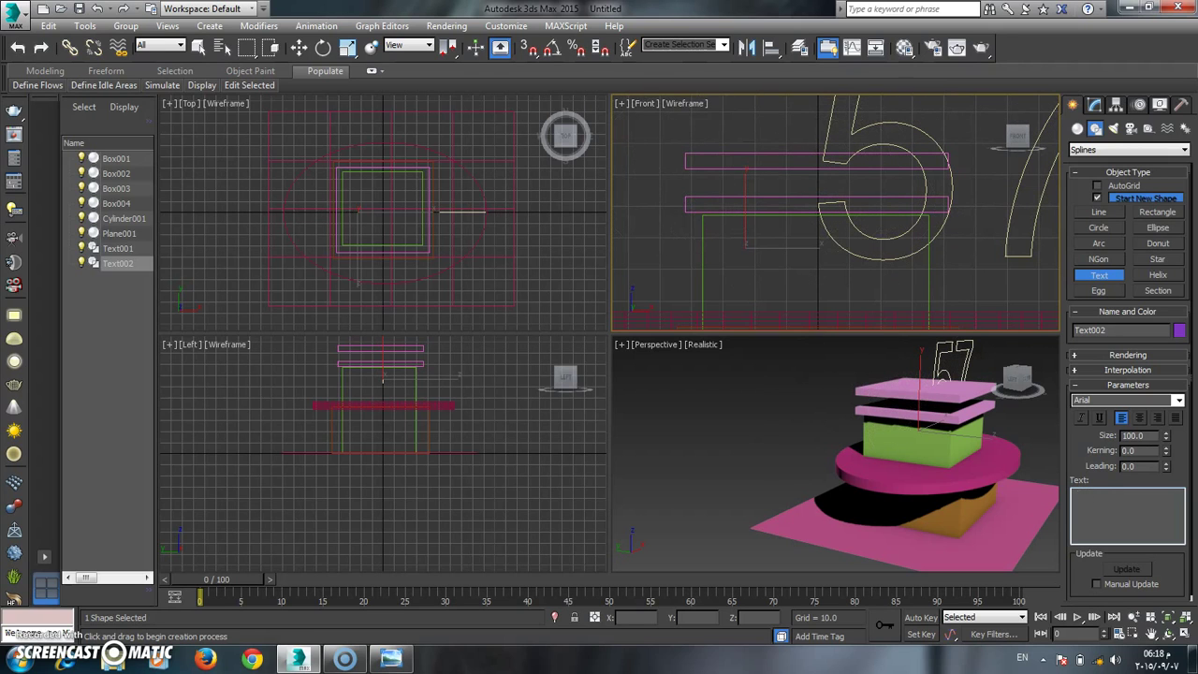
{"action": "type", "text": "DESI"}
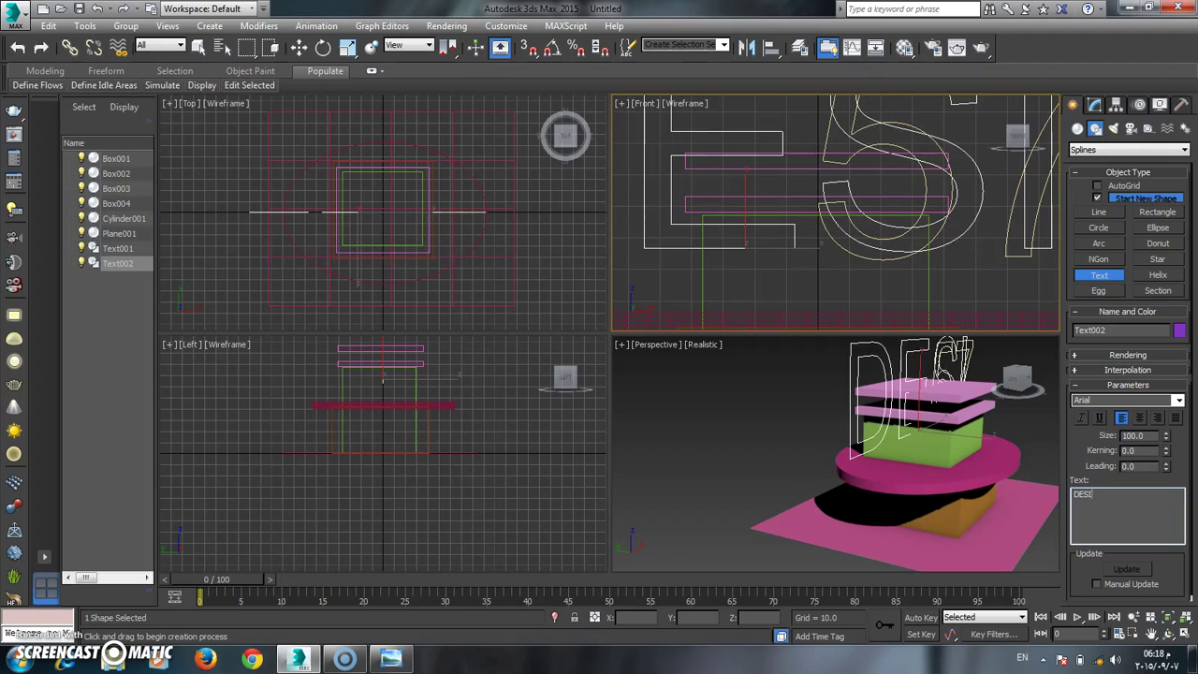
{"action": "type", "text": "GNER"}
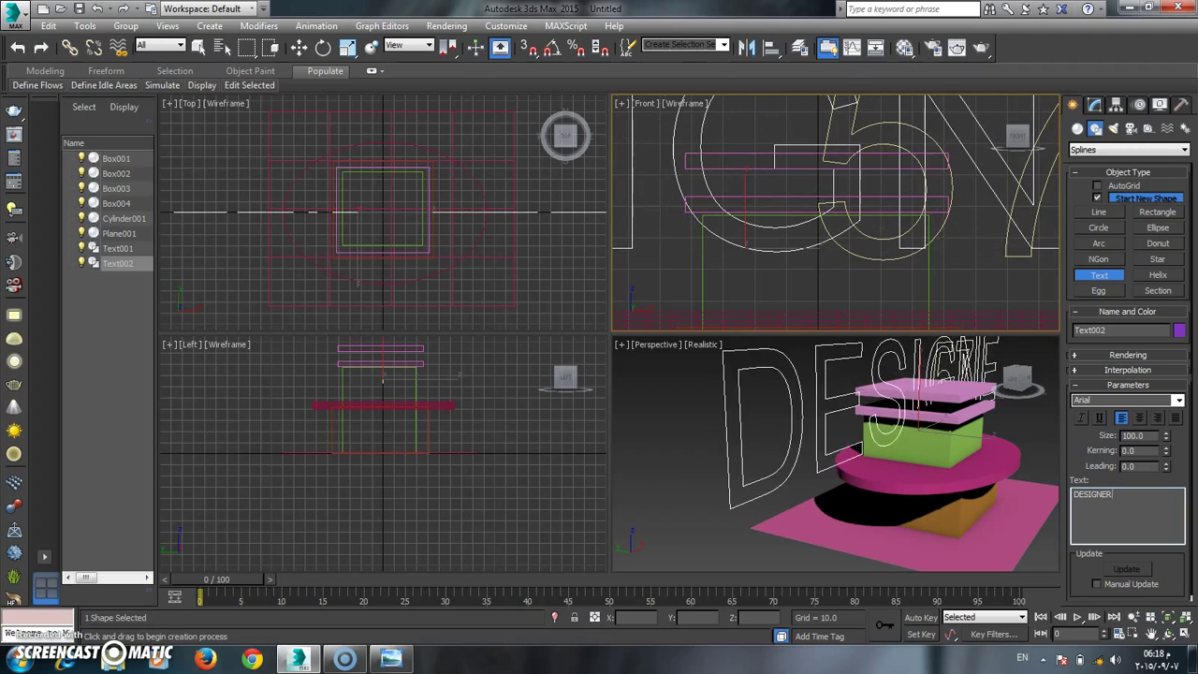
Step: Move the DESIGNER text along Y to about -285, clear of the stacked base
{"action": "left_click", "coordinate": [299, 48]}
{"action": "scroll", "coordinate": [730, 427], "scroll_direction": "down", "scroll_amount": 5}
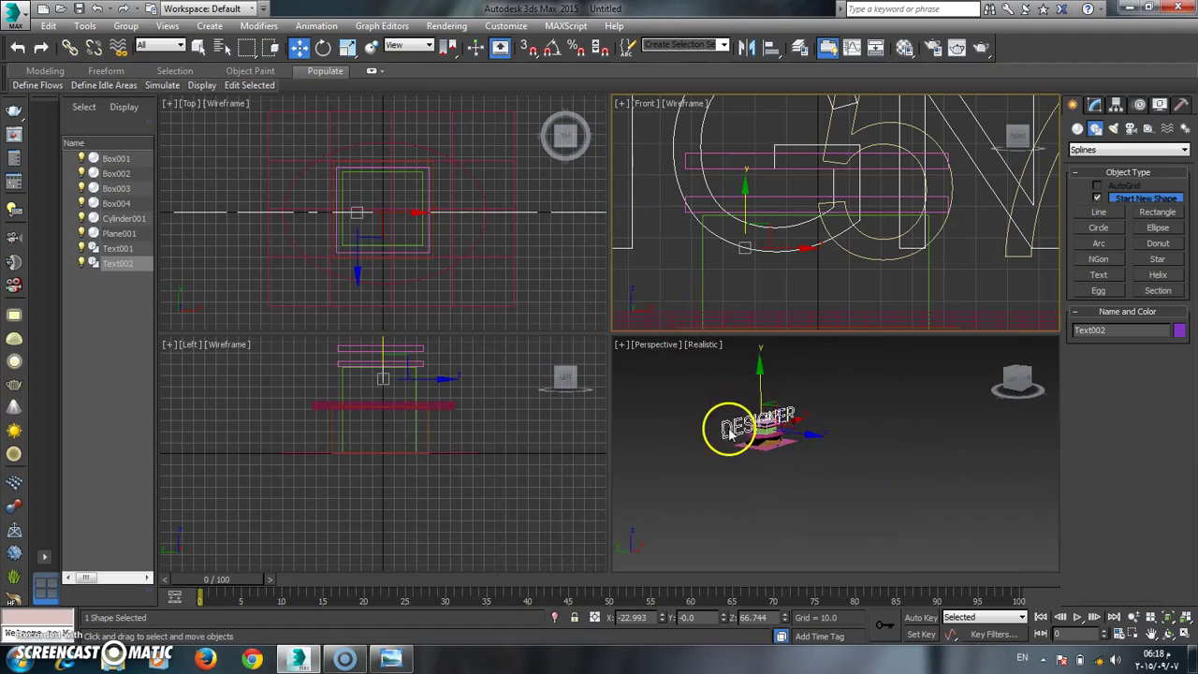
{"action": "scroll", "coordinate": [722, 460], "scroll_direction": "up", "scroll_amount": 2}
{"action": "left_click_drag", "start_coordinate": [740, 473], "coordinate": [819, 496]}
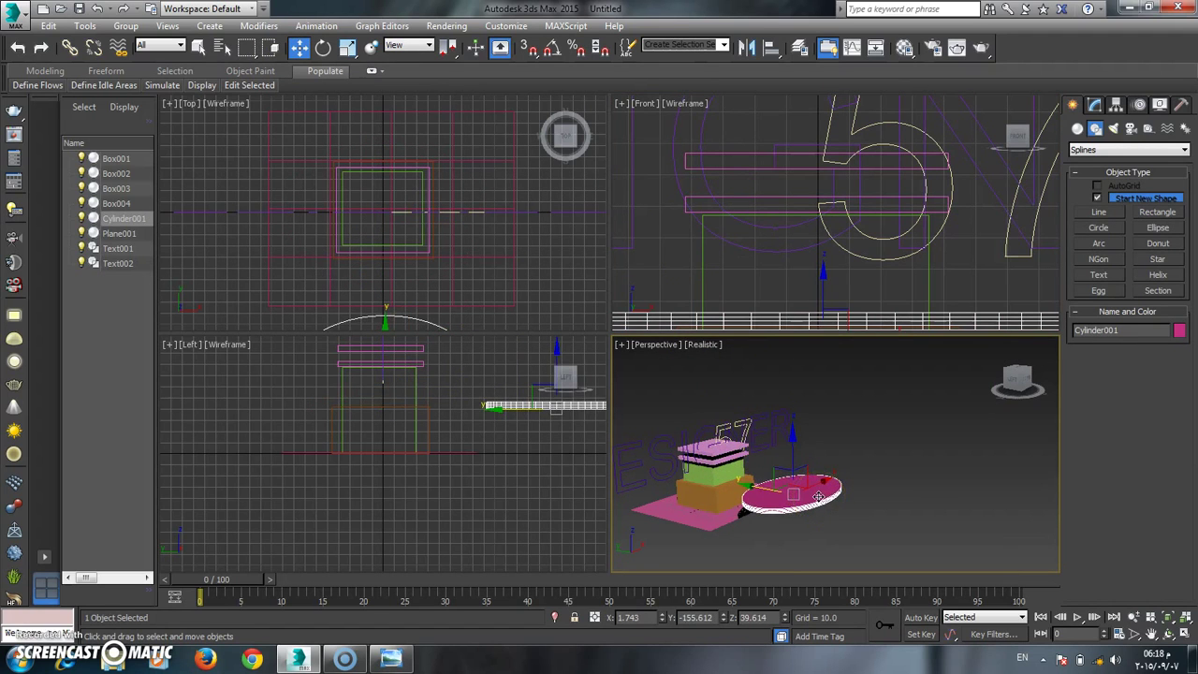
{"action": "key", "text": "ctrl+z"}
{"action": "left_click", "coordinate": [784, 446]}
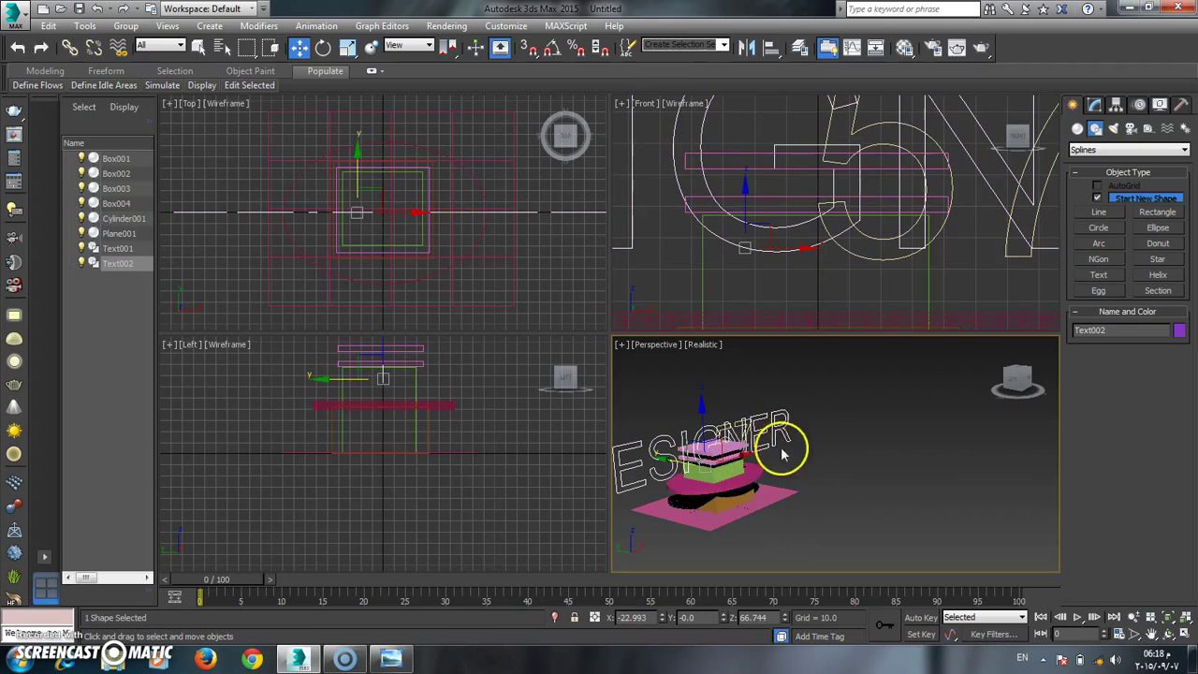
{"action": "left_click_drag", "start_coordinate": [663, 455], "coordinate": [819, 498]}
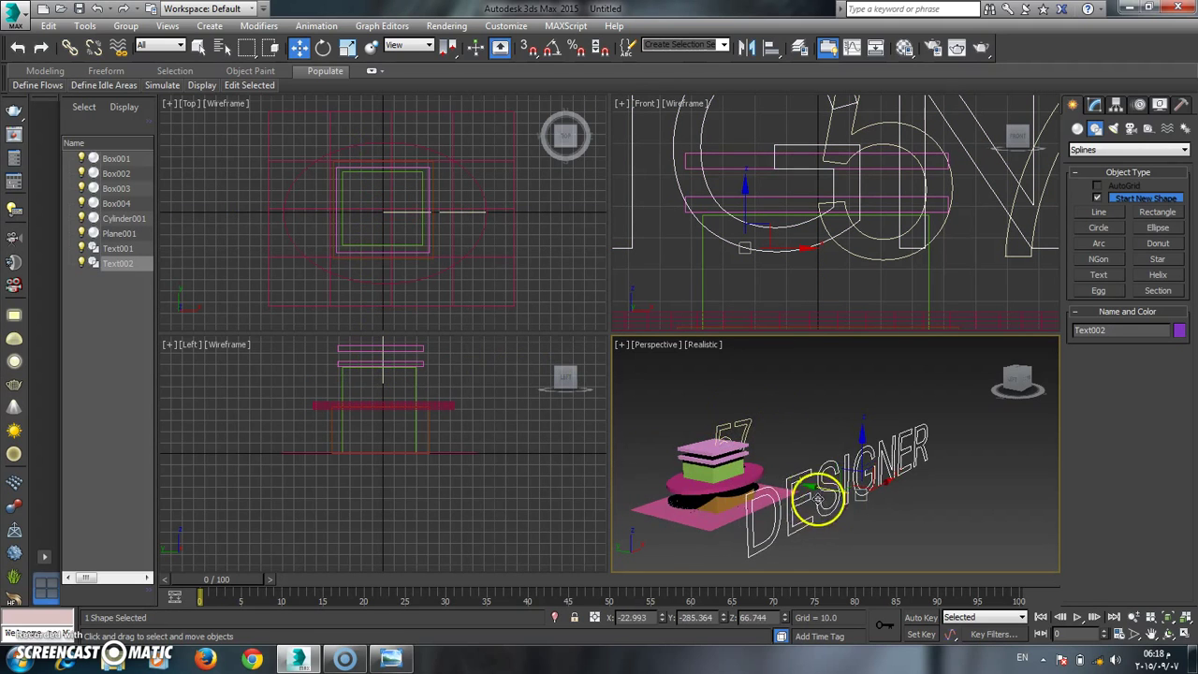
Step: Move the 57 text along Y to about -414, beyond the DESIGNER text
{"action": "left_click_drag", "start_coordinate": [742, 418], "coordinate": [925, 498]}
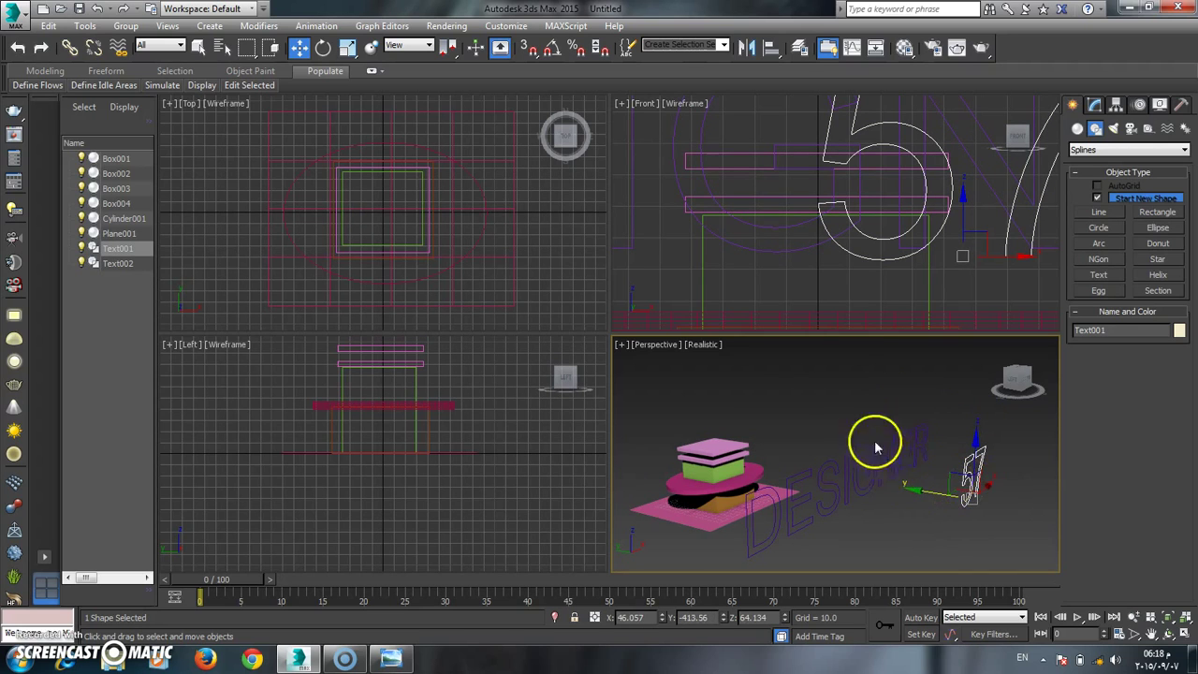
{"action": "scroll", "coordinate": [964, 487], "scroll_direction": "up", "scroll_amount": 5}
{"action": "scroll", "coordinate": [957, 483], "scroll_direction": "down", "scroll_amount": 3}
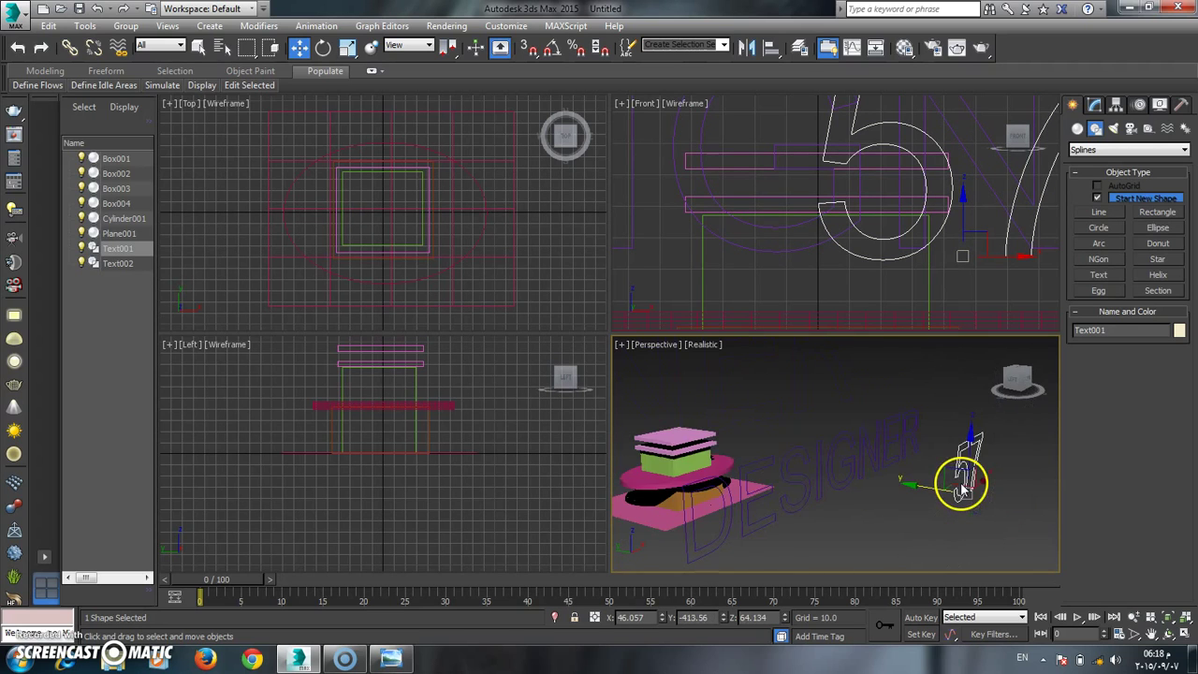
Step: Maximize the perspective view and apply an Extrude modifier with an amount of 10 to the 57 text
{"action": "left_click", "coordinate": [1183, 634]}
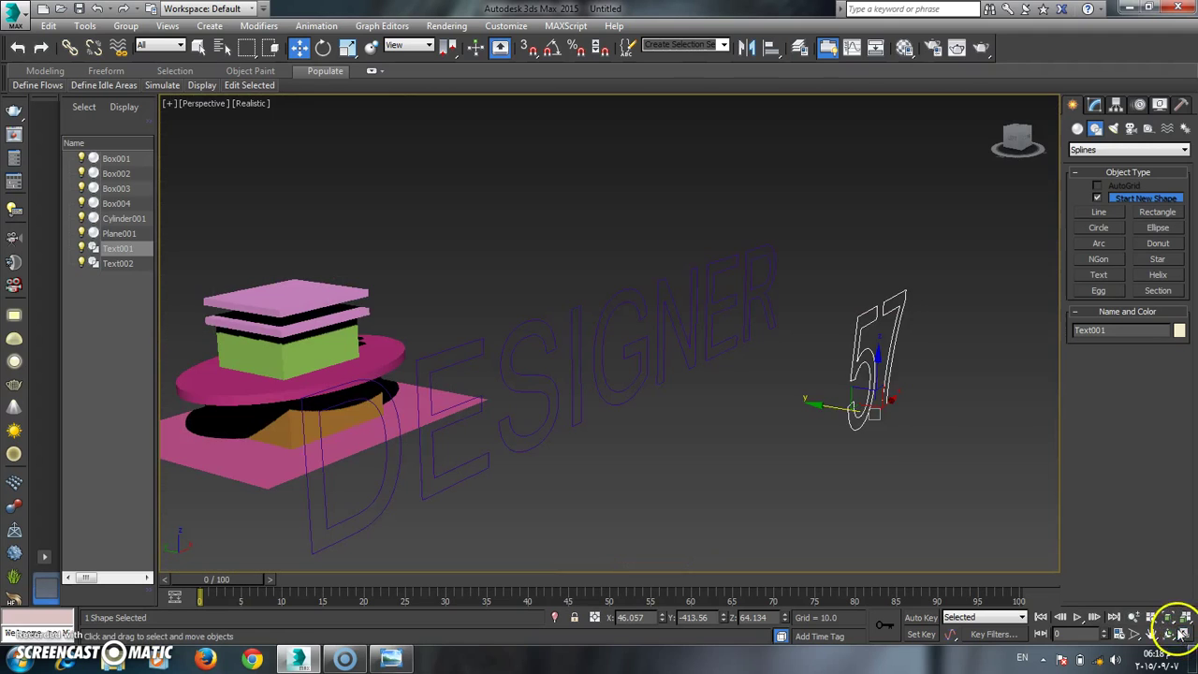
{"action": "left_click", "coordinate": [1095, 105]}
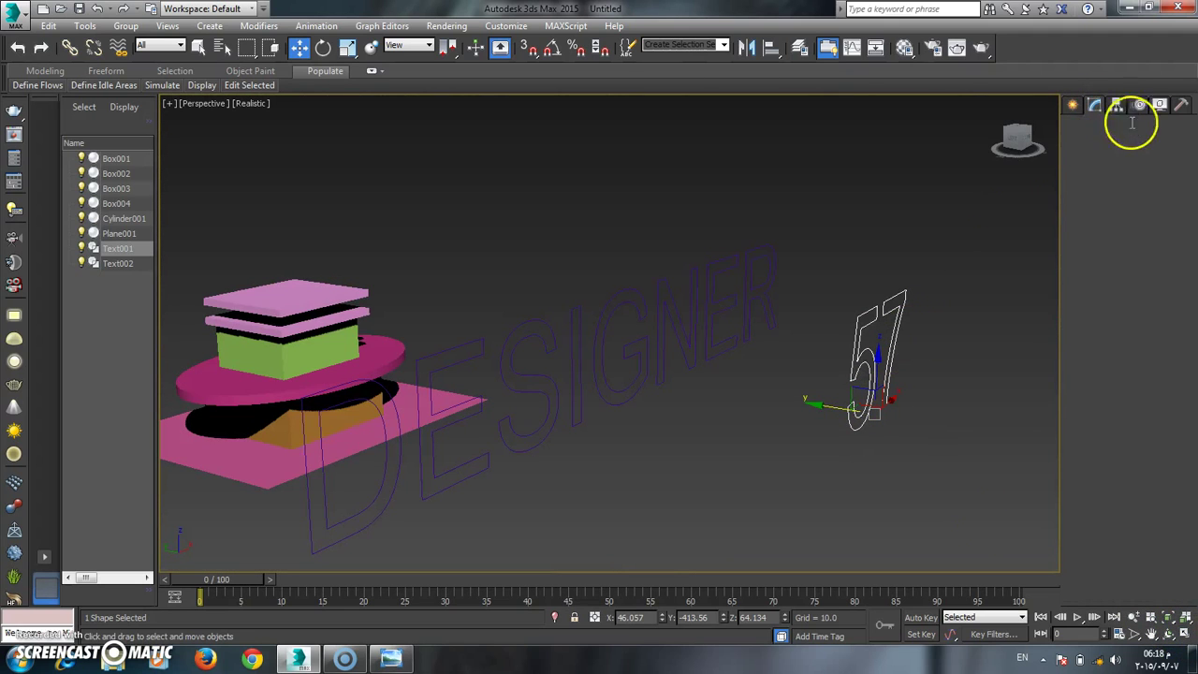
{"action": "left_click", "coordinate": [1184, 147]}
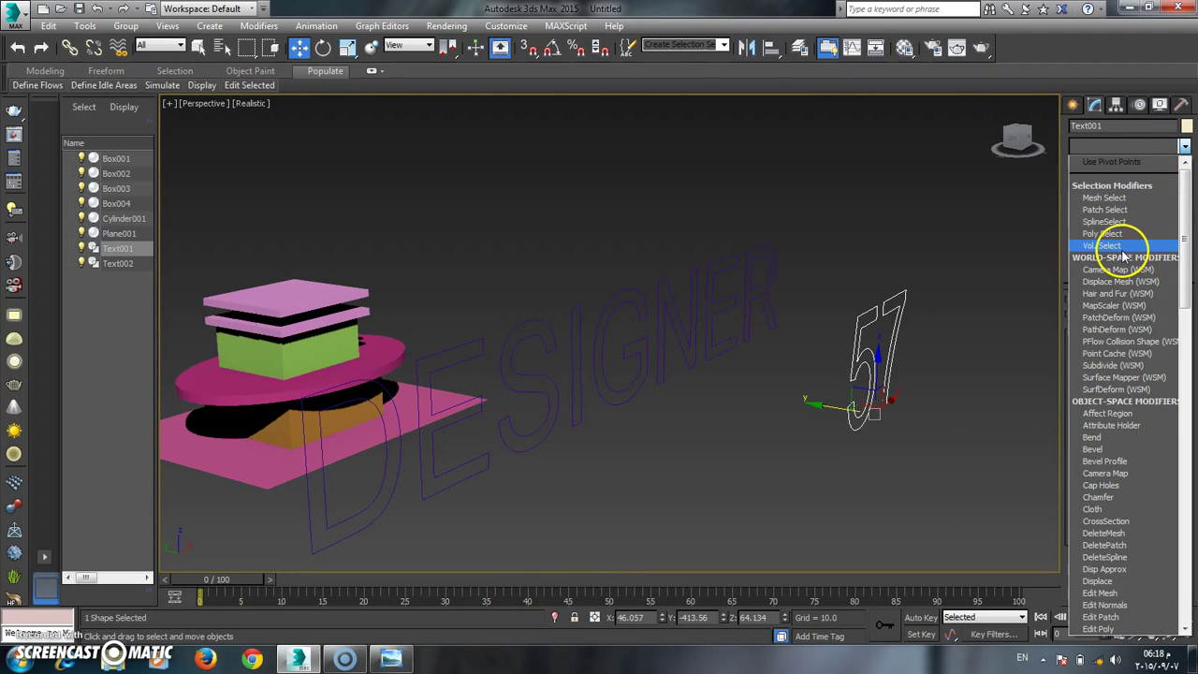
{"action": "key", "text": "e"}
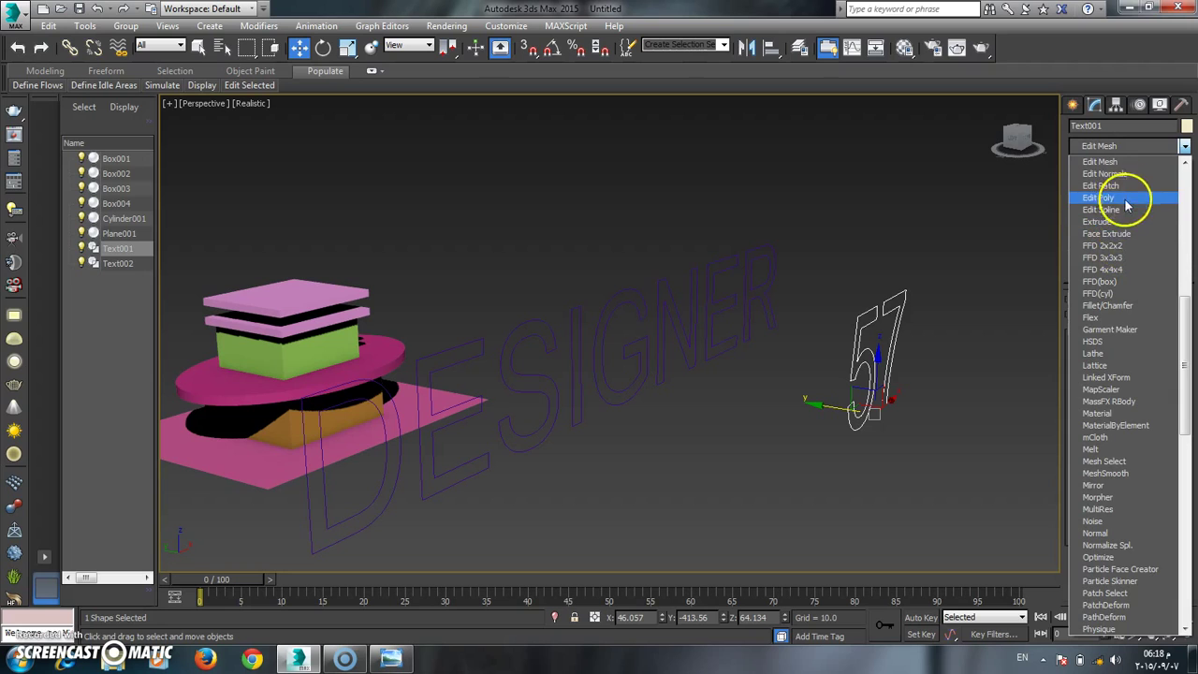
{"action": "left_click", "coordinate": [1123, 220]}
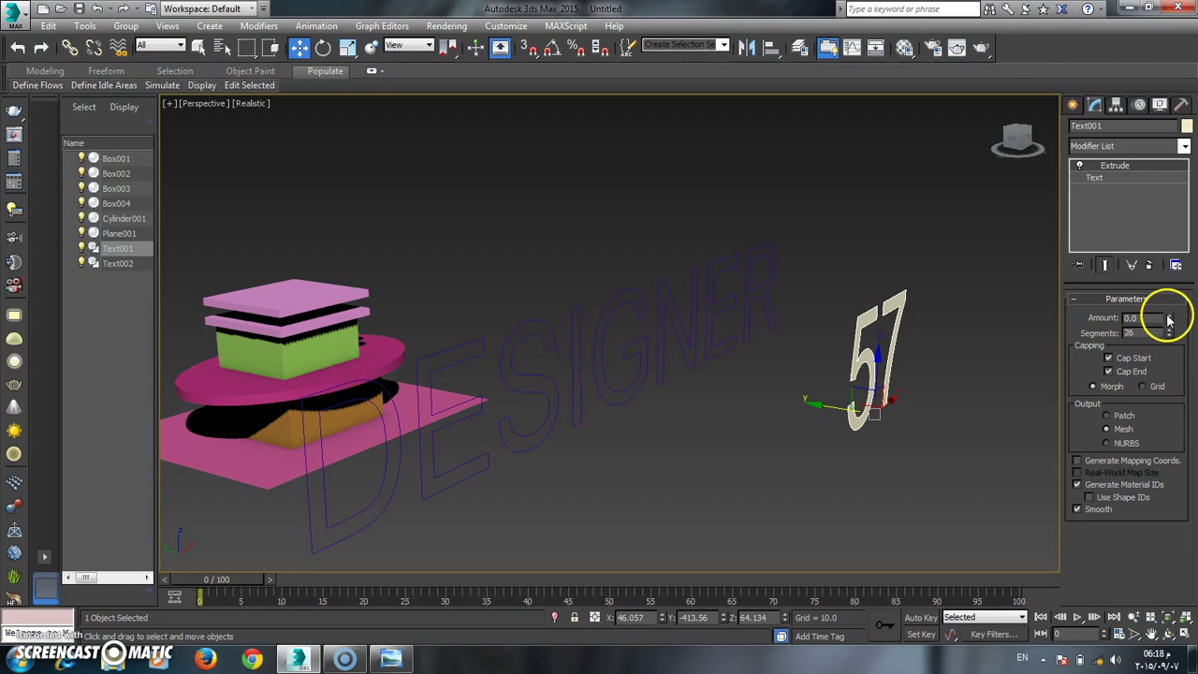
{"action": "left_click_drag", "start_coordinate": [1169, 320], "coordinate": [1169, 320]}
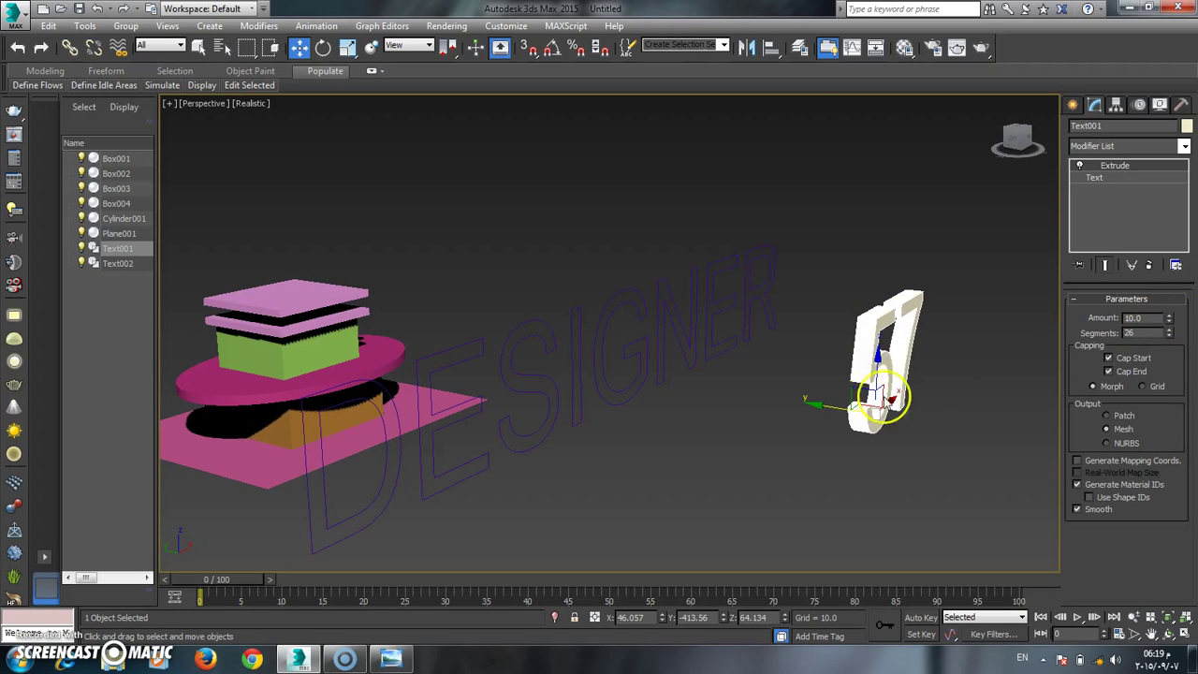
Step: Scale the extruded 57 text along its depth to about 914% to make it a long solid block
{"action": "left_click", "coordinate": [347, 48]}
{"action": "left_click_drag", "start_coordinate": [862, 379], "coordinate": [1050, 458]}
{"action": "scroll", "coordinate": [852, 406], "scroll_direction": "down", "scroll_amount": 5}
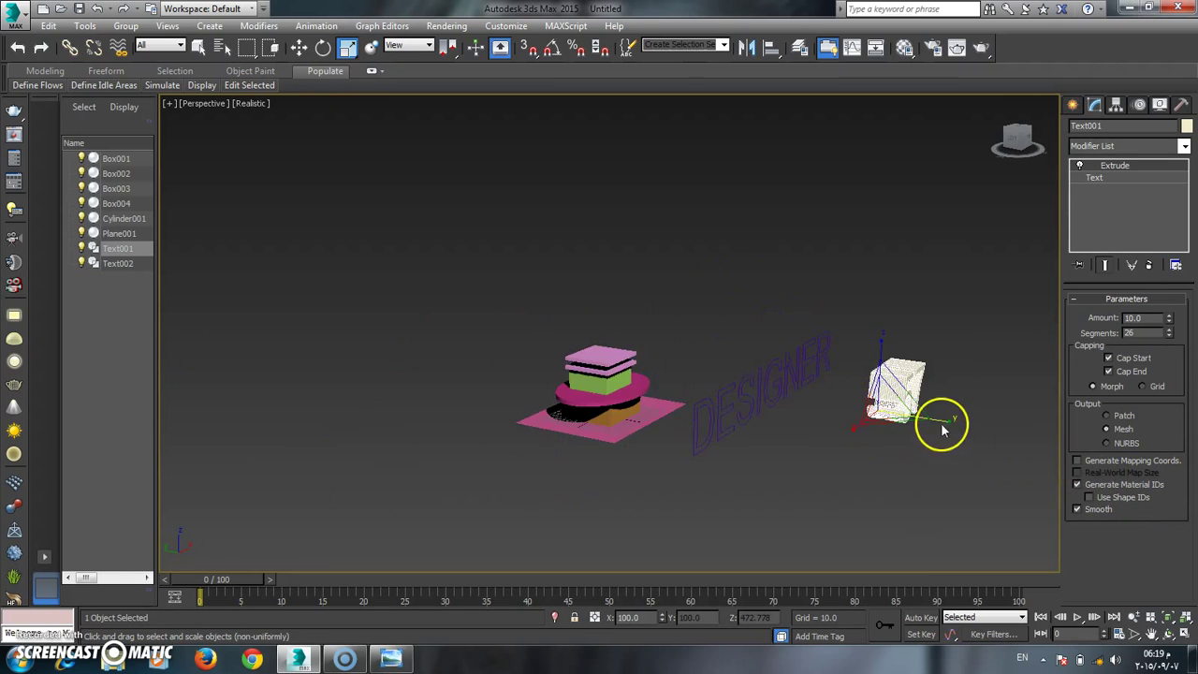
{"action": "scroll", "coordinate": [936, 421], "scroll_direction": "up", "scroll_amount": 10}
{"action": "scroll", "coordinate": [881, 426], "scroll_direction": "down", "scroll_amount": 3}
{"action": "scroll", "coordinate": [881, 426], "scroll_direction": "down", "scroll_amount": 3}
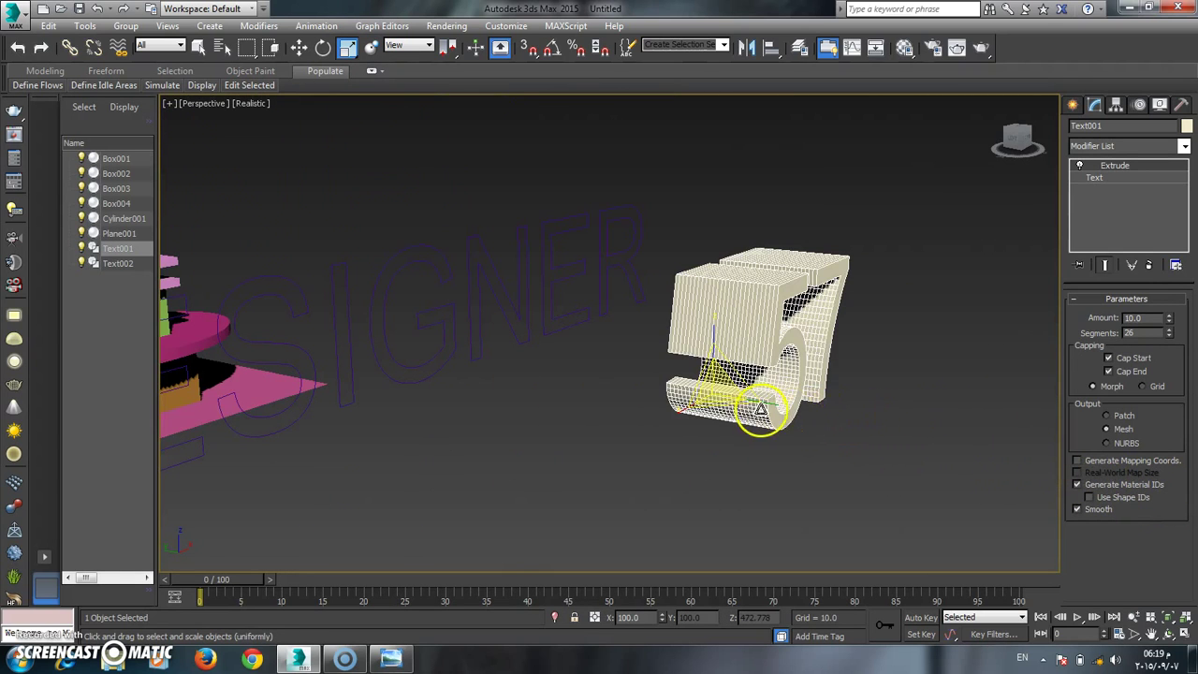
{"action": "left_click_drag", "start_coordinate": [780, 402], "coordinate": [808, 431]}
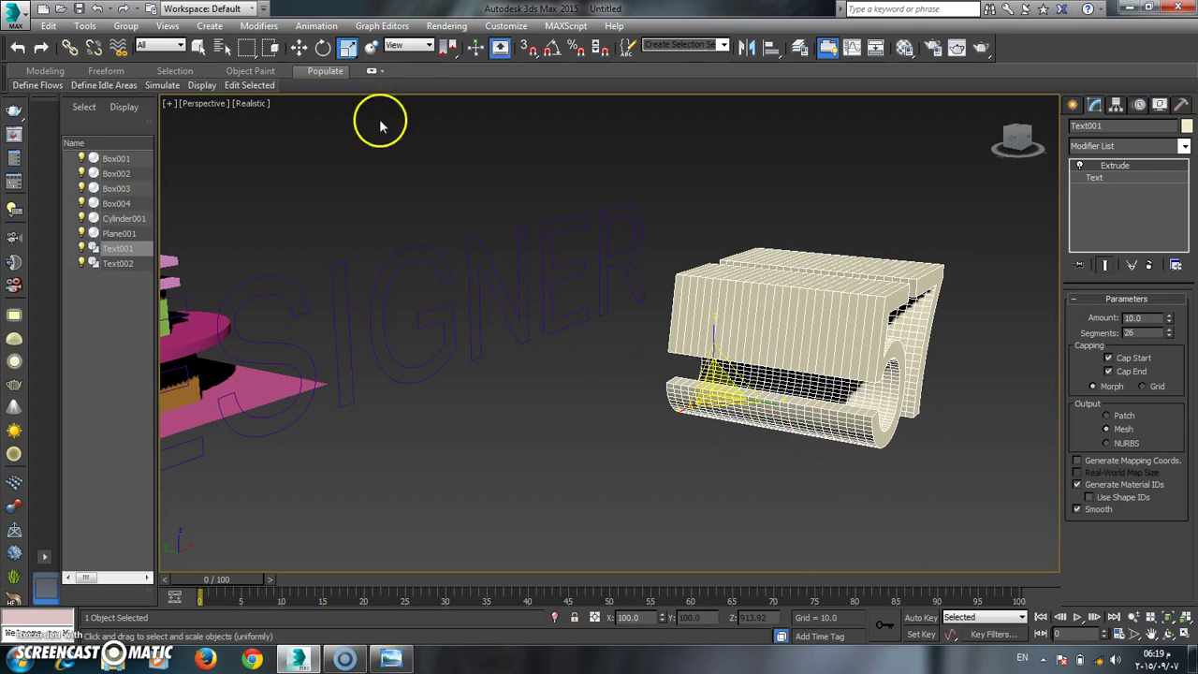
Step: Apply an Extrude modifier with an amount of 10 to the DESIGNER text
{"action": "left_click", "coordinate": [299, 47]}
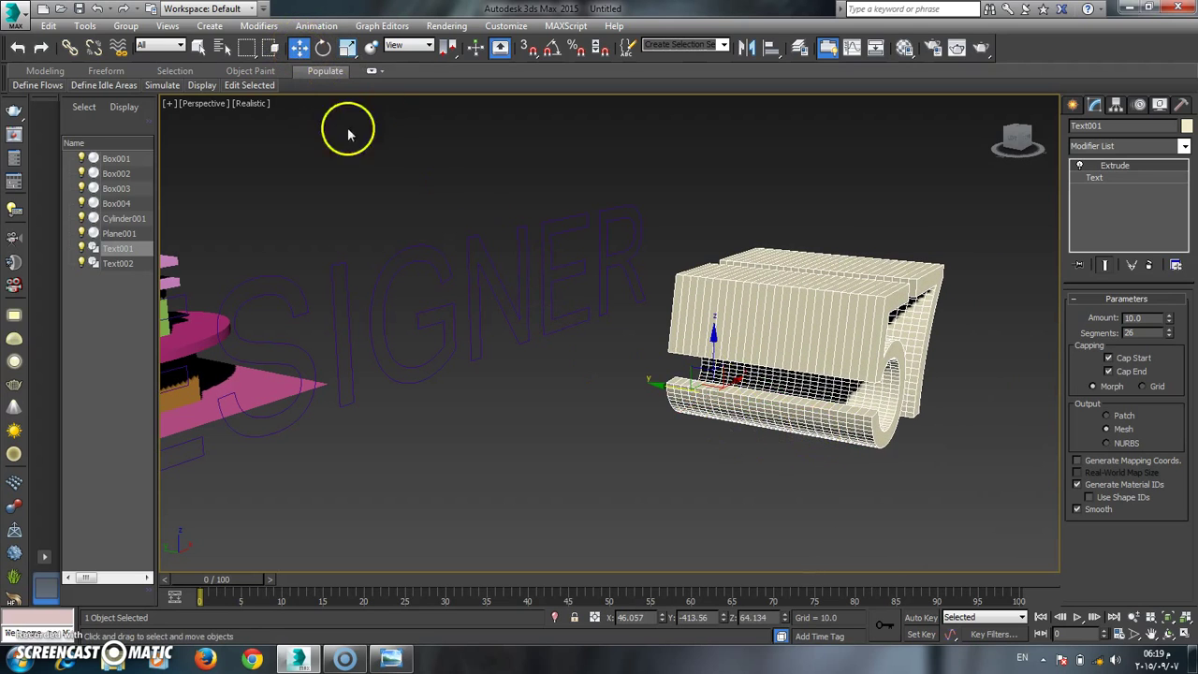
{"action": "left_click", "coordinate": [483, 272]}
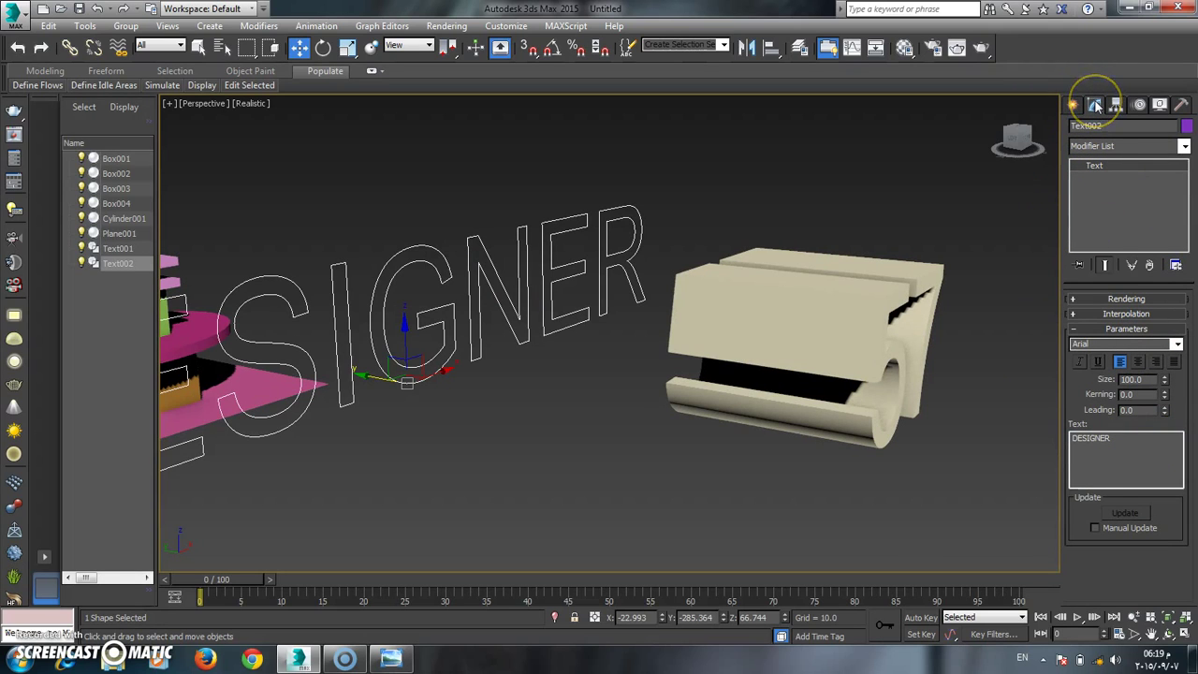
{"action": "left_click", "coordinate": [1181, 145]}
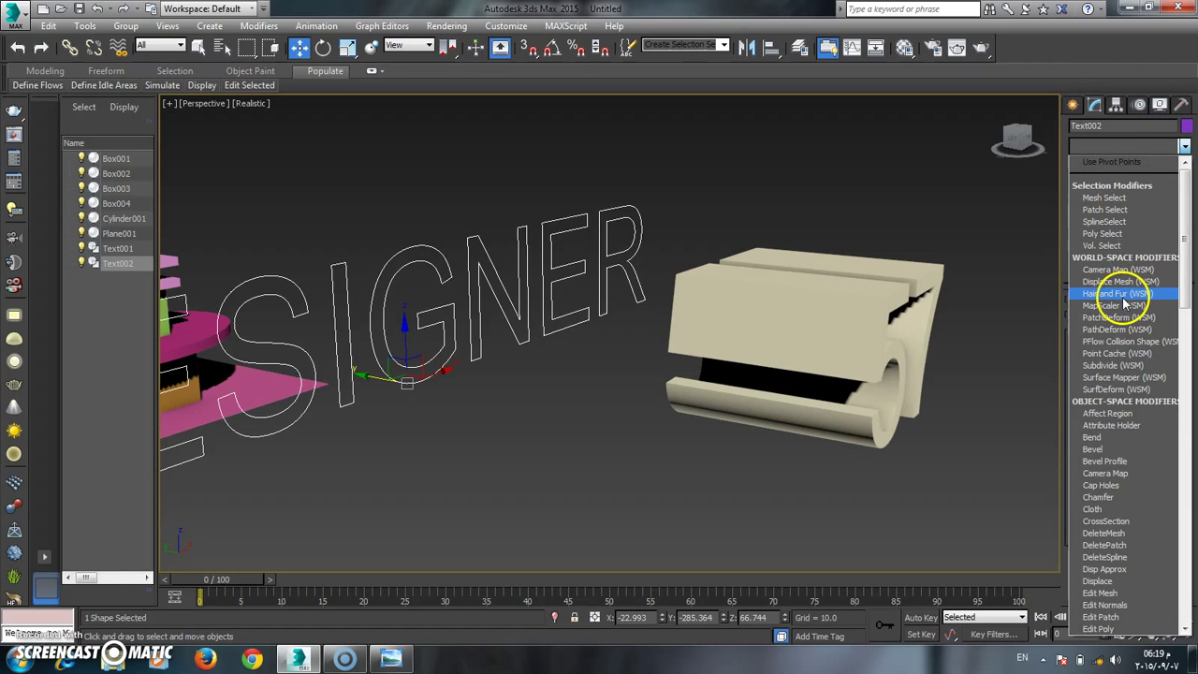
{"action": "key", "text": "e"}
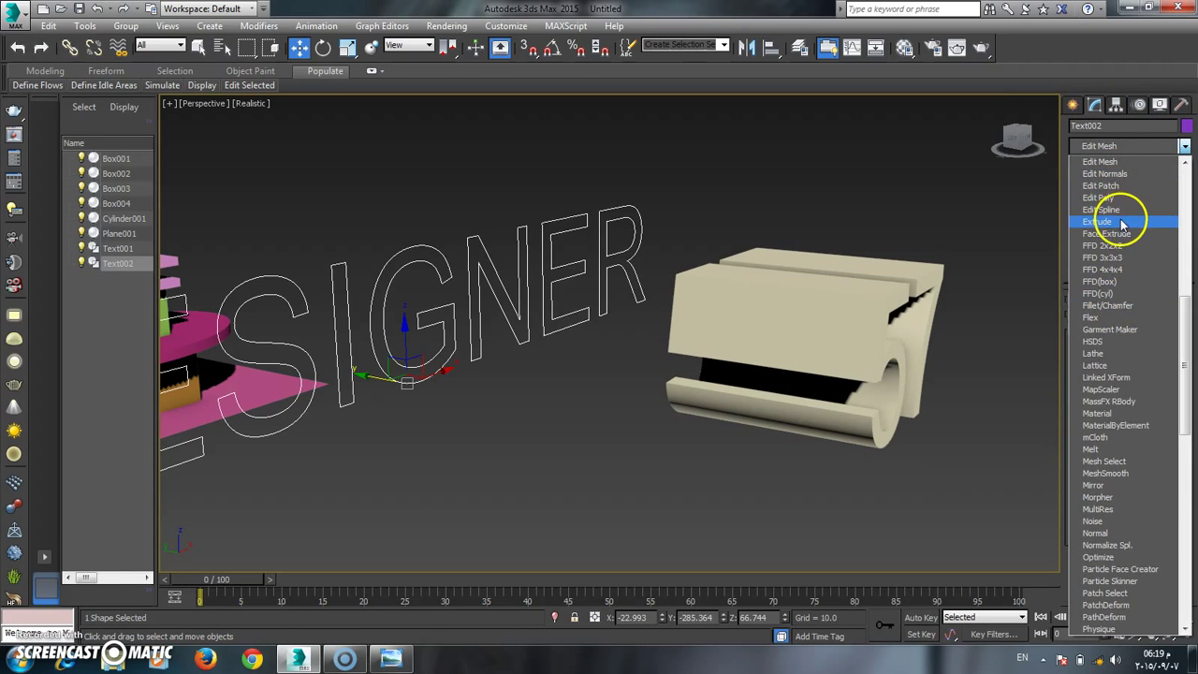
{"action": "left_click", "coordinate": [1122, 223]}
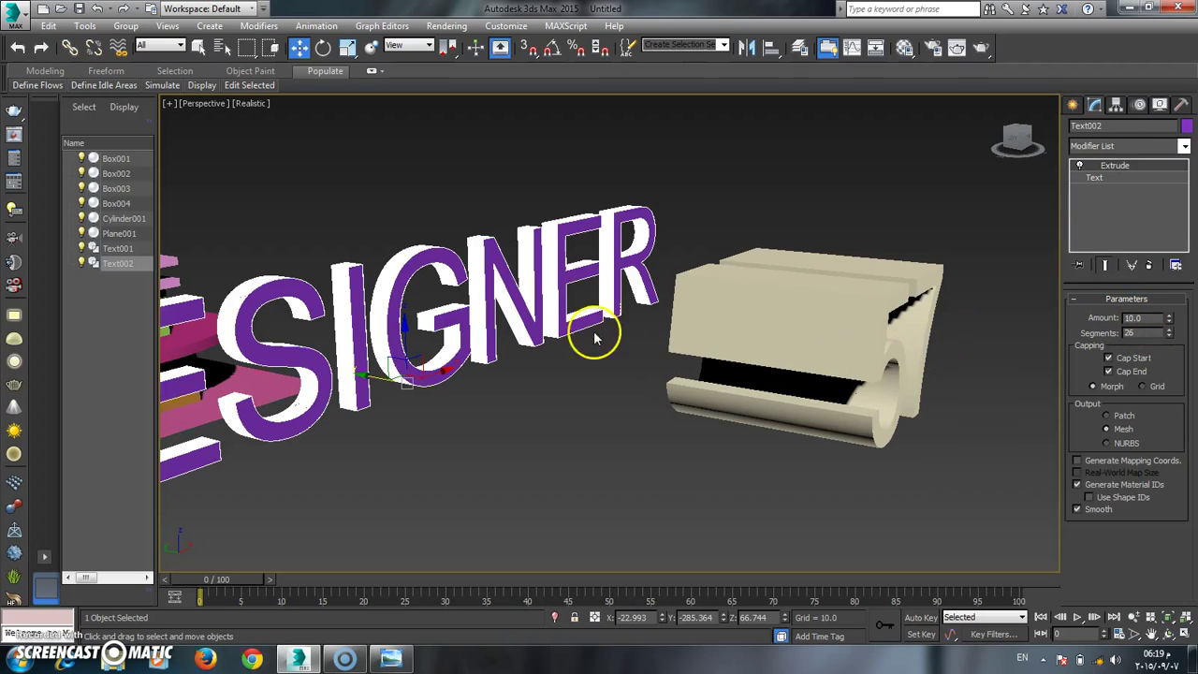
Step: Scale the extruded DESIGNER text along its depth to about 876% to form long solid letters
{"action": "left_click", "coordinate": [347, 48]}
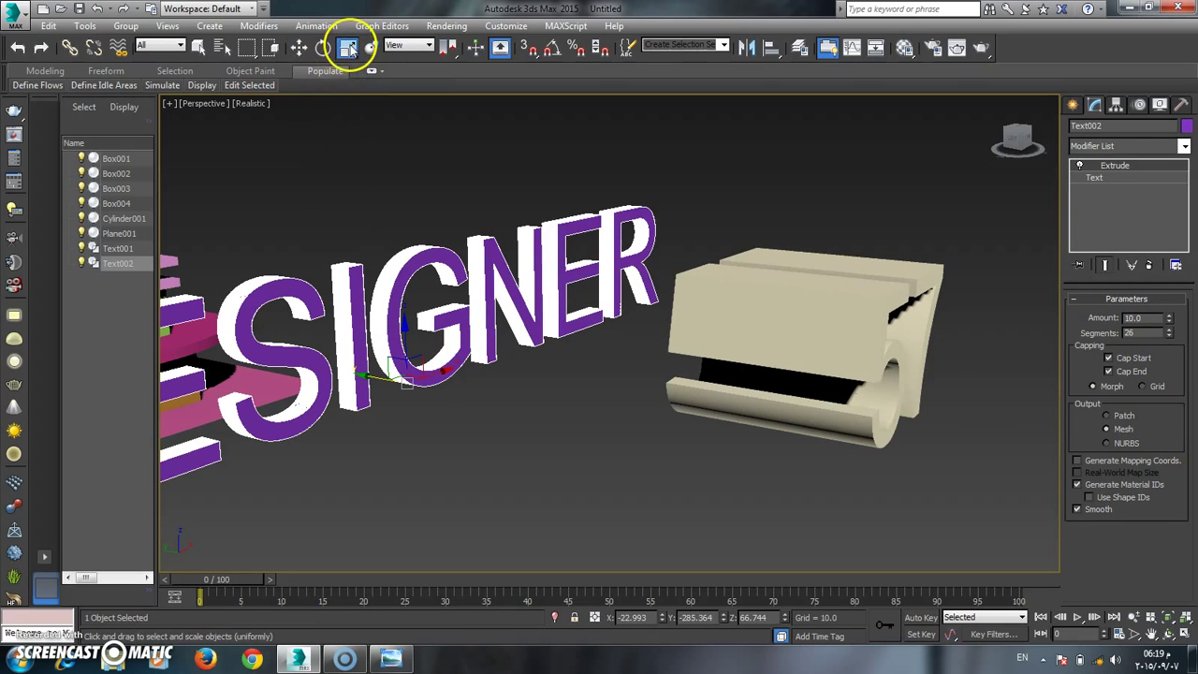
{"action": "left_click_drag", "start_coordinate": [454, 395], "coordinate": [856, 553]}
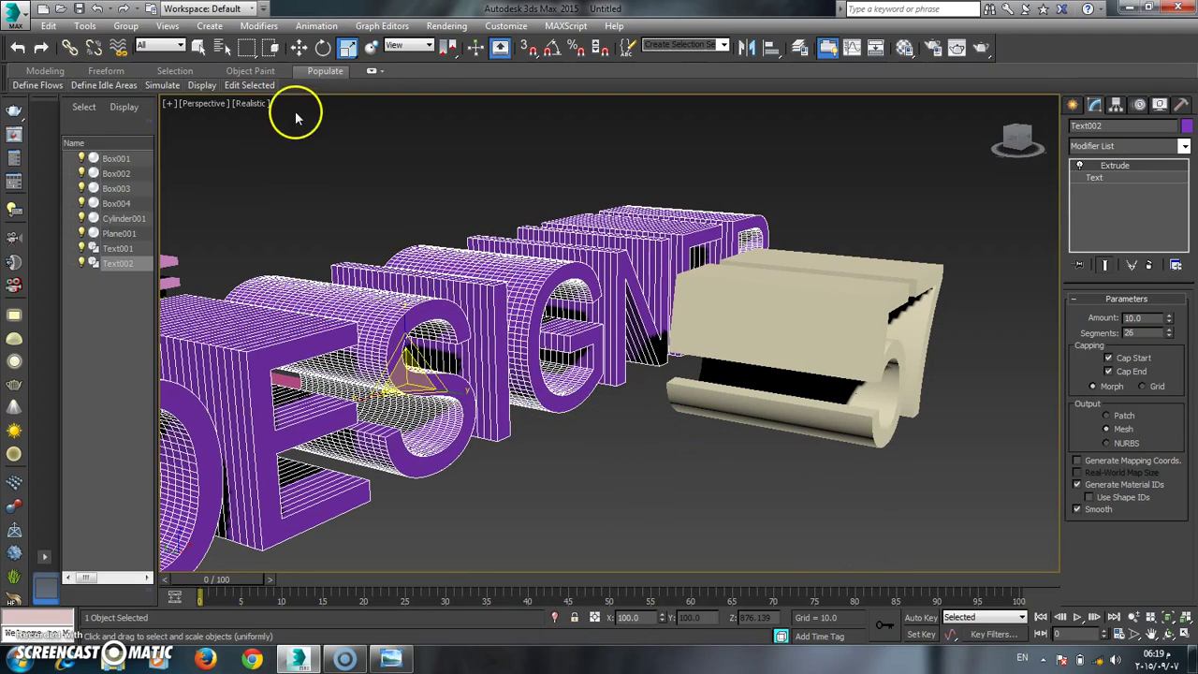
{"action": "left_click", "coordinate": [299, 48]}
Step: Raise the 57 text to Z about 98 and shift it to X about 4, directly above the base's top slab
{"action": "scroll", "coordinate": [367, 288], "scroll_direction": "down", "scroll_amount": 10}
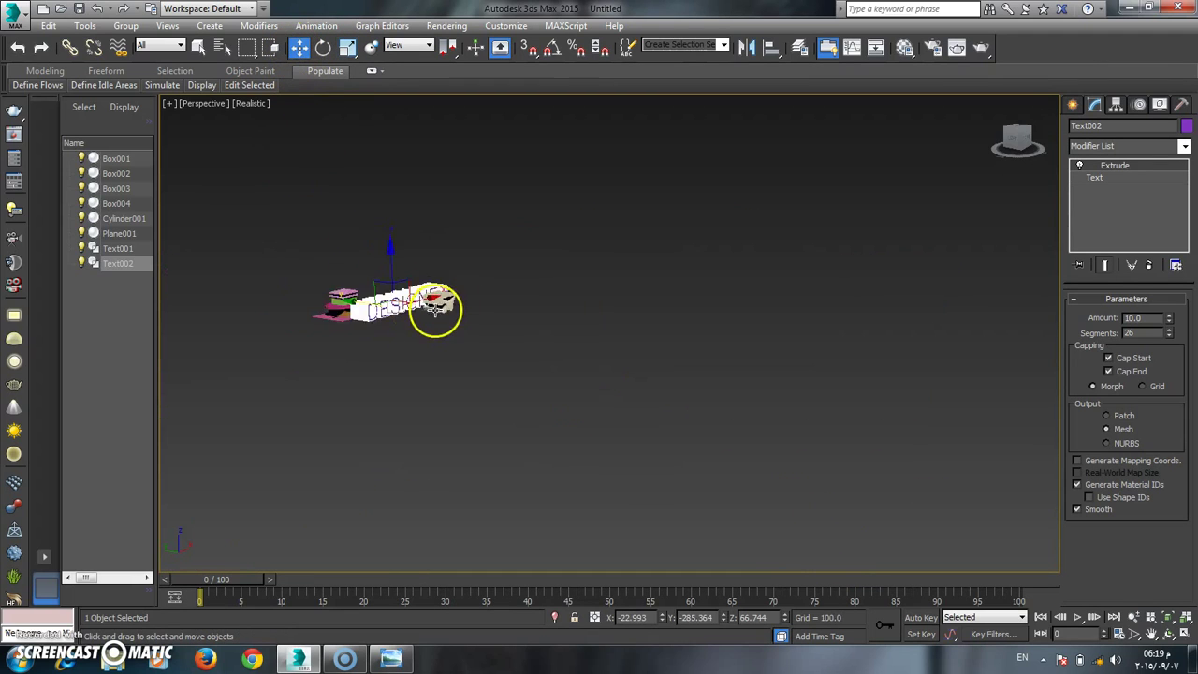
{"action": "scroll", "coordinate": [361, 307], "scroll_direction": "up", "scroll_amount": 7}
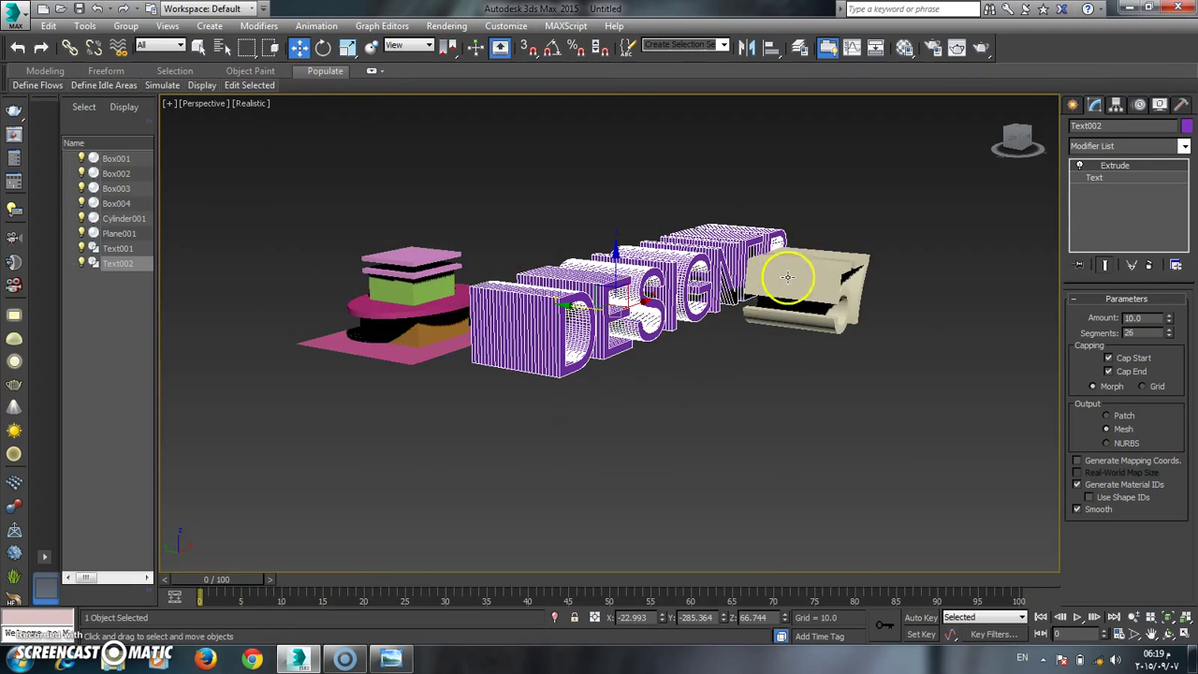
{"action": "left_click", "coordinate": [789, 277]}
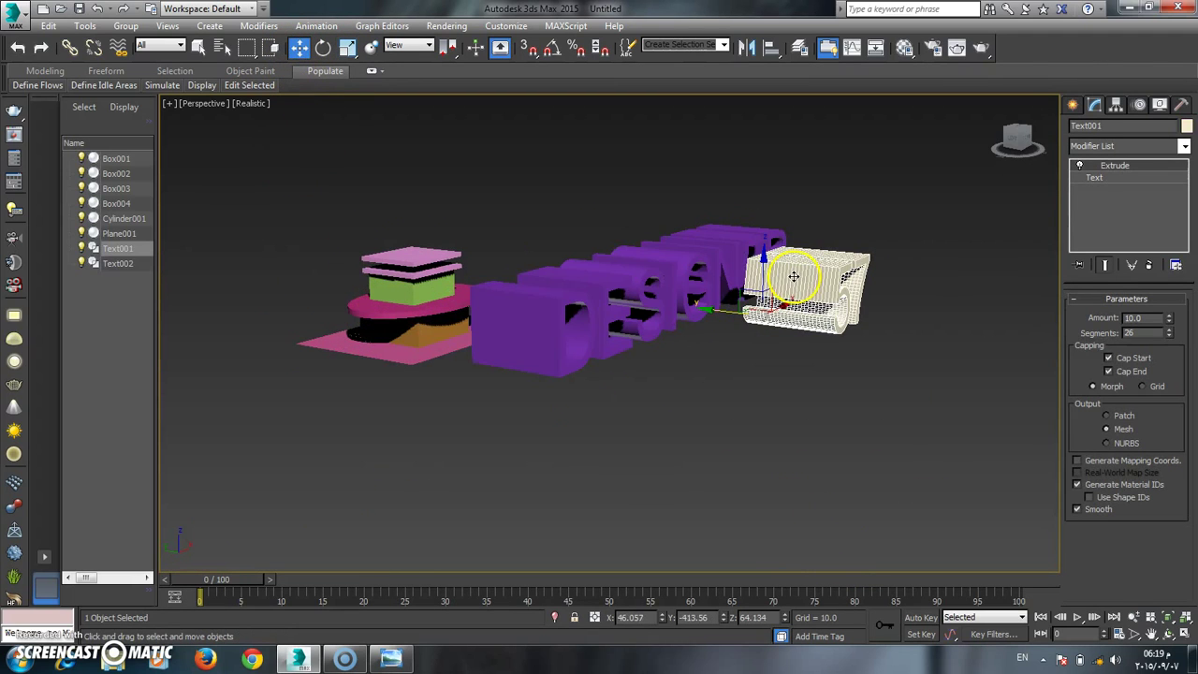
{"action": "left_click", "coordinate": [1185, 633]}
{"action": "scroll", "coordinate": [712, 268], "scroll_direction": "down", "scroll_amount": 4}
{"action": "scroll", "coordinate": [777, 259], "scroll_direction": "up", "scroll_amount": 4}
{"action": "left_click_drag", "start_coordinate": [792, 214], "coordinate": [739, 139]}
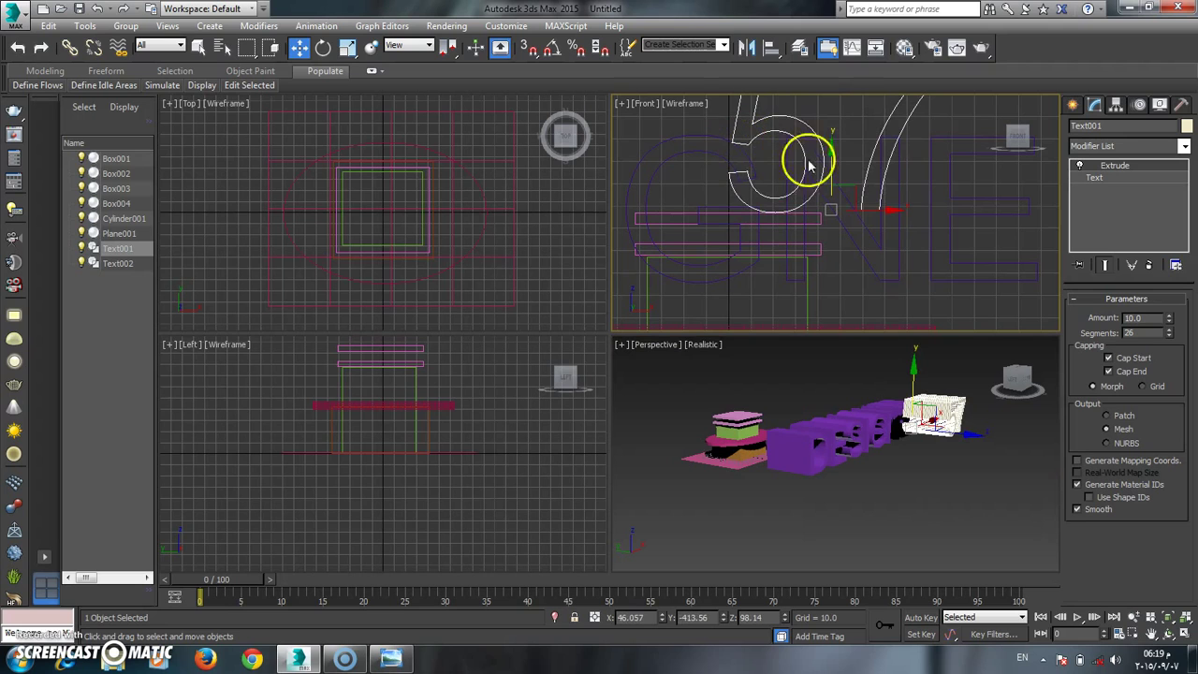
{"action": "left_click_drag", "start_coordinate": [868, 210], "coordinate": [773, 205]}
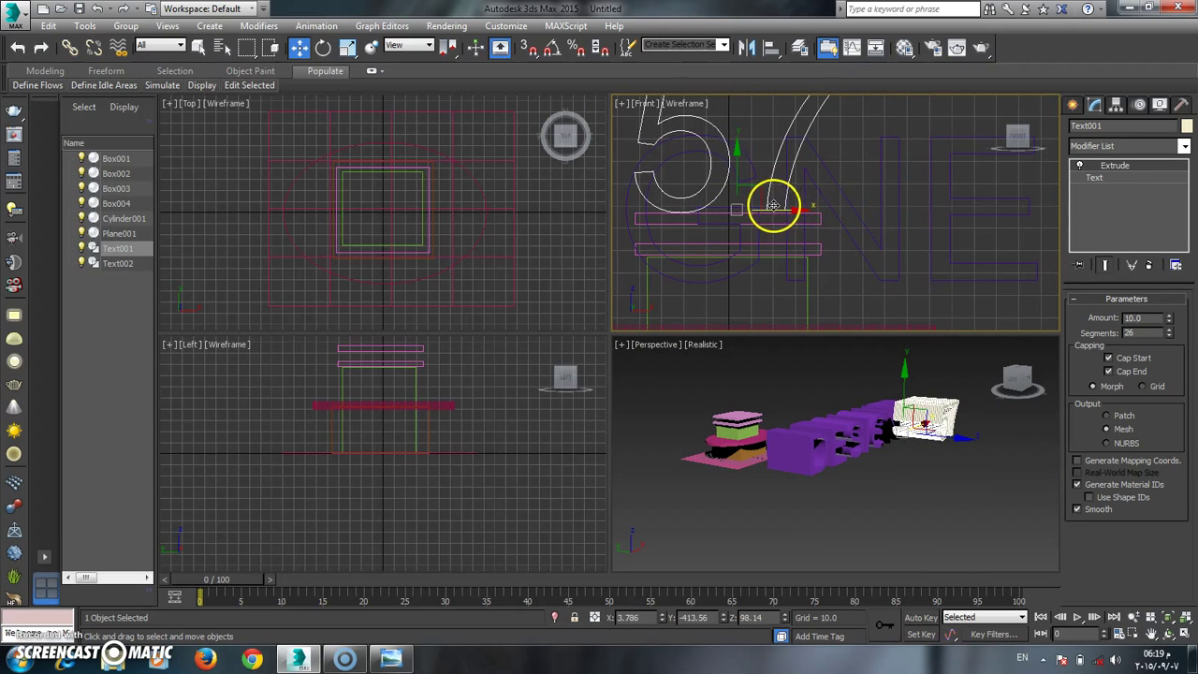
Step: Lower the DESIGNER text to Z about -105, below the stacked base
{"action": "left_click", "coordinate": [850, 236]}
{"action": "scroll", "coordinate": [851, 236], "scroll_direction": "down", "scroll_amount": 6}
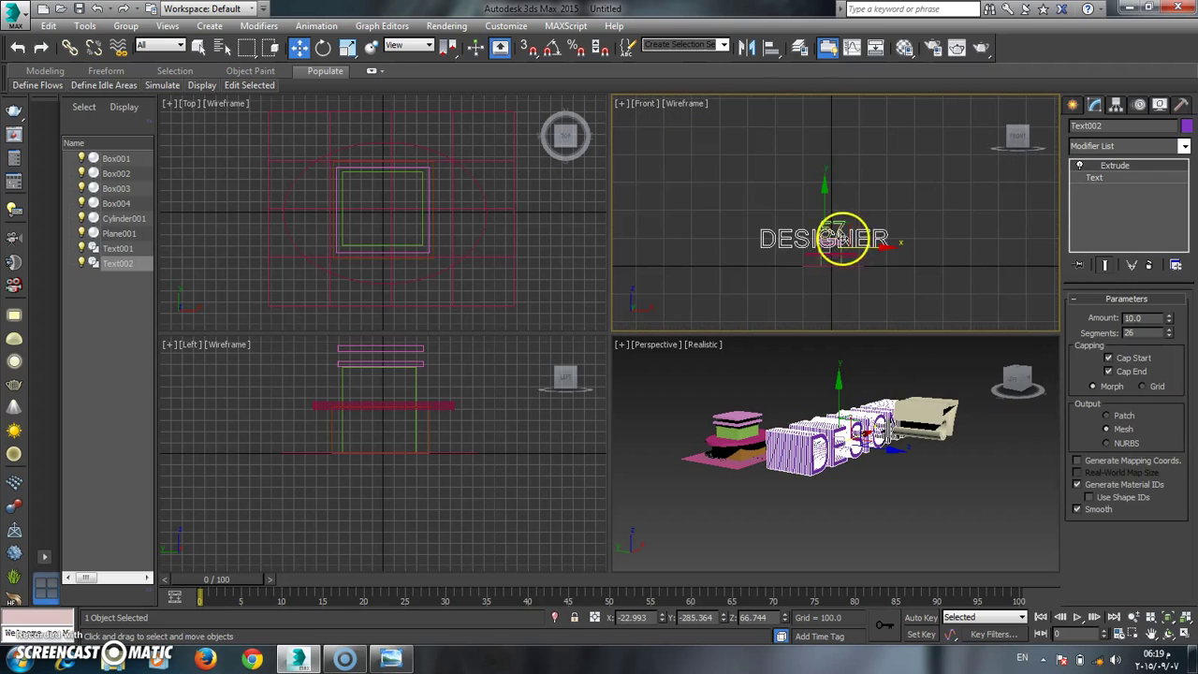
{"action": "left_click_drag", "start_coordinate": [823, 219], "coordinate": [837, 248]}
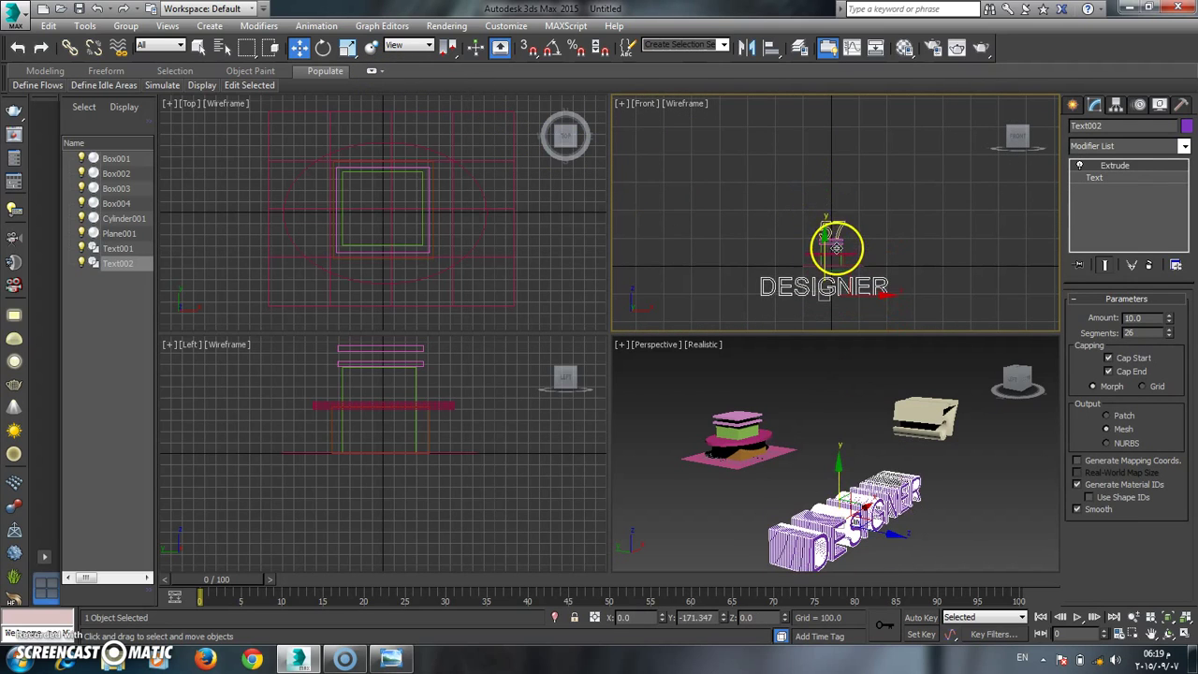
Step: Scale the DESIGNER text down uniformly to about 45% in width and height
{"action": "left_click", "coordinate": [347, 47]}
{"action": "left_click_drag", "start_coordinate": [857, 314], "coordinate": [845, 369]}
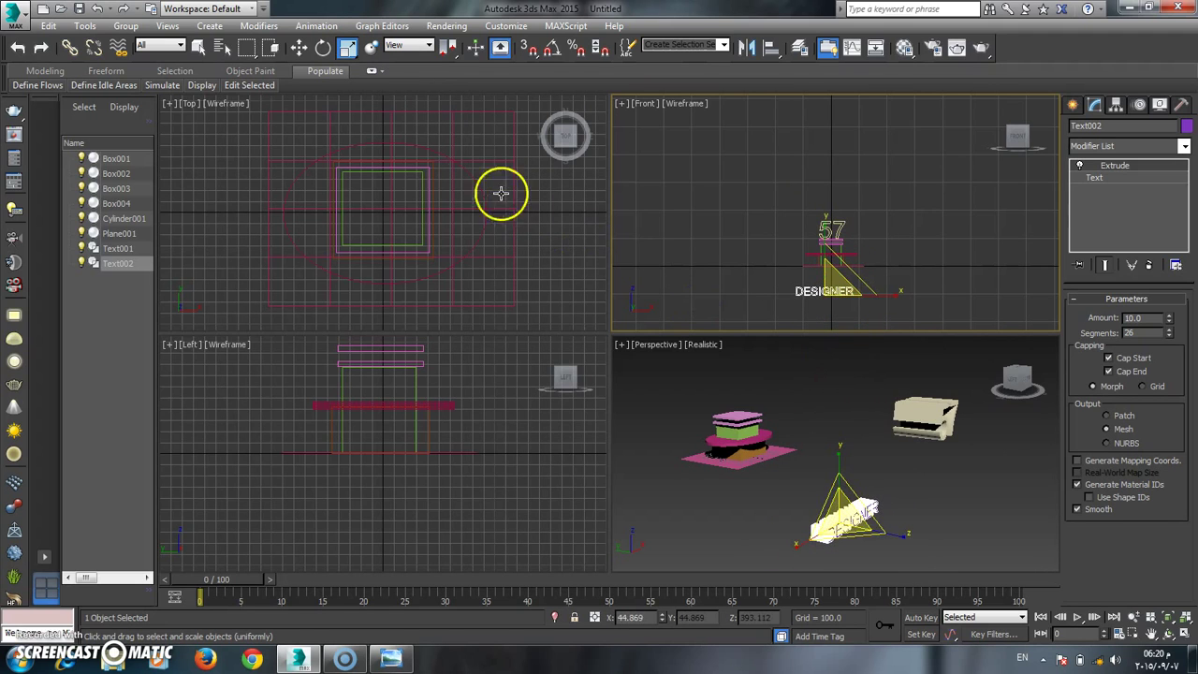
{"action": "left_click", "coordinate": [298, 48]}
Step: Move the 57 text back over the stacked base, to X about -7 and Y about 41
{"action": "scroll", "coordinate": [446, 259], "scroll_direction": "down", "scroll_amount": 4}
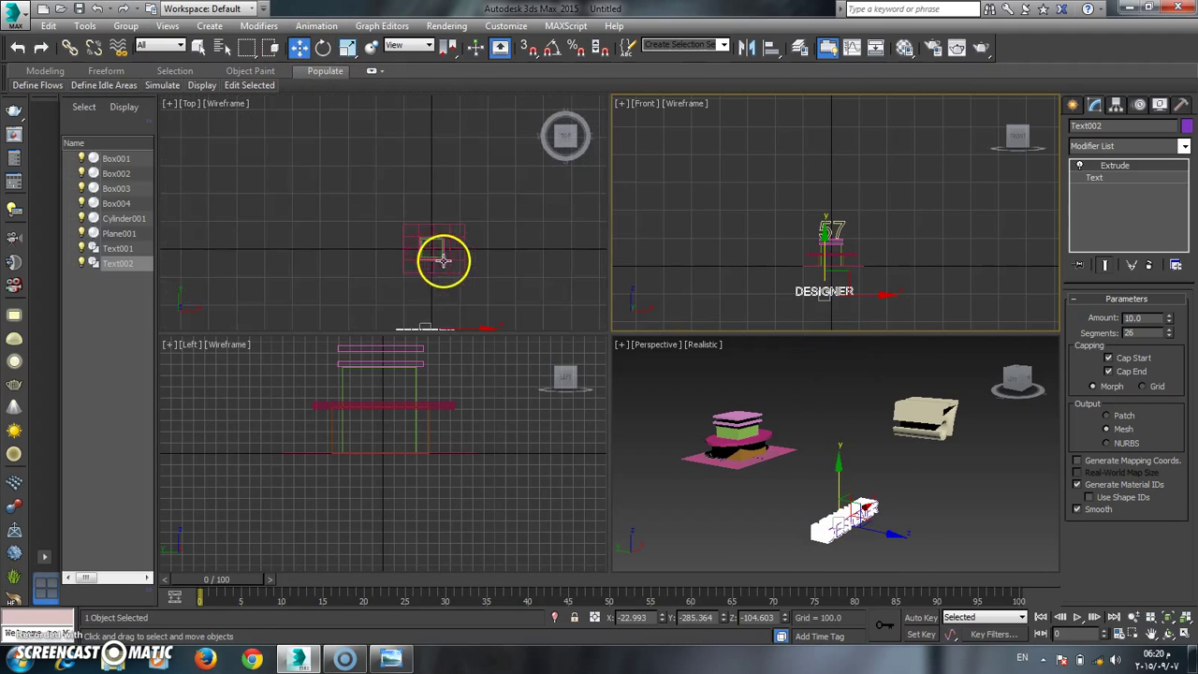
{"action": "scroll", "coordinate": [459, 313], "scroll_direction": "up", "scroll_amount": 3}
{"action": "left_click", "coordinate": [472, 302]}
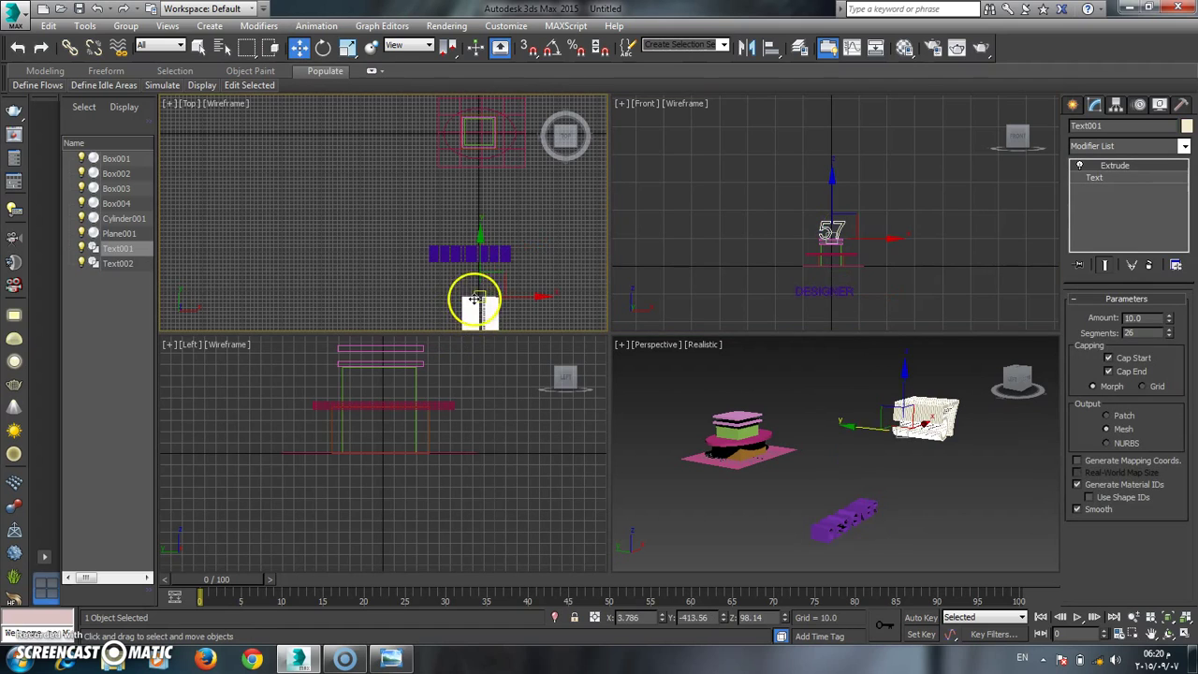
{"action": "left_click_drag", "start_coordinate": [478, 285], "coordinate": [473, 120]}
{"action": "scroll", "coordinate": [472, 117], "scroll_direction": "up", "scroll_amount": 4}
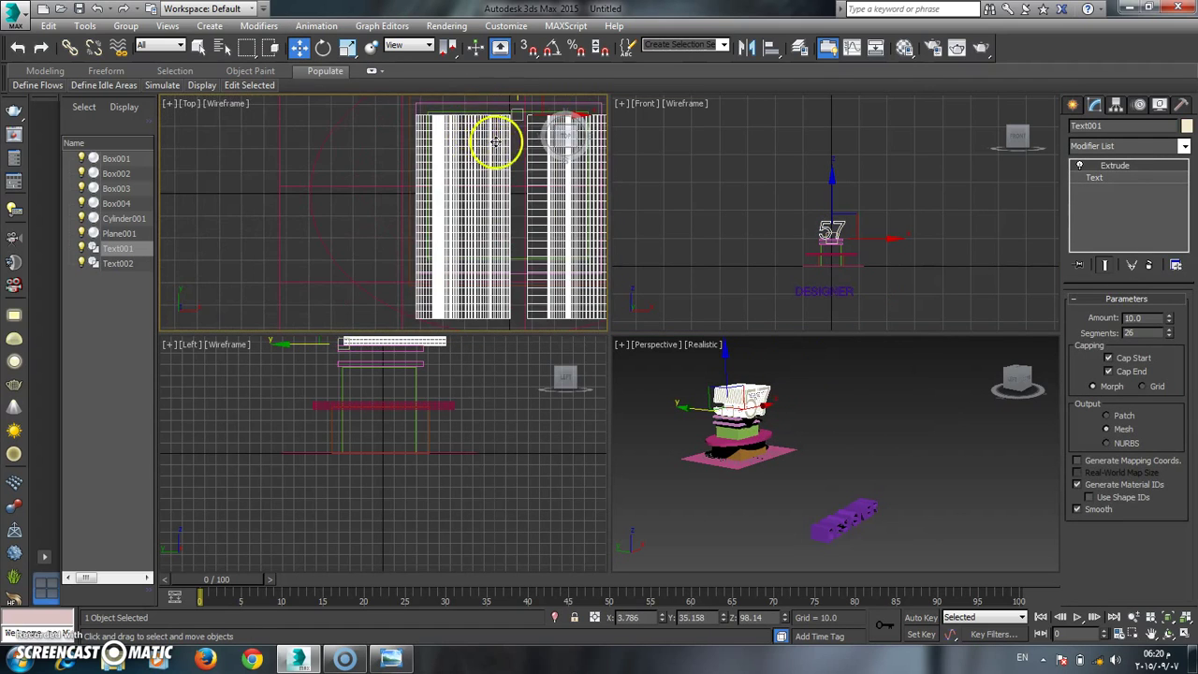
{"action": "scroll", "coordinate": [494, 139], "scroll_direction": "down", "scroll_amount": 4}
{"action": "scroll", "coordinate": [506, 206], "scroll_direction": "up", "scroll_amount": 2}
{"action": "scroll", "coordinate": [524, 216], "scroll_direction": "up", "scroll_amount": 1}
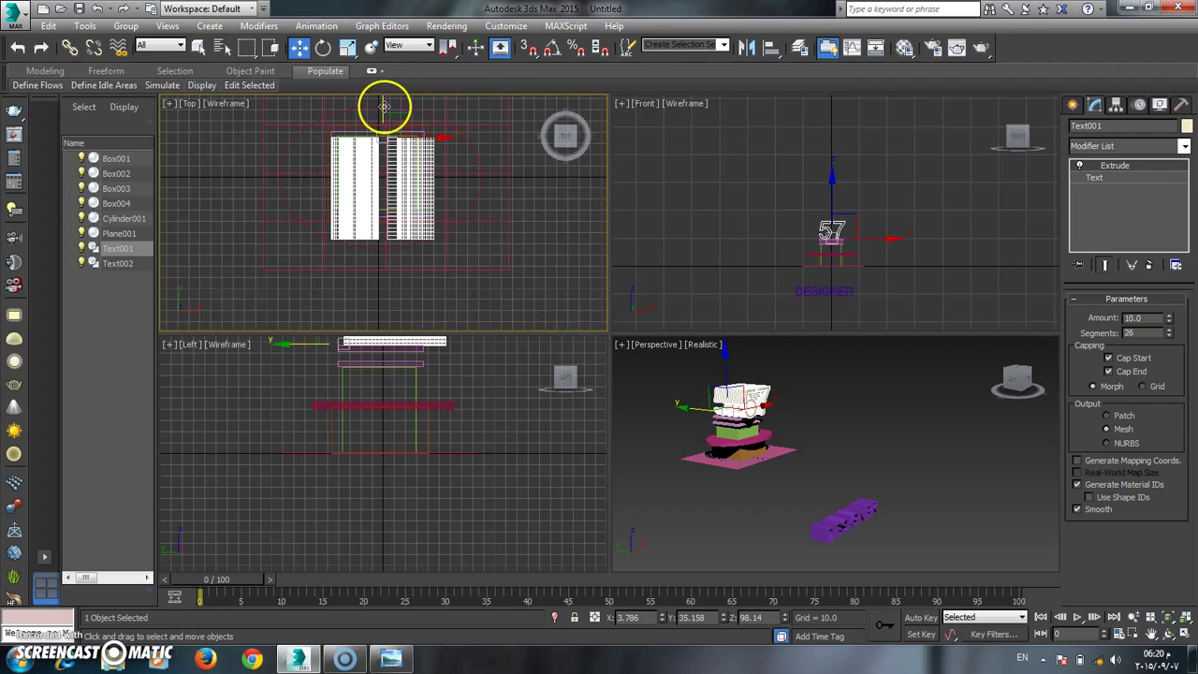
{"action": "left_click_drag", "start_coordinate": [383, 108], "coordinate": [379, 100]}
{"action": "scroll", "coordinate": [751, 401], "scroll_direction": "up", "scroll_amount": 3}
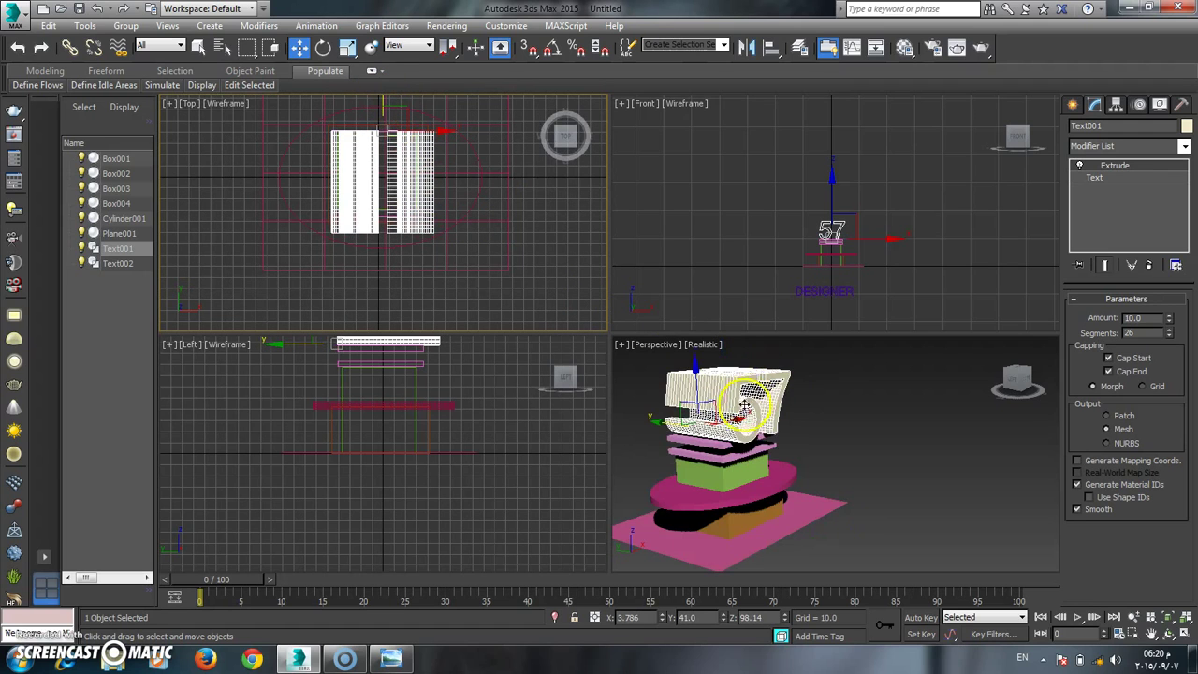
{"action": "left_click_drag", "start_coordinate": [739, 421], "coordinate": [726, 418]}
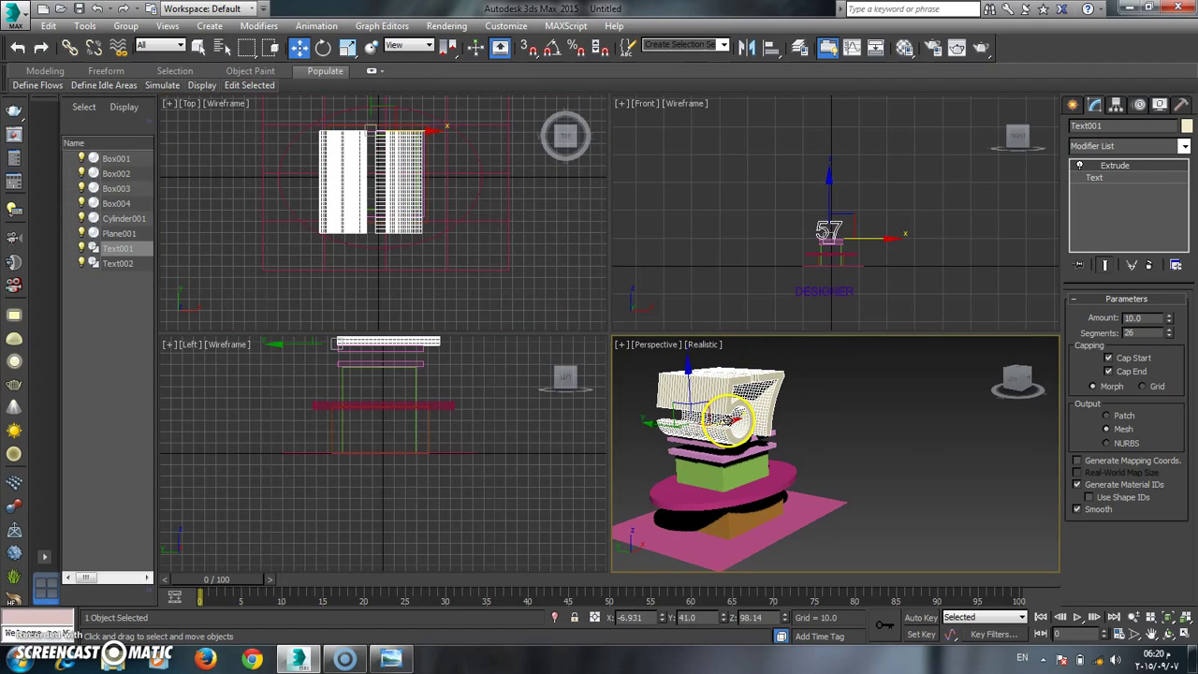
Step: Scale the 57 text down along its depth so it is shorter than the top slab
{"action": "left_click", "coordinate": [347, 47]}
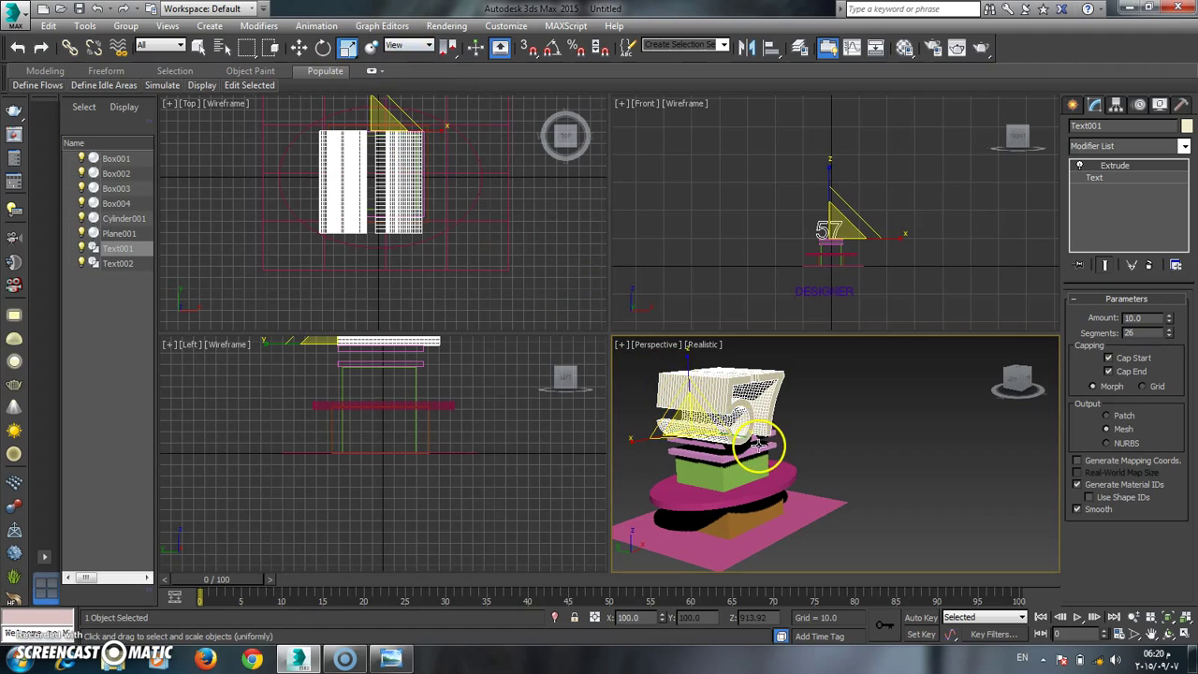
{"action": "left_click_drag", "start_coordinate": [746, 433], "coordinate": [697, 412]}
{"action": "left_click", "coordinate": [299, 49]}
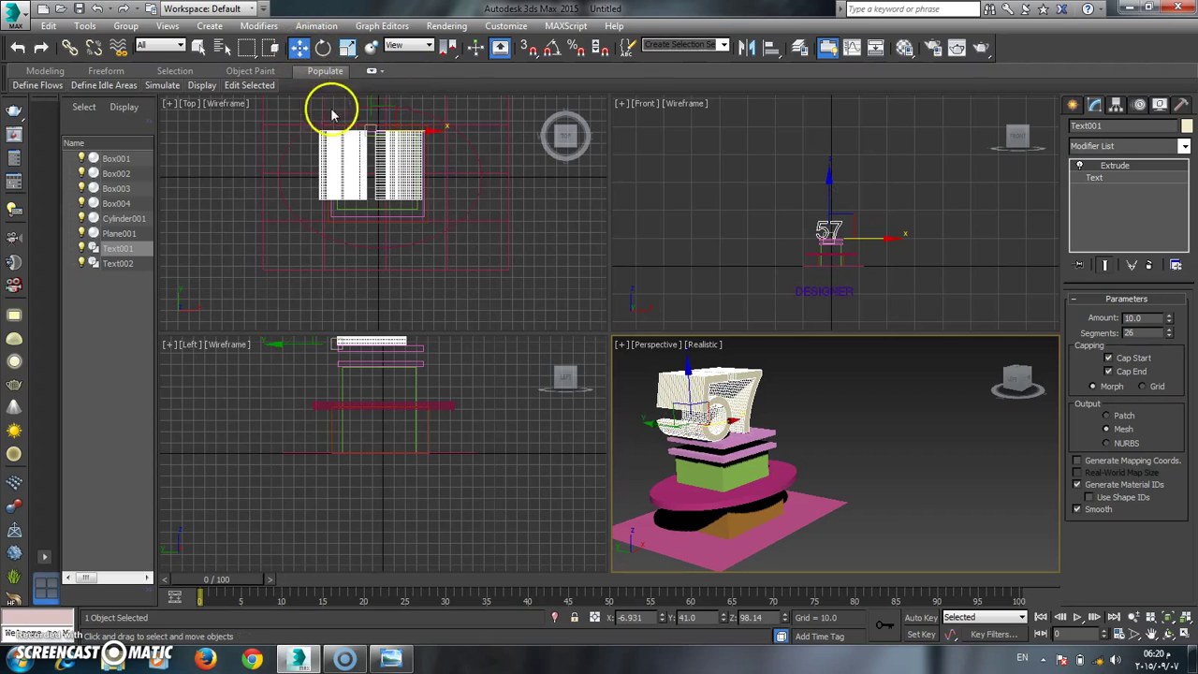
Step: Center the 57 text on the top slab at X about 1 and Y about 32
{"action": "scroll", "coordinate": [376, 166], "scroll_direction": "up", "scroll_amount": 5}
{"action": "scroll", "coordinate": [433, 211], "scroll_direction": "down", "scroll_amount": 3}
{"action": "left_click_drag", "start_coordinate": [440, 206], "coordinate": [460, 224]}
{"action": "left_click_drag", "start_coordinate": [444, 149], "coordinate": [438, 163]}
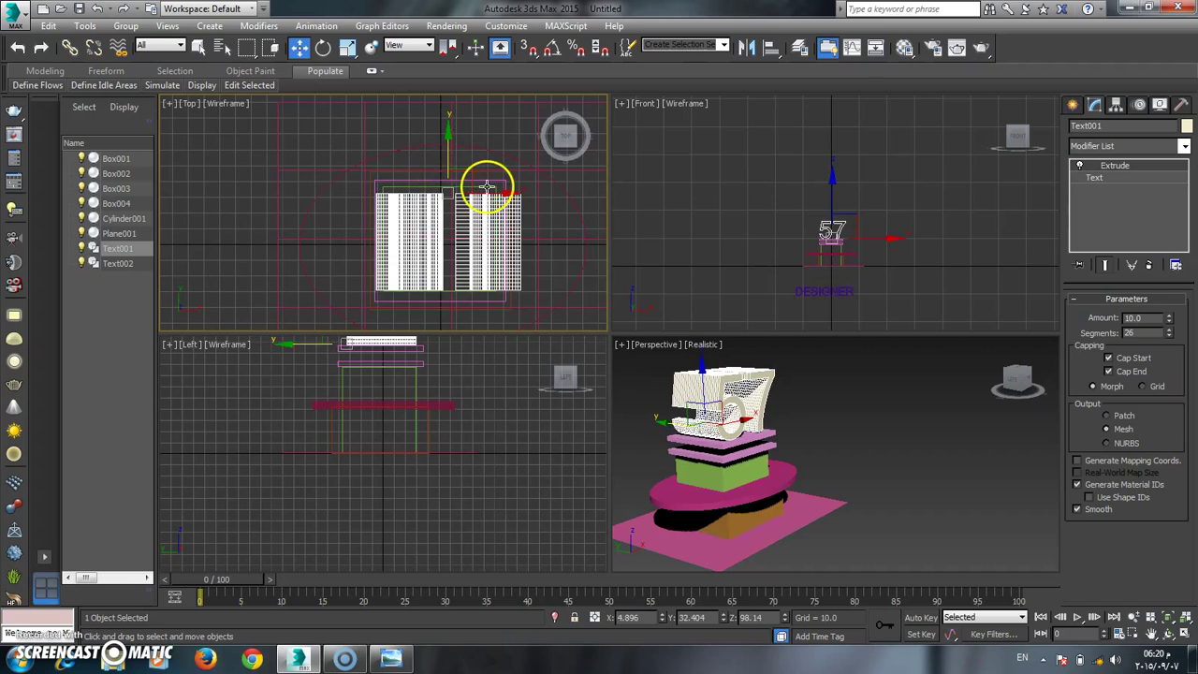
{"action": "left_click_drag", "start_coordinate": [503, 194], "coordinate": [495, 194]}
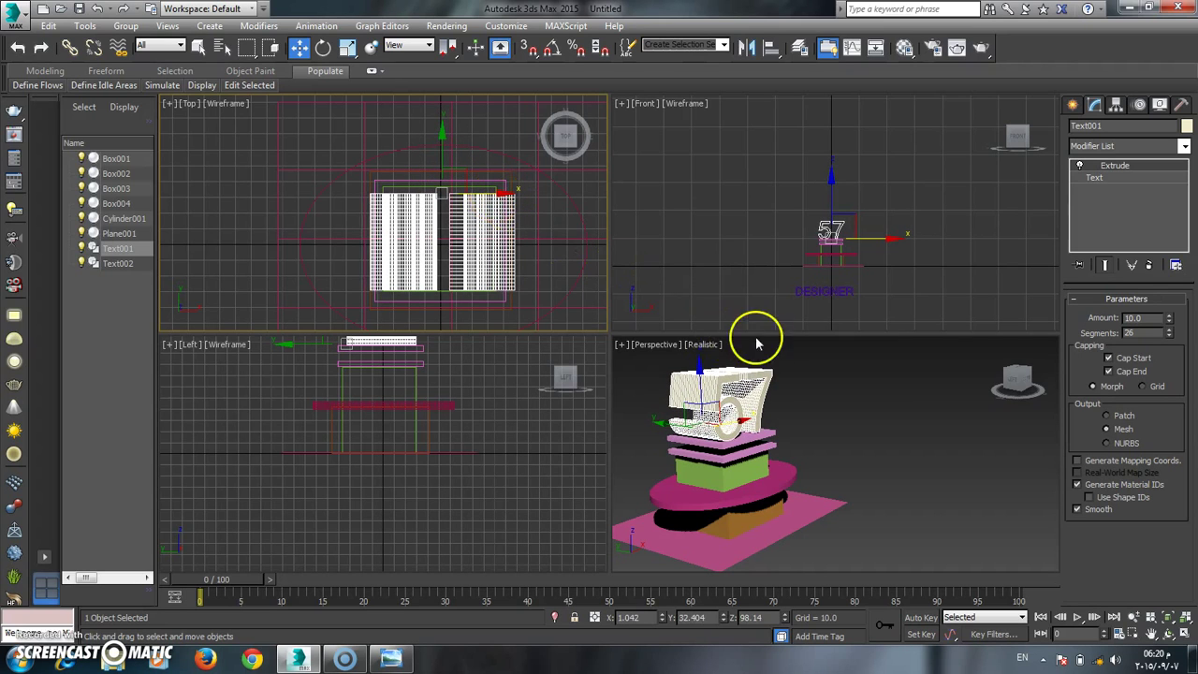
Step: Move the DESIGNER text to X about 2.6 and Z about 41, just above the cylinder disc's height
{"action": "left_click", "coordinate": [849, 428]}
{"action": "scroll", "coordinate": [868, 429], "scroll_direction": "down", "scroll_amount": 6}
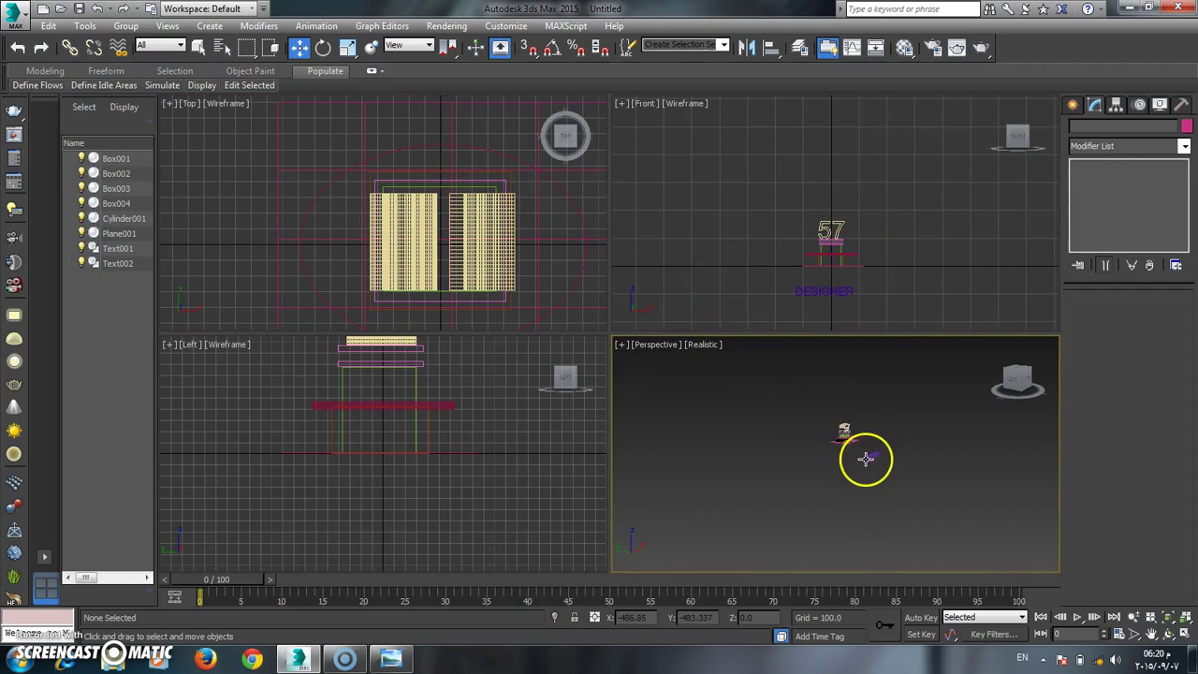
{"action": "scroll", "coordinate": [864, 458], "scroll_direction": "up", "scroll_amount": 3}
{"action": "scroll", "coordinate": [847, 298], "scroll_direction": "up", "scroll_amount": 2}
{"action": "left_click", "coordinate": [821, 292]}
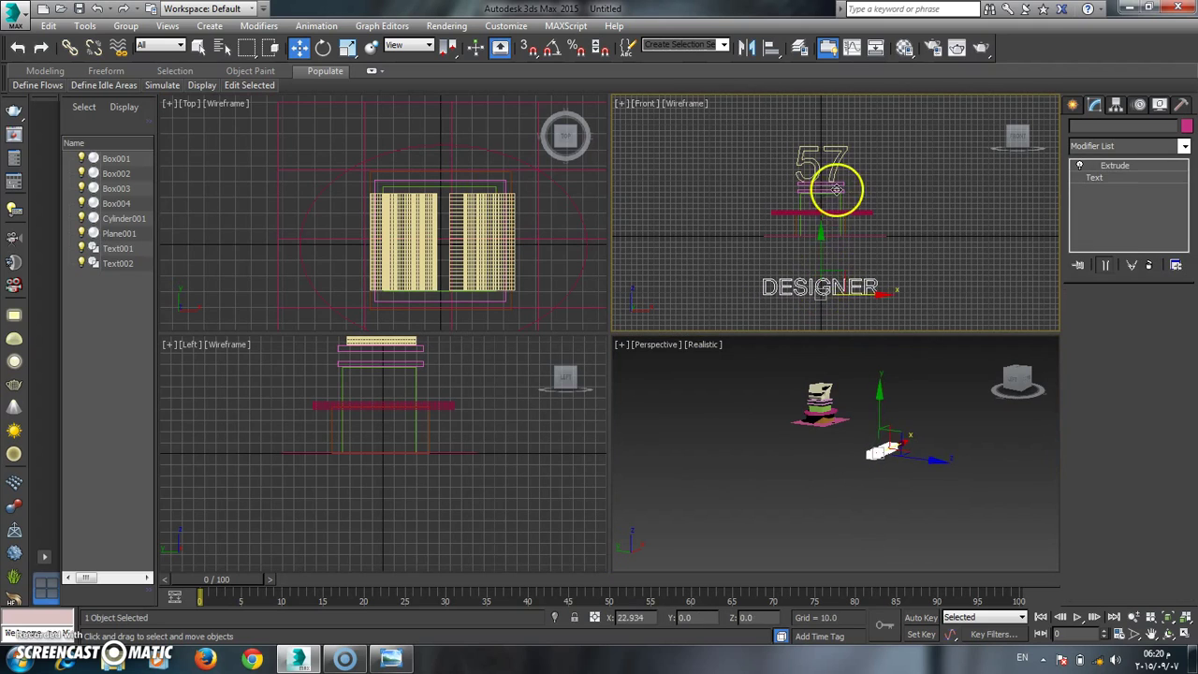
{"action": "left_click_drag", "start_coordinate": [815, 235], "coordinate": [833, 164]}
{"action": "scroll", "coordinate": [832, 177], "scroll_direction": "up", "scroll_amount": 6}
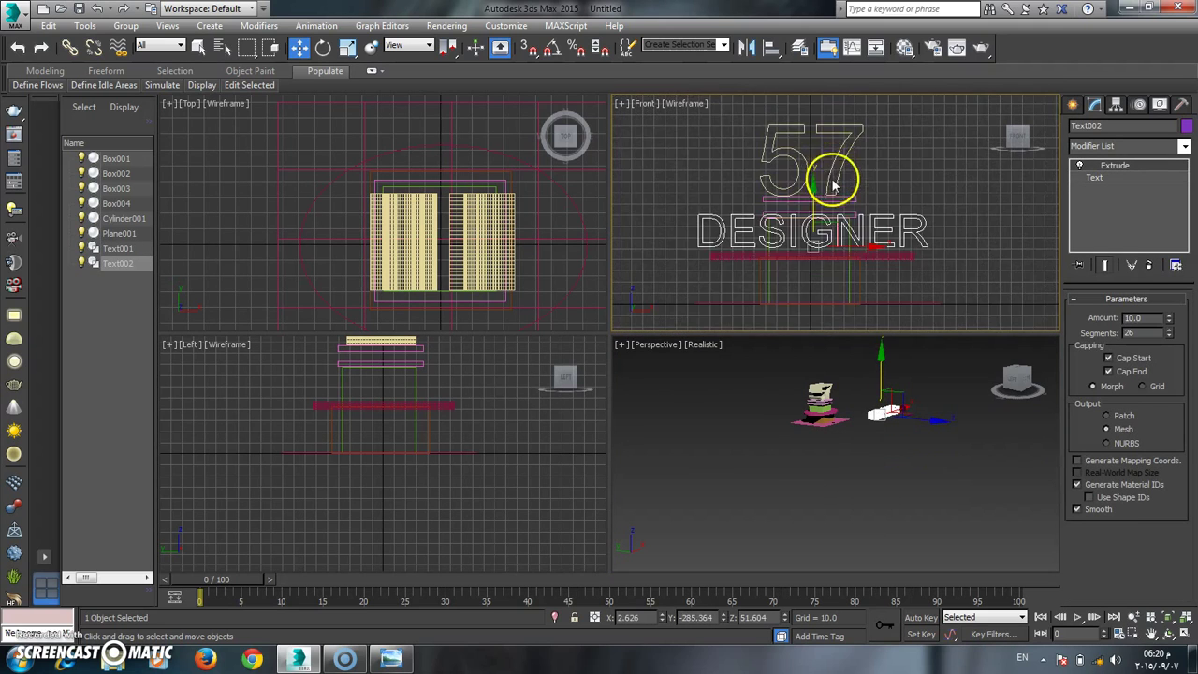
{"action": "left_click_drag", "start_coordinate": [796, 235], "coordinate": [794, 268]}
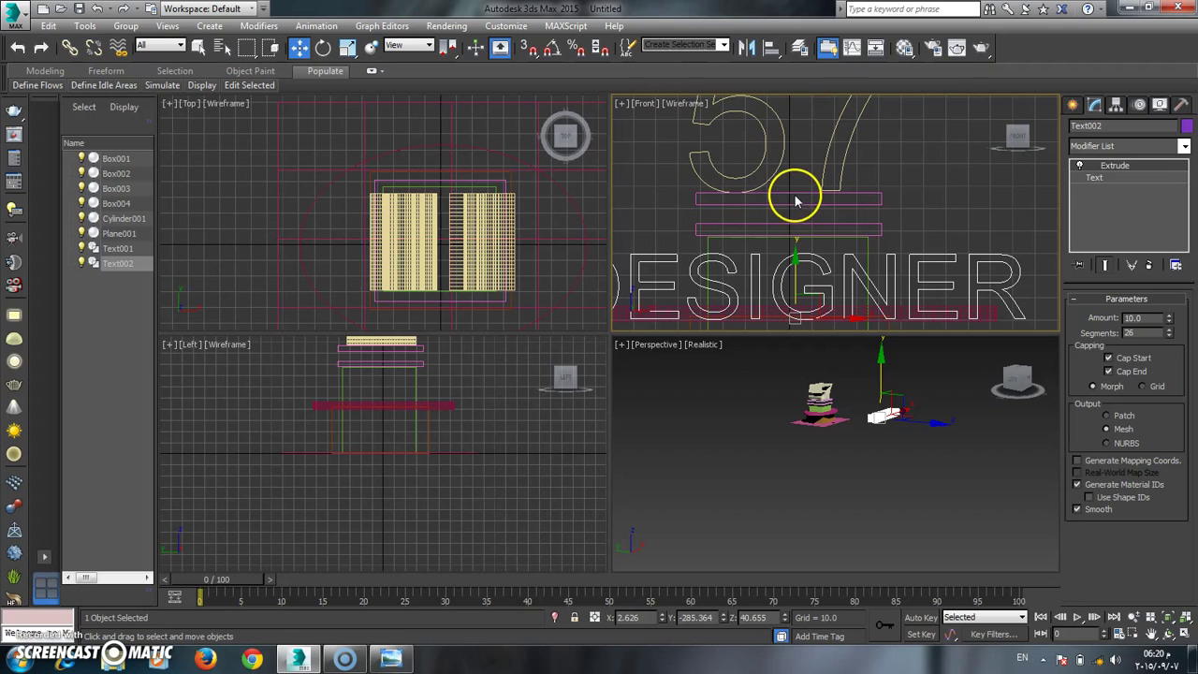
Step: Raise the top slab and the 57 text together by about 11.7 to widen the gap above the lower slab
{"action": "left_click", "coordinate": [794, 196]}
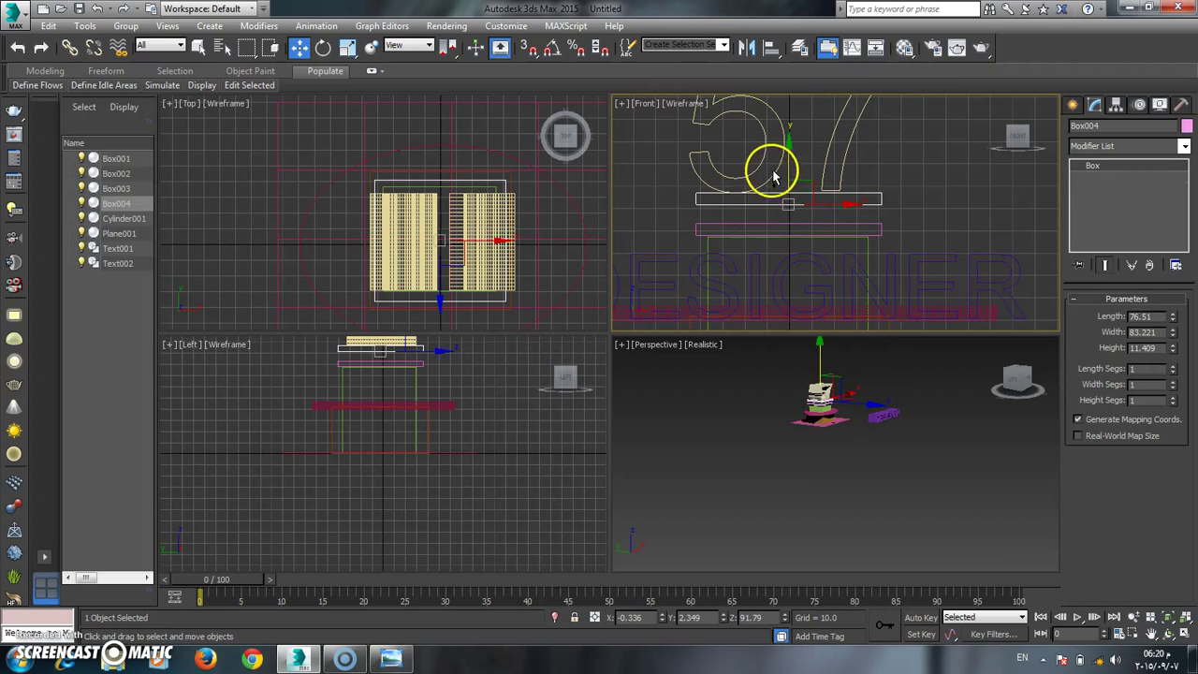
{"action": "left_click", "coordinate": [763, 159], "text": "ctrl"}
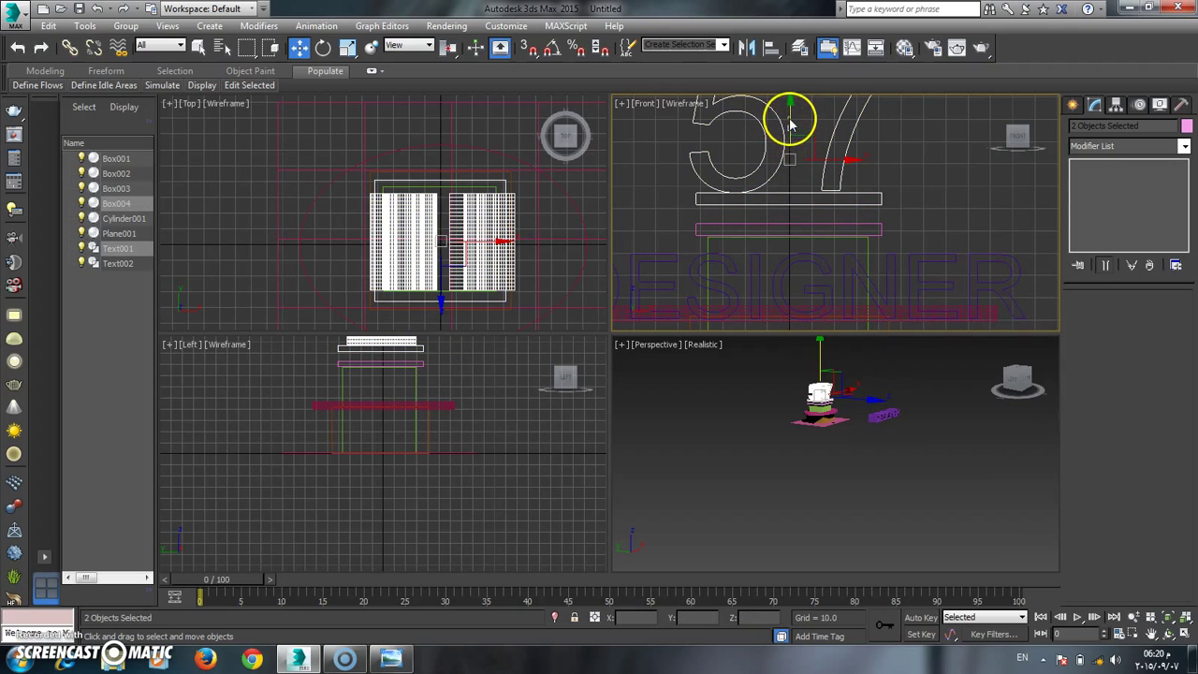
{"action": "left_click", "coordinate": [791, 117]}
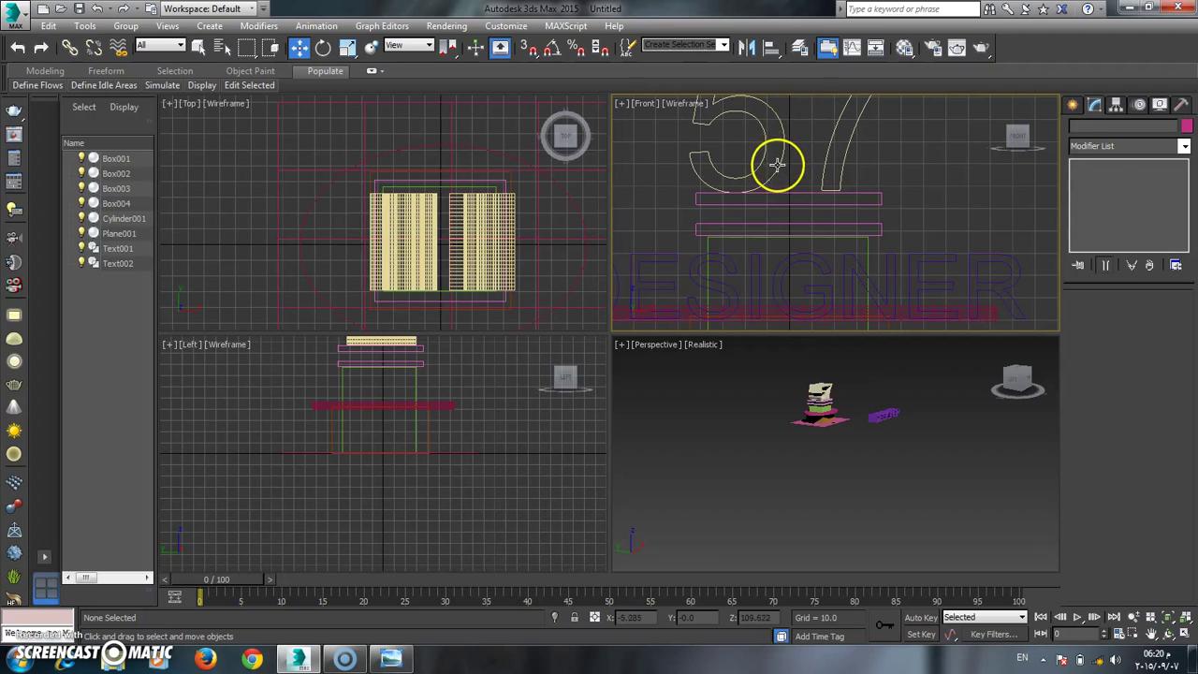
{"action": "left_click", "coordinate": [777, 164]}
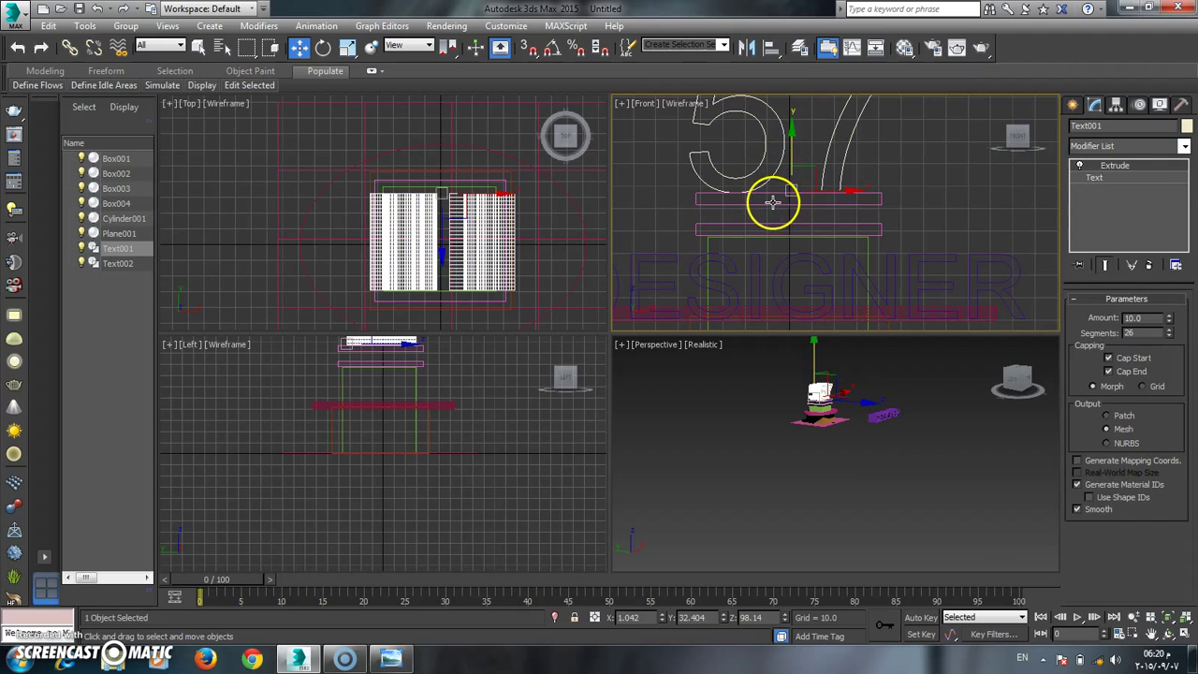
{"action": "left_click", "coordinate": [772, 201], "text": "ctrl"}
{"action": "left_click_drag", "start_coordinate": [790, 137], "coordinate": [792, 111]}
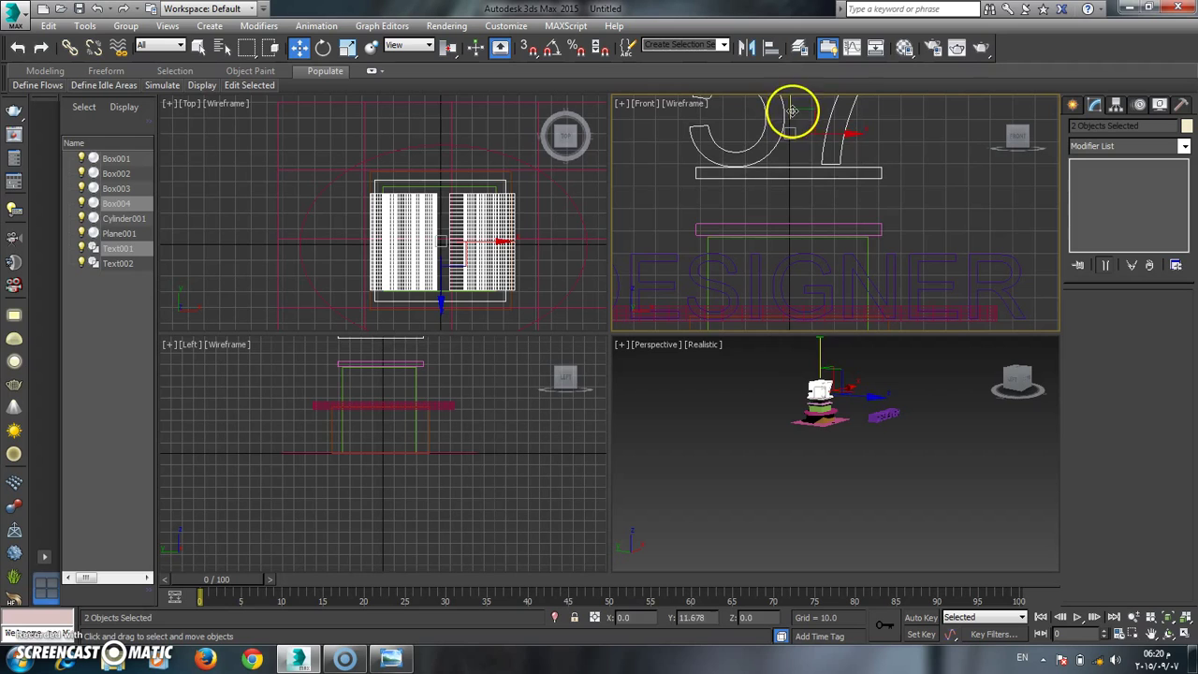
Step: Raise the DESIGNER text to Z about 82, level with the gap above the lower slab
{"action": "left_click", "coordinate": [904, 229]}
{"action": "left_click", "coordinate": [888, 262]}
{"action": "left_click_drag", "start_coordinate": [889, 251], "coordinate": [892, 174]}
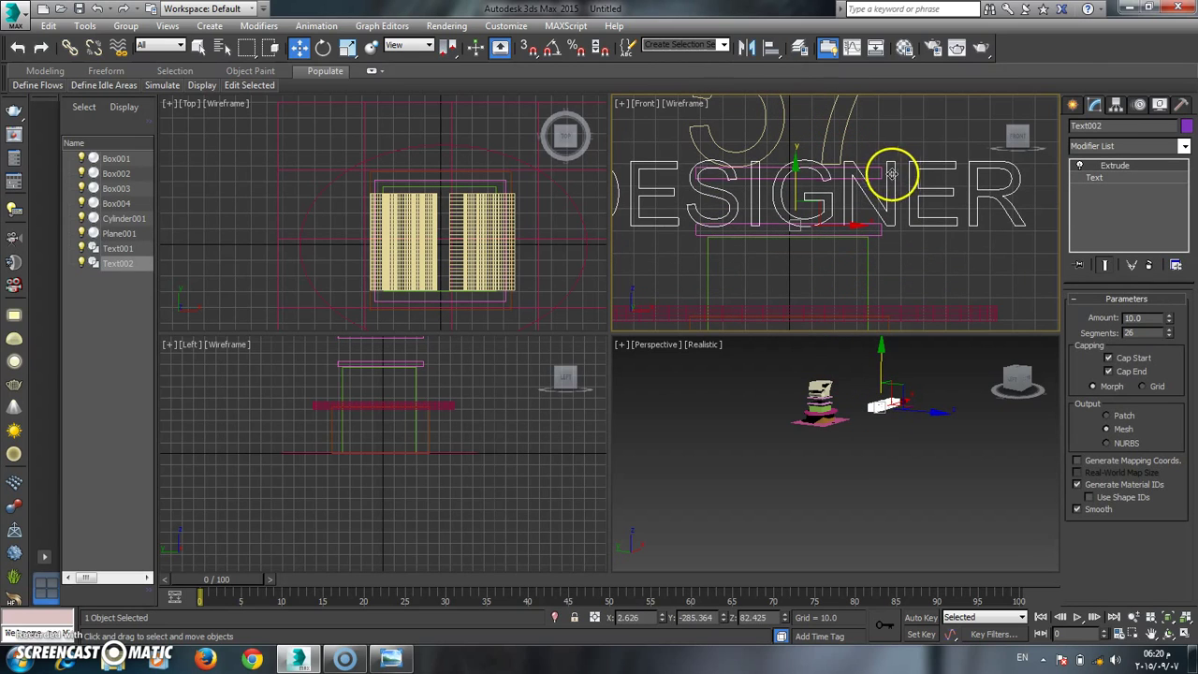
Step: Scale the DESIGNER text down to about 18.4% in X and 29.6% in Y to fit between the two slabs
{"action": "left_click", "coordinate": [348, 48]}
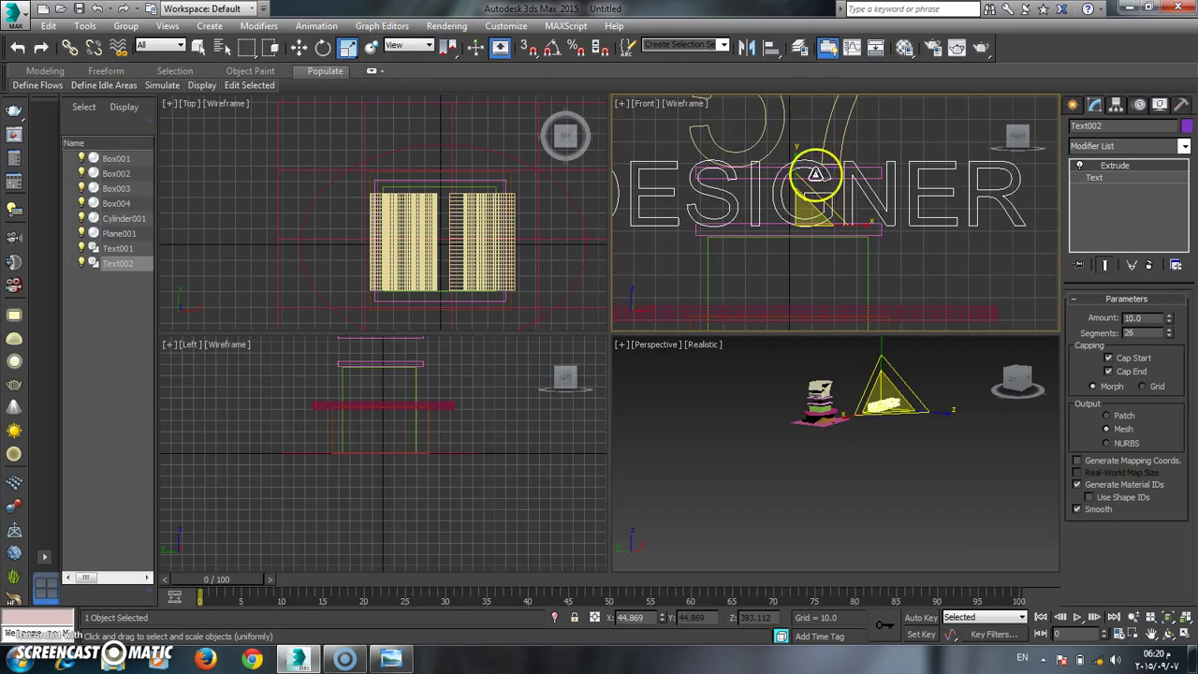
{"action": "left_click_drag", "start_coordinate": [795, 166], "coordinate": [780, 239]}
{"action": "scroll", "coordinate": [800, 192], "scroll_direction": "up", "scroll_amount": 3}
{"action": "left_click_drag", "start_coordinate": [793, 199], "coordinate": [796, 203]}
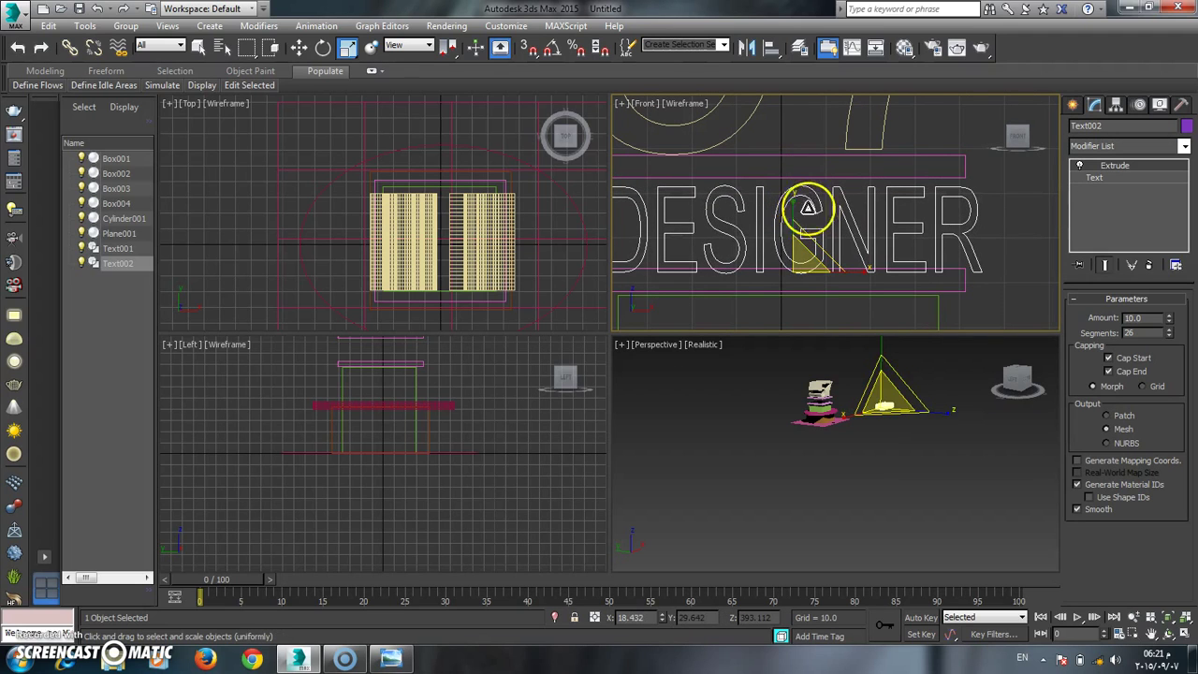
Step: Raise the DESIGNER text to Z about 84 and move it onto the base between the two slabs, at Y about 11.4
{"action": "left_click", "coordinate": [299, 47]}
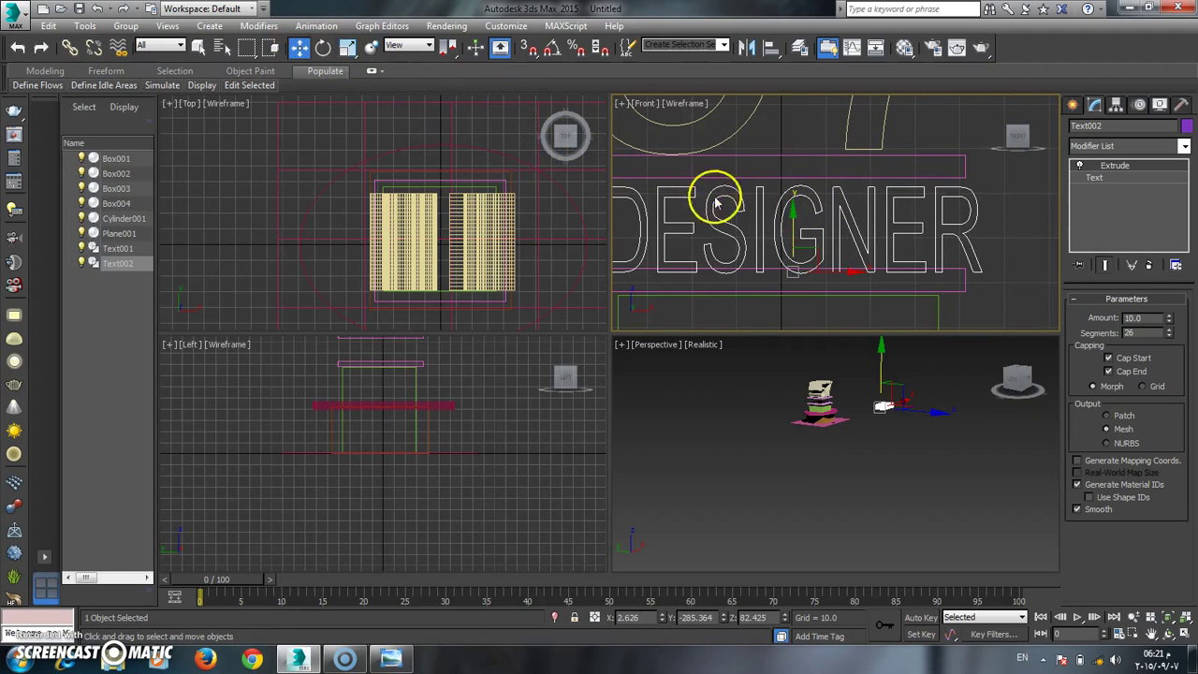
{"action": "left_click_drag", "start_coordinate": [794, 228], "coordinate": [793, 221]}
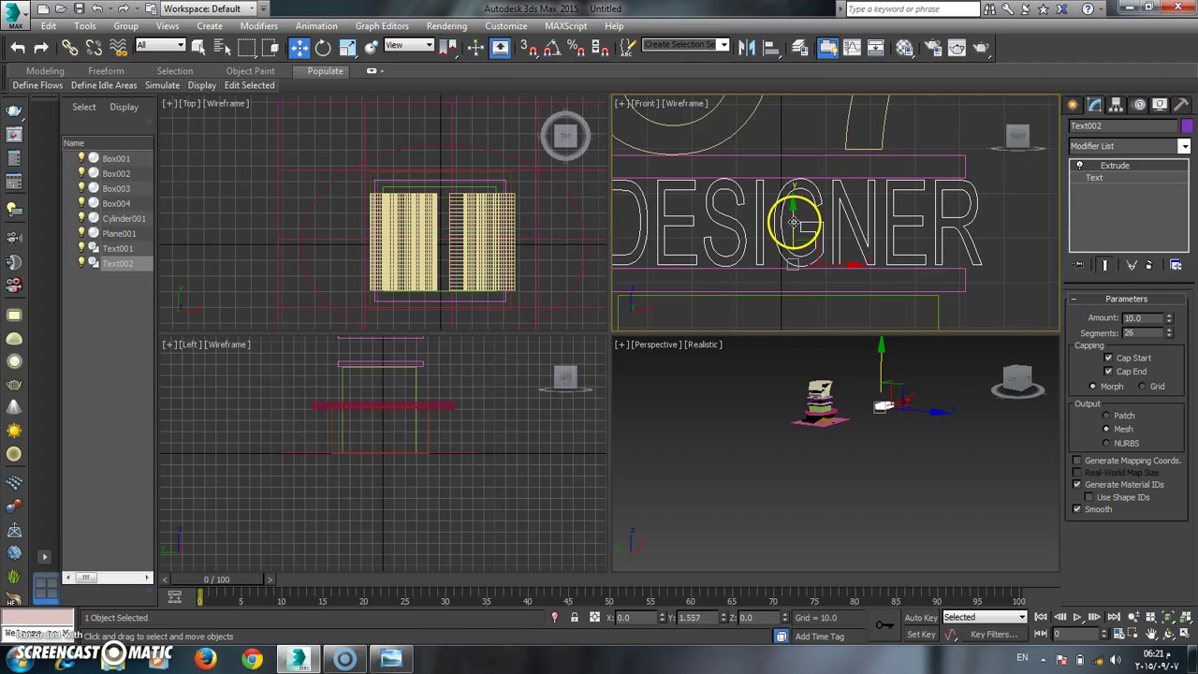
{"action": "left_click", "coordinate": [815, 444]}
{"action": "scroll", "coordinate": [815, 393], "scroll_direction": "up", "scroll_amount": 4}
{"action": "left_click_drag", "start_coordinate": [973, 442], "coordinate": [784, 415]}
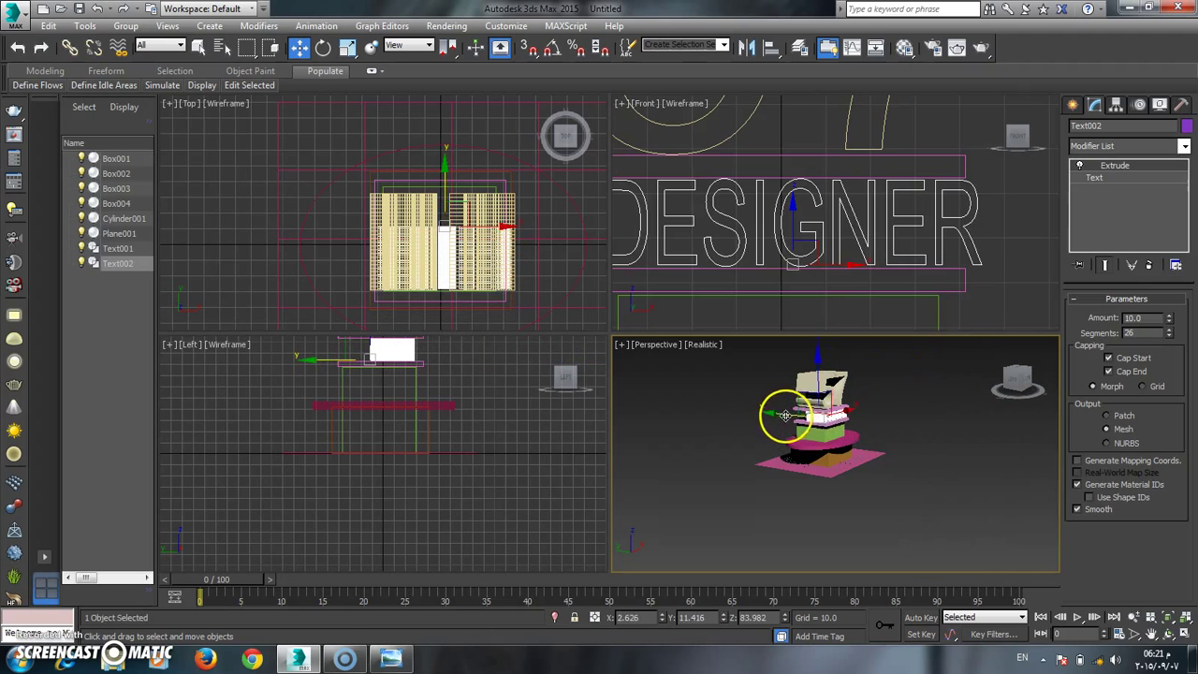
Step: In the enlarged perspective view, align the DESIGNER text with the slabs' front edge at X about -0.7 and Y about 3.9
{"action": "left_click", "coordinate": [1185, 634]}
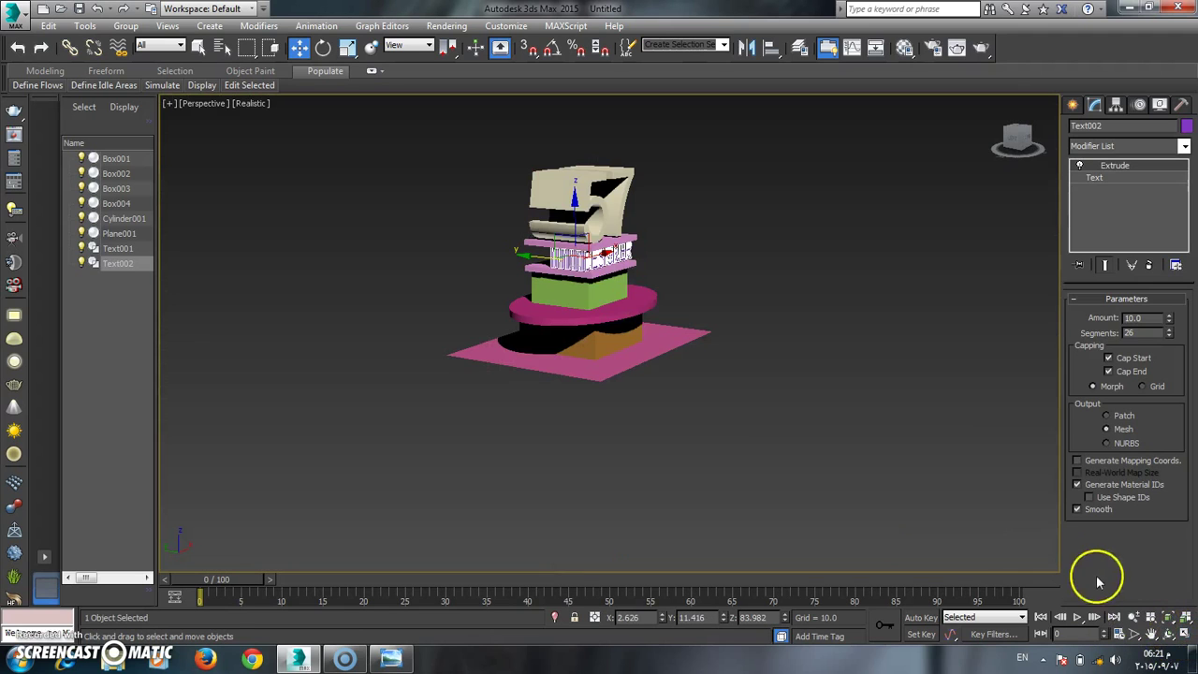
{"action": "left_click", "coordinate": [695, 249]}
{"action": "scroll", "coordinate": [588, 248], "scroll_direction": "up", "scroll_amount": 5}
{"action": "scroll", "coordinate": [589, 248], "scroll_direction": "up", "scroll_amount": 3}
{"action": "left_click", "coordinate": [570, 332]}
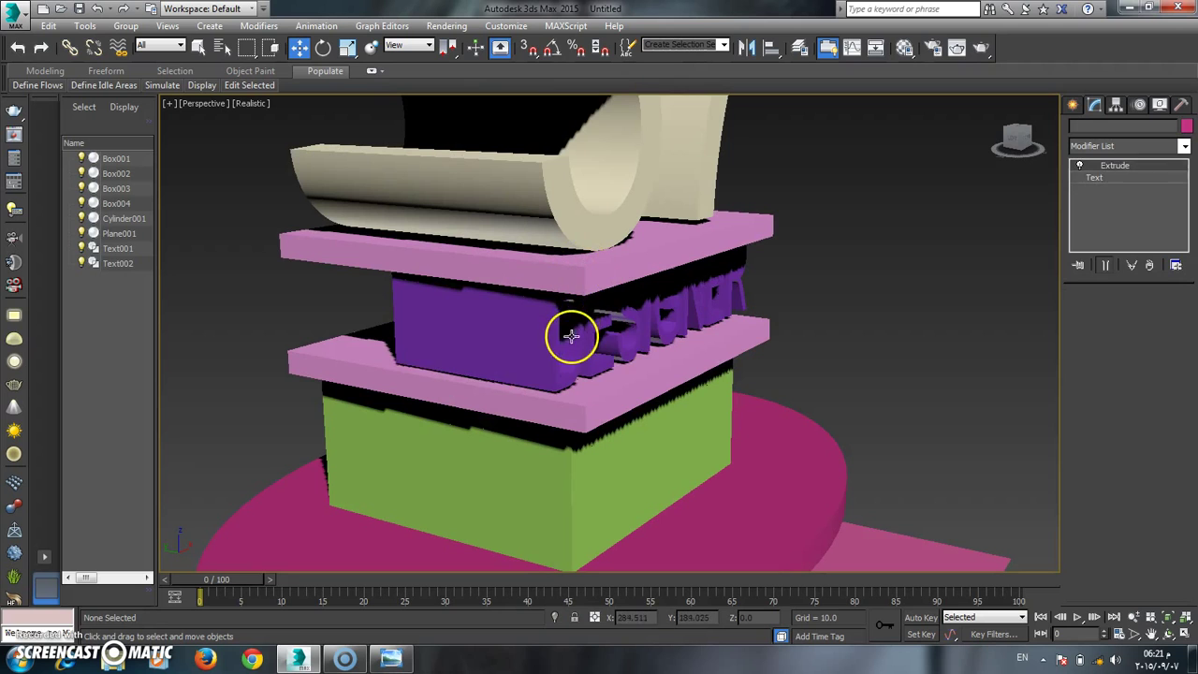
{"action": "left_click_drag", "start_coordinate": [501, 323], "coordinate": [564, 324]}
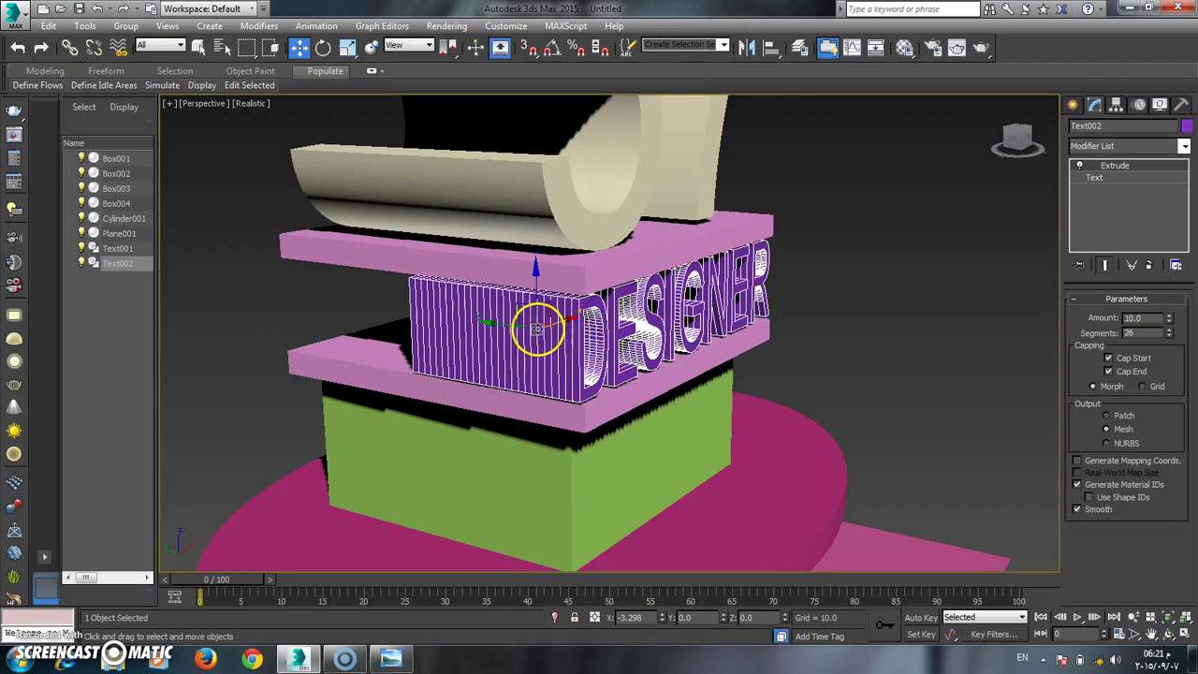
Step: Stretch only the depth of the DESIGNER text and move it back about 14 along Y, flush with the slabs' front edge
{"action": "left_click", "coordinate": [347, 46]}
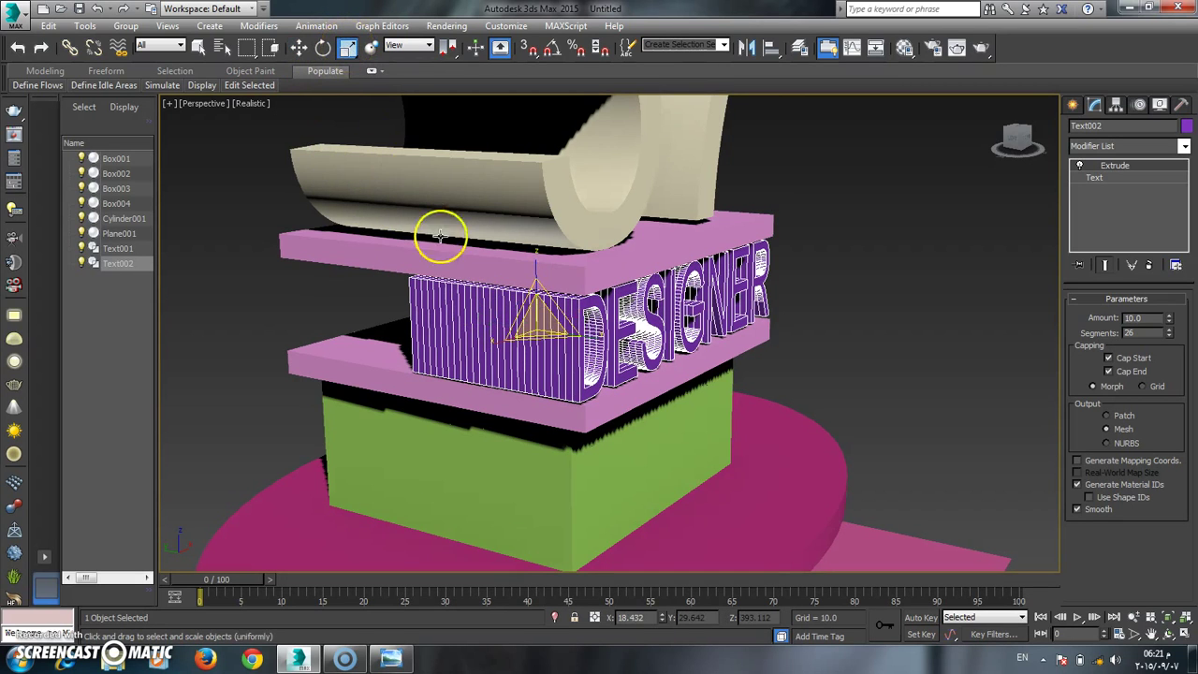
{"action": "left_click_drag", "start_coordinate": [579, 343], "coordinate": [601, 351]}
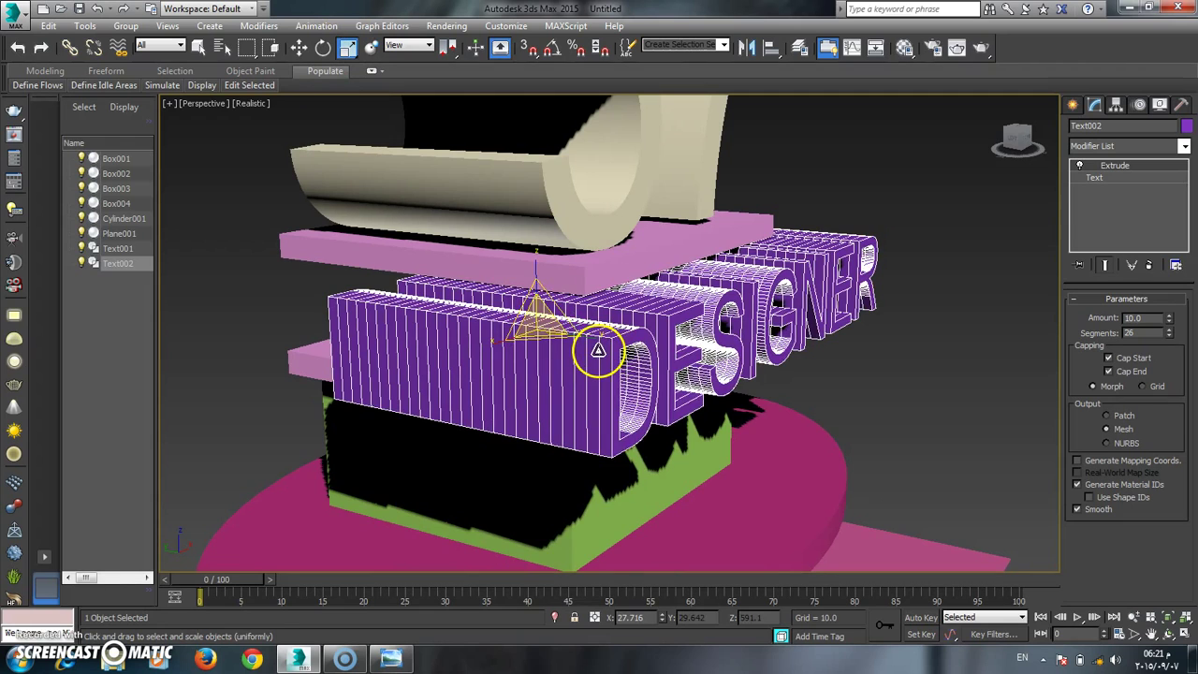
{"action": "key", "text": "ctrl+z"}
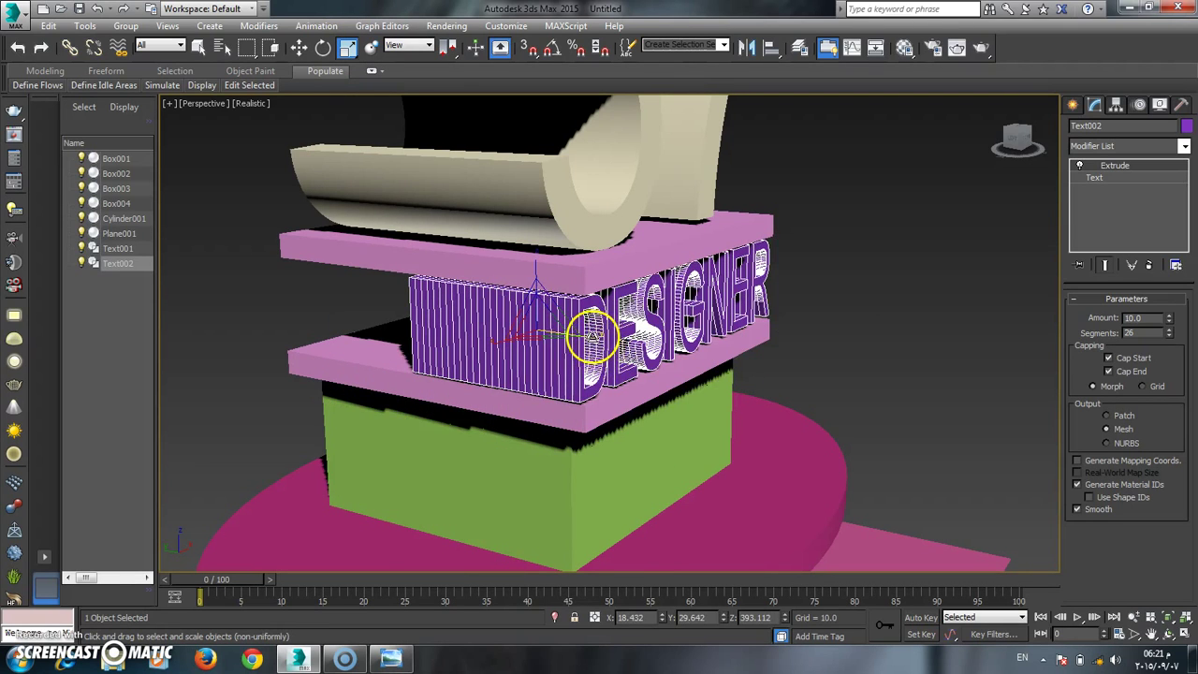
{"action": "left_click_drag", "start_coordinate": [599, 343], "coordinate": [605, 339]}
{"action": "left_click", "coordinate": [298, 48]}
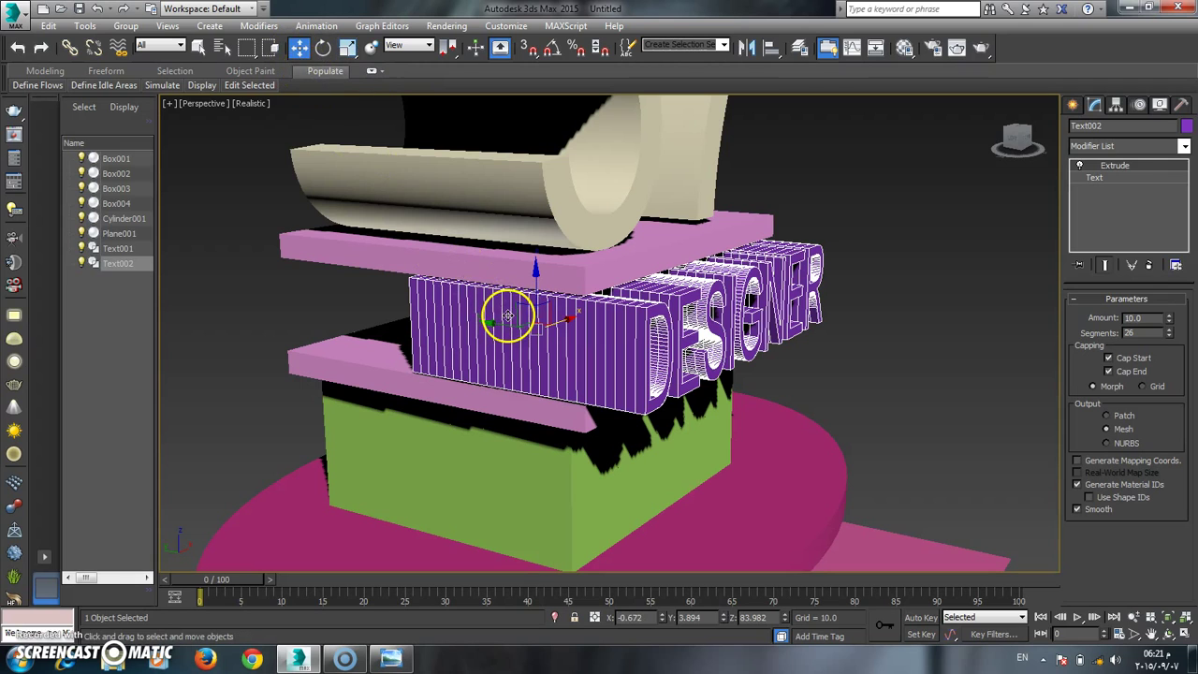
{"action": "left_click_drag", "start_coordinate": [490, 325], "coordinate": [455, 315]}
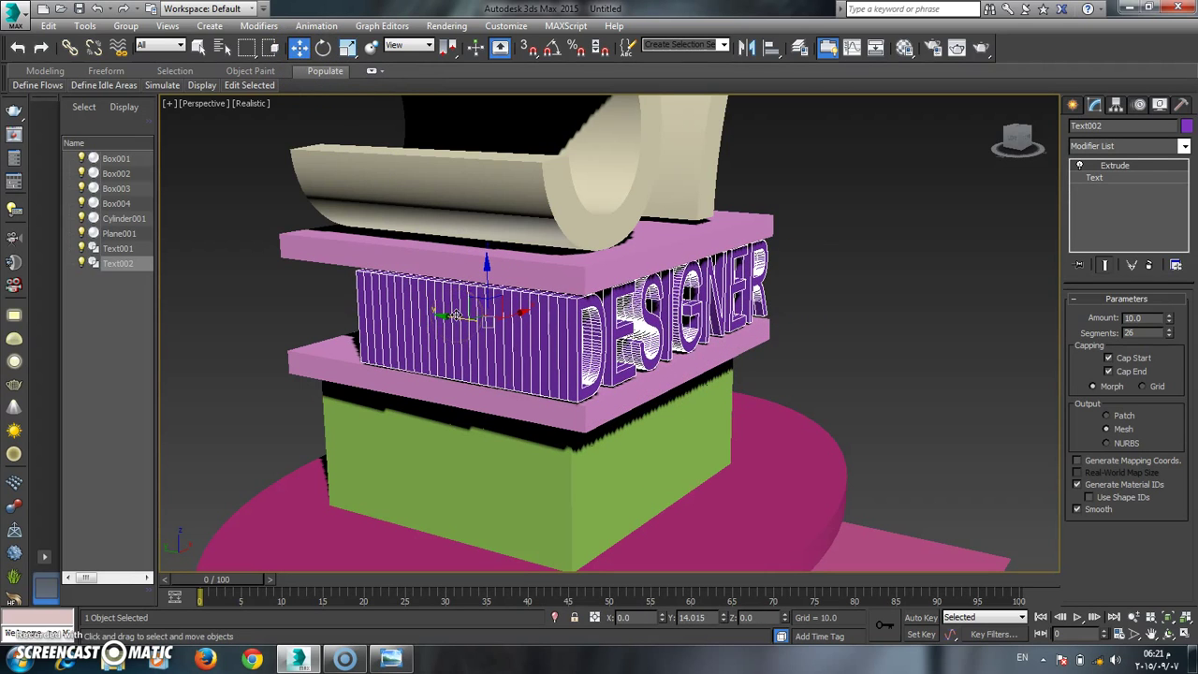
Step: Render the perspective view of the whole monument from an angle showing the fronts of the 57 and DESIGNER texts
{"action": "left_click", "coordinate": [881, 349]}
{"action": "scroll", "coordinate": [880, 348], "scroll_direction": "down", "scroll_amount": 5}
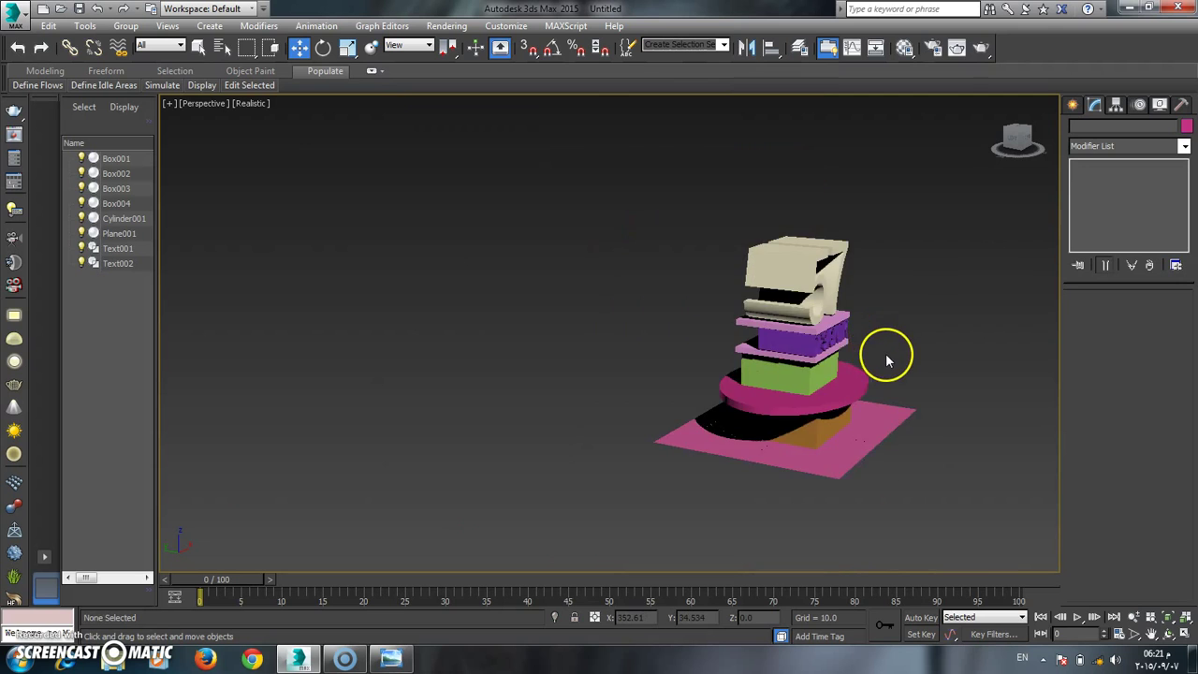
{"action": "scroll", "coordinate": [884, 352], "scroll_direction": "up", "scroll_amount": 2}
{"action": "left_click_drag", "start_coordinate": [1024, 139], "coordinate": [840, 139]}
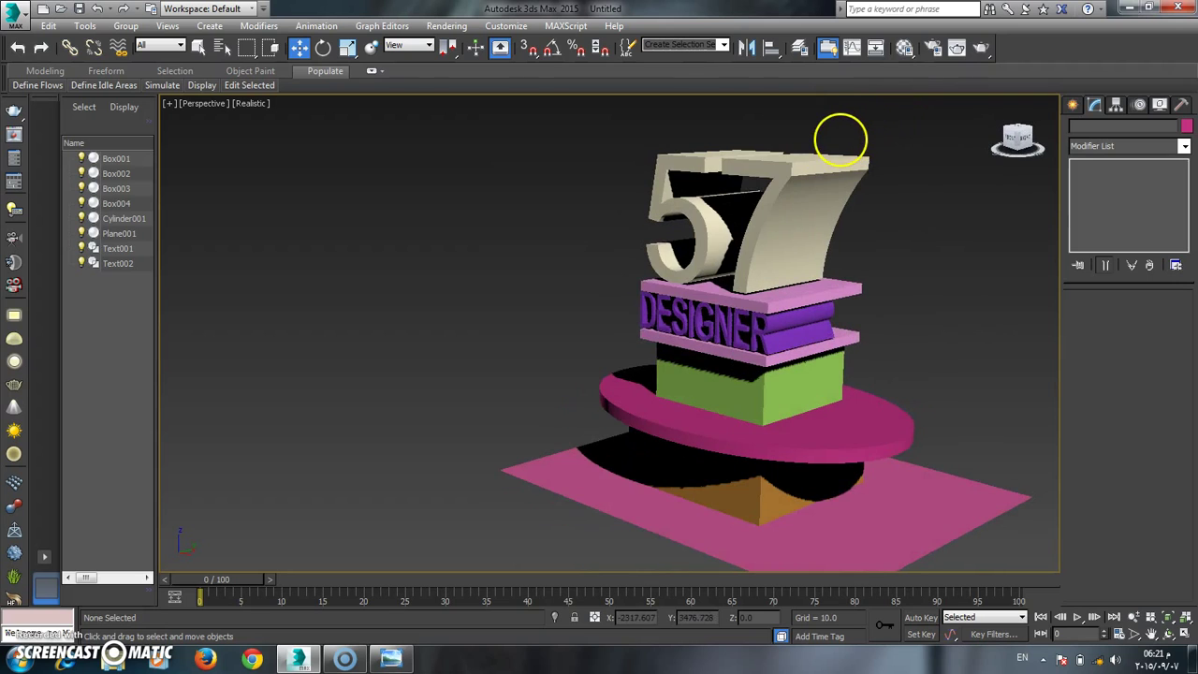
{"action": "left_click", "coordinate": [981, 47]}
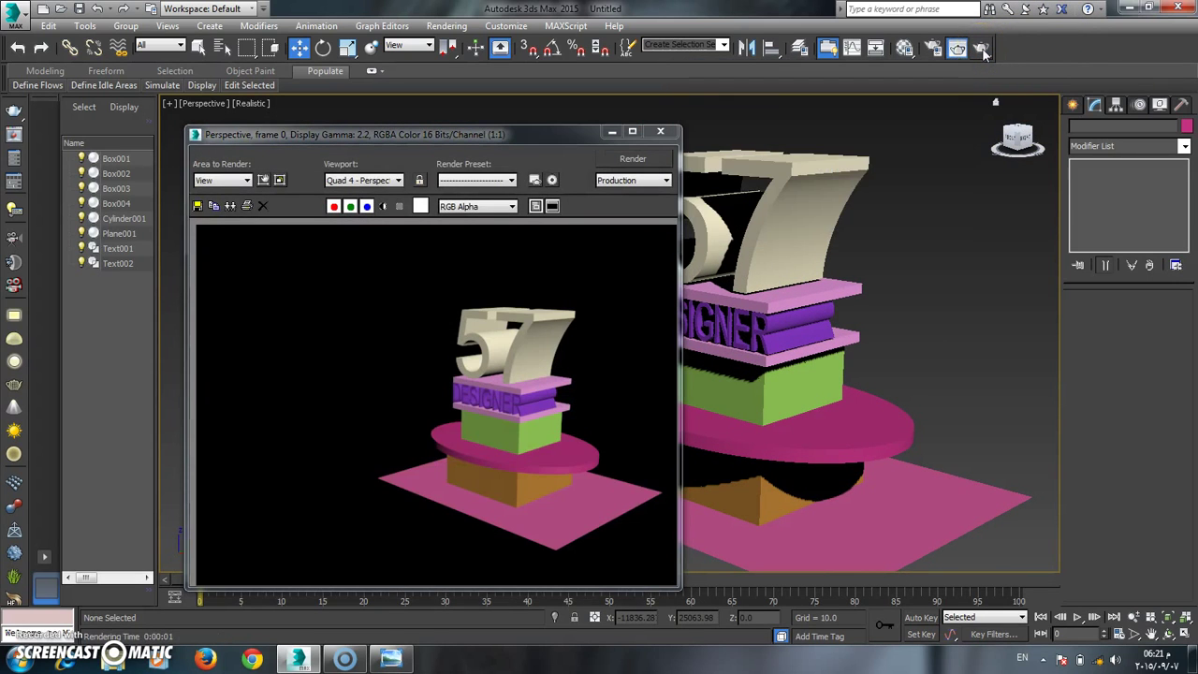
{"action": "left_click", "coordinate": [760, 136]}
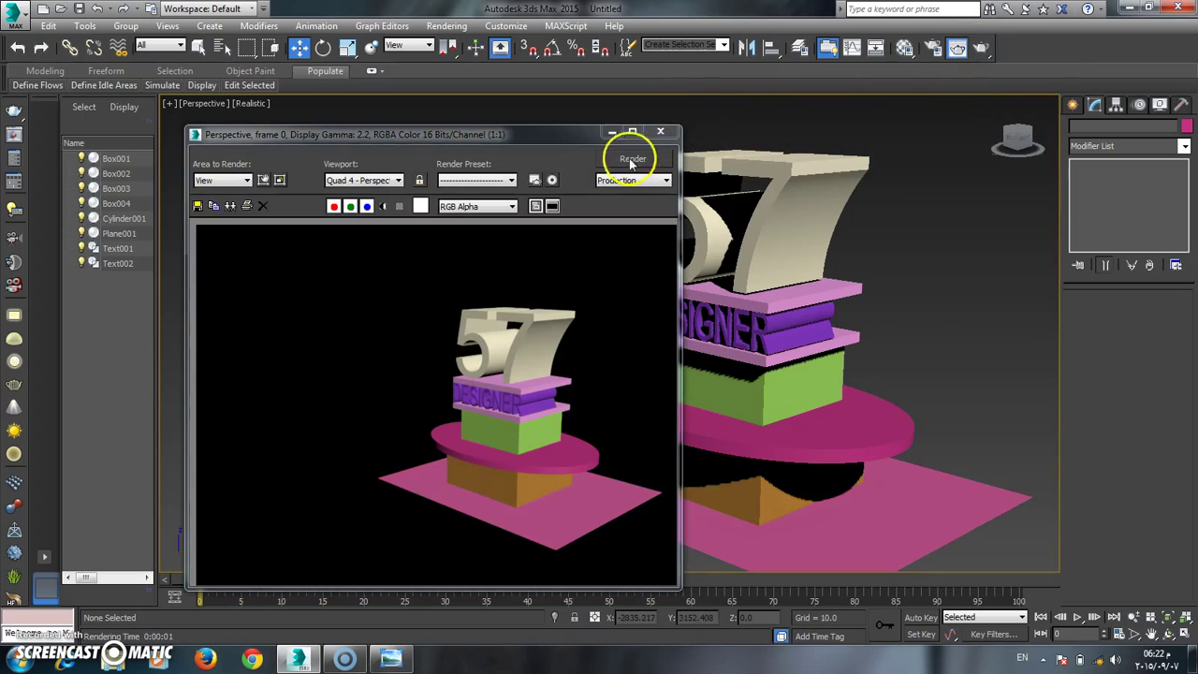